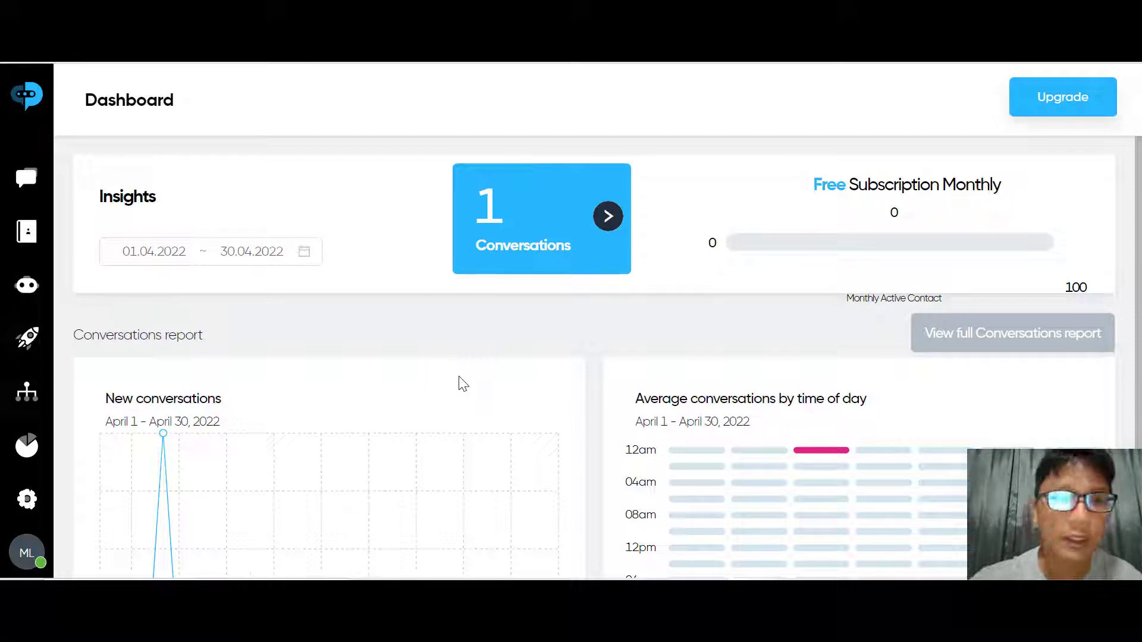
scroll(463, 384, down, 2)
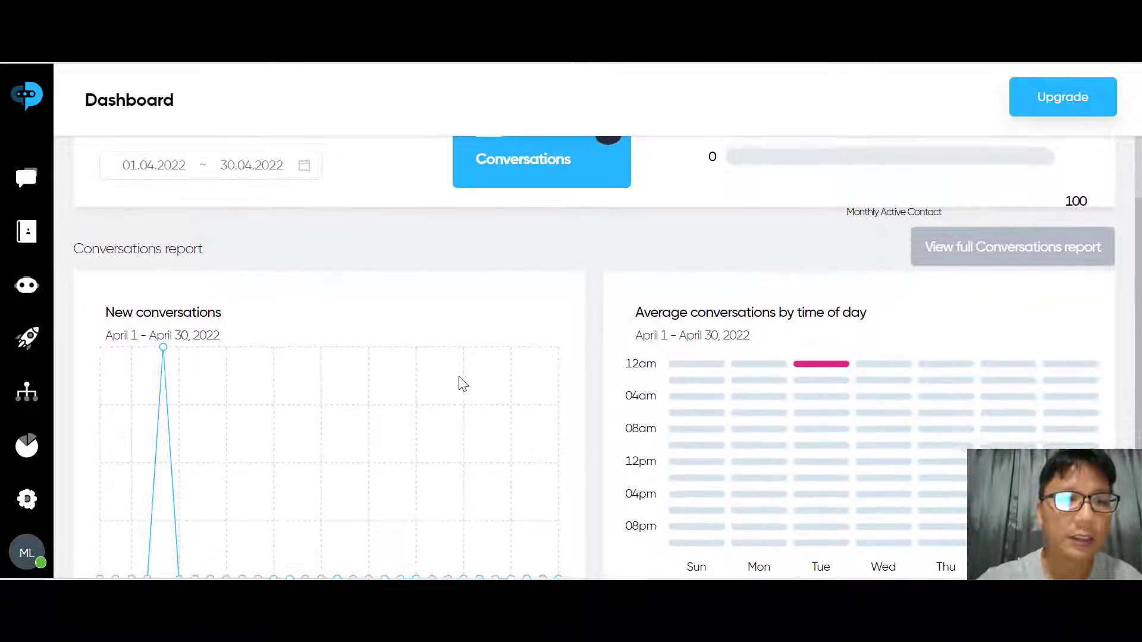
scroll(460, 383, up, 1)
scroll(461, 382, down, 2)
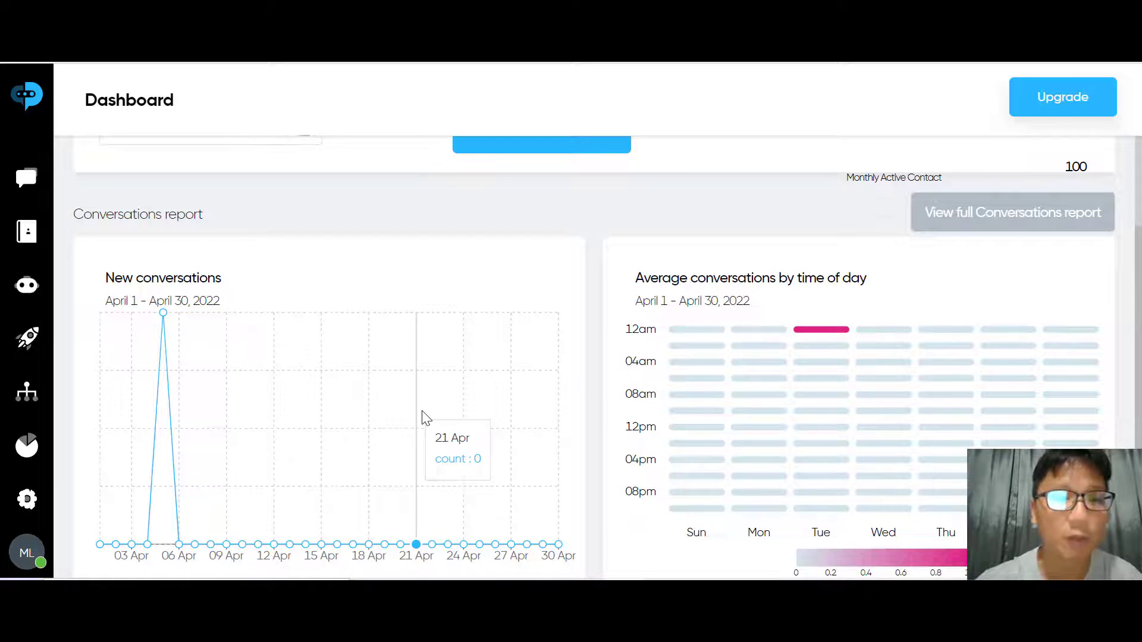
scroll(424, 416, down, 1)
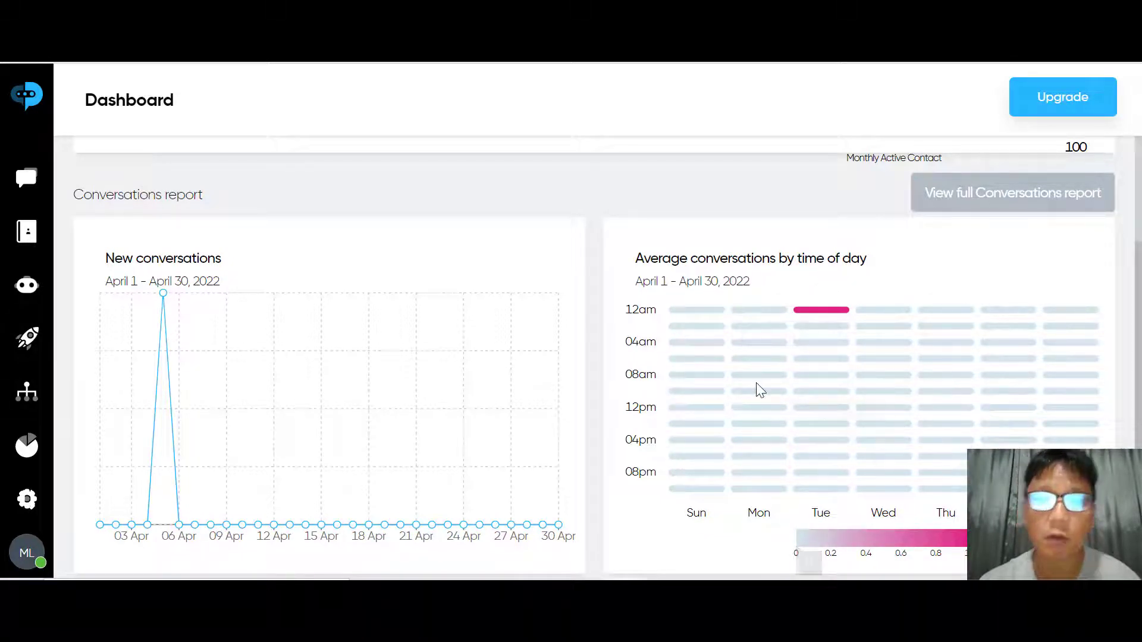
scroll(759, 389, up, 2)
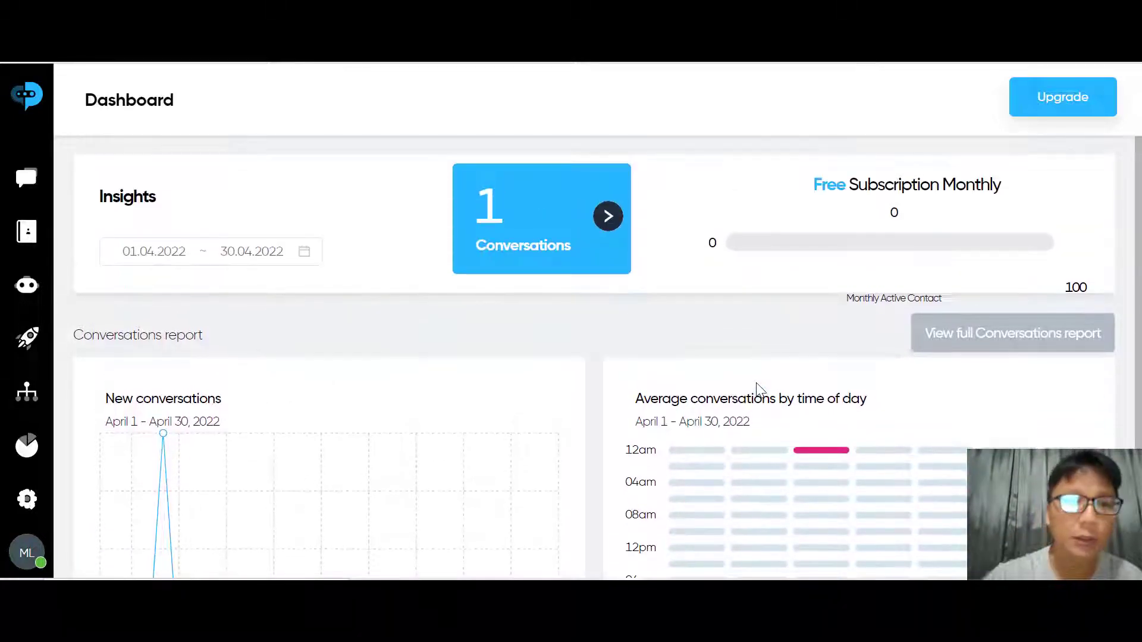
click(225, 251)
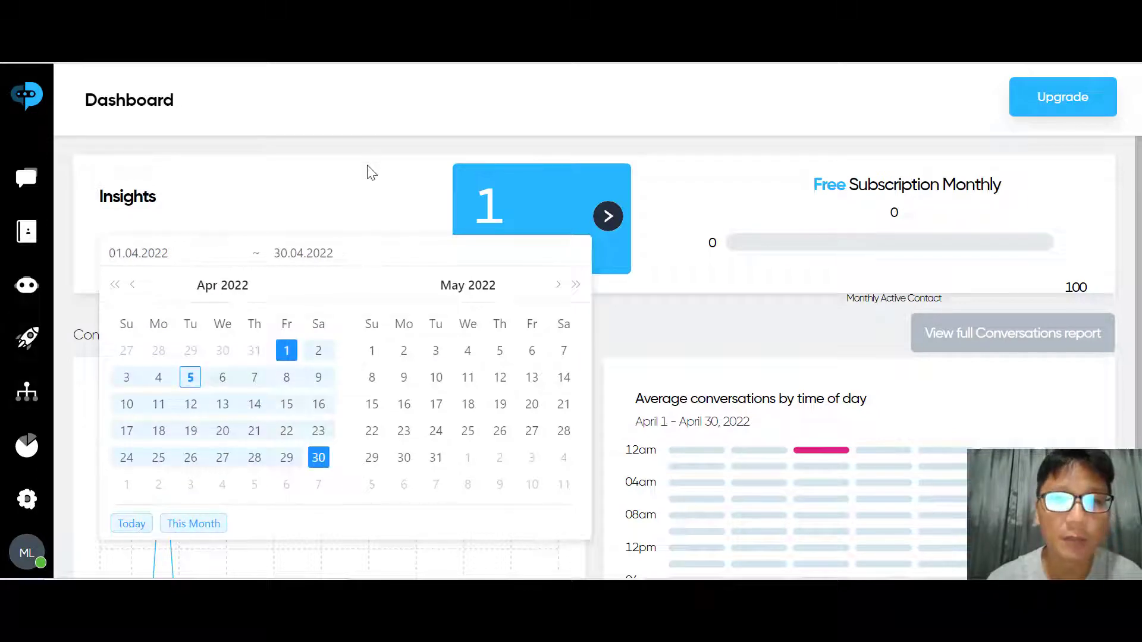
click(402, 185)
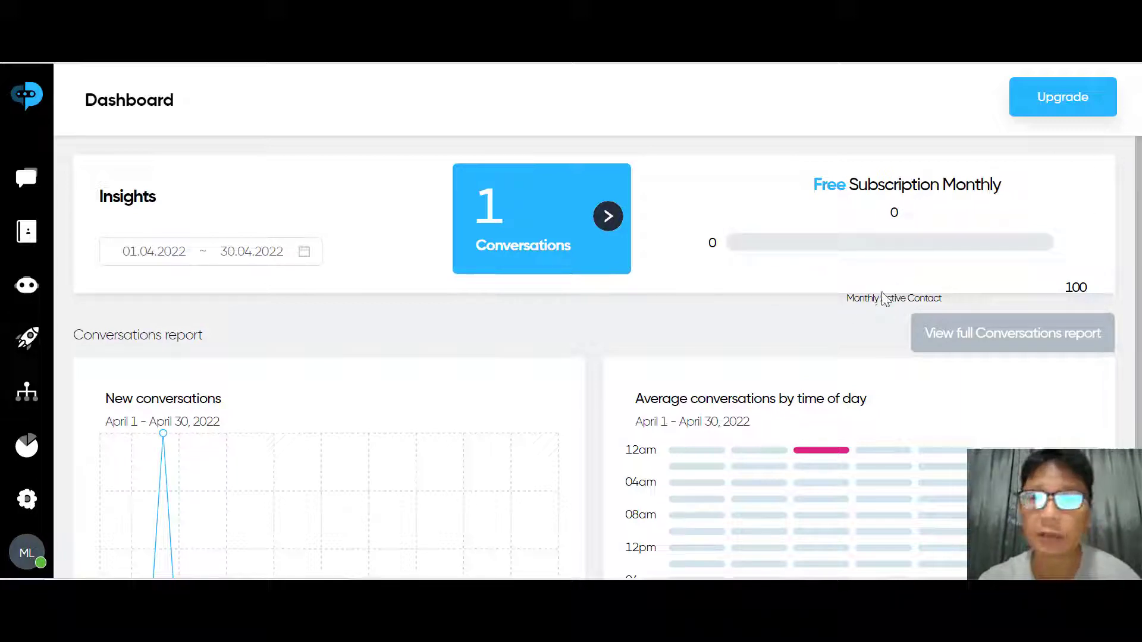
Open the full Conversations report and scroll through its charts
click(972, 336)
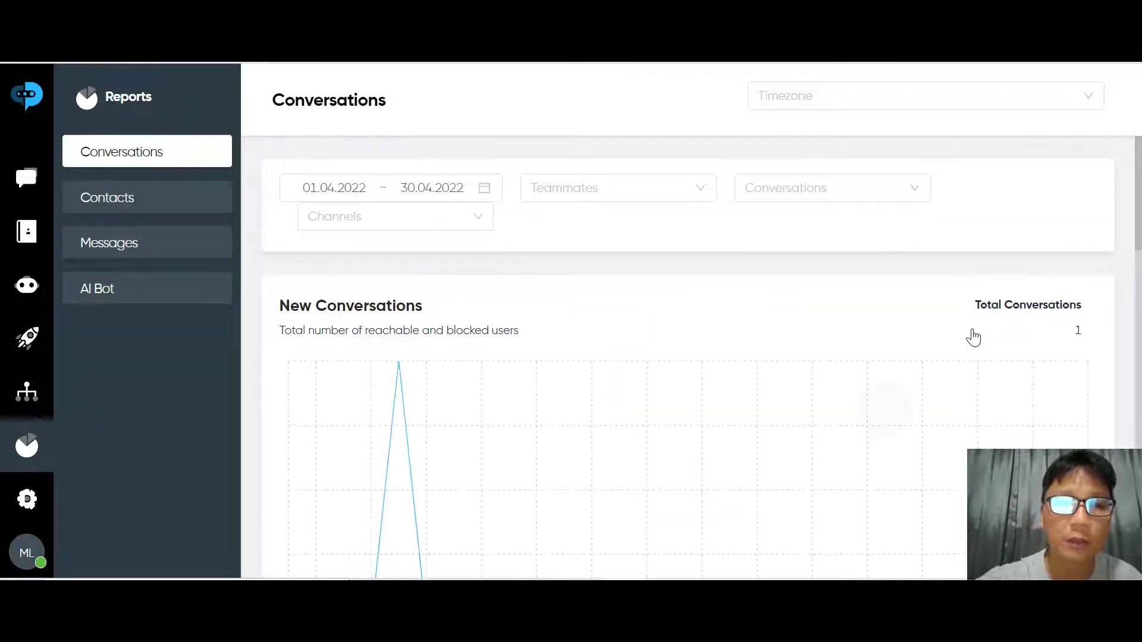
scroll(973, 337, down, 5)
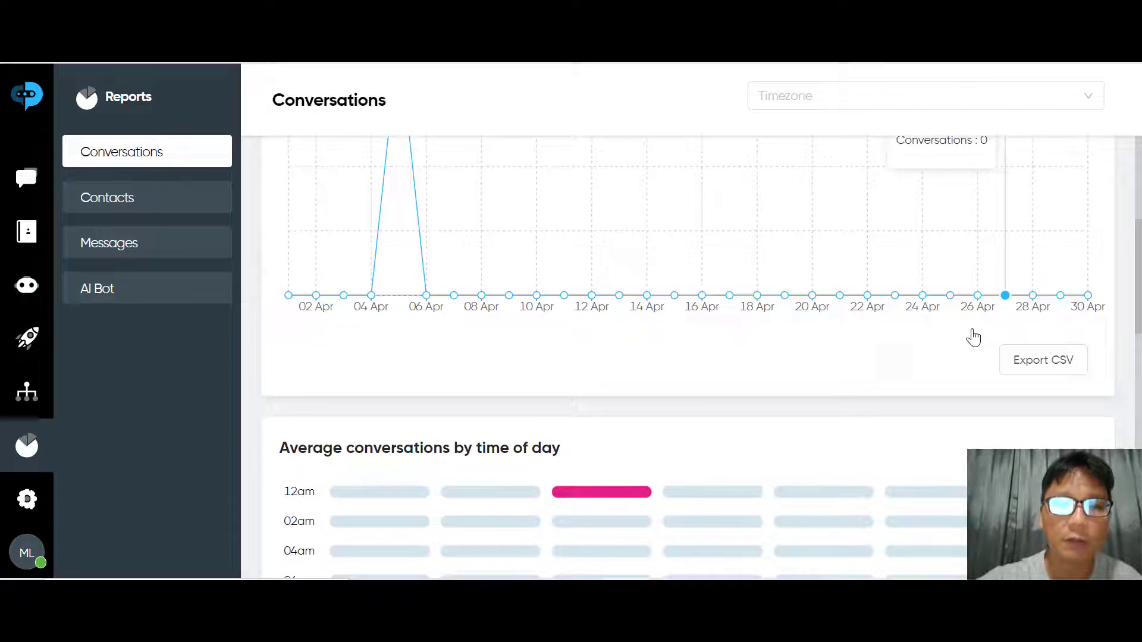
scroll(973, 337, down, 10)
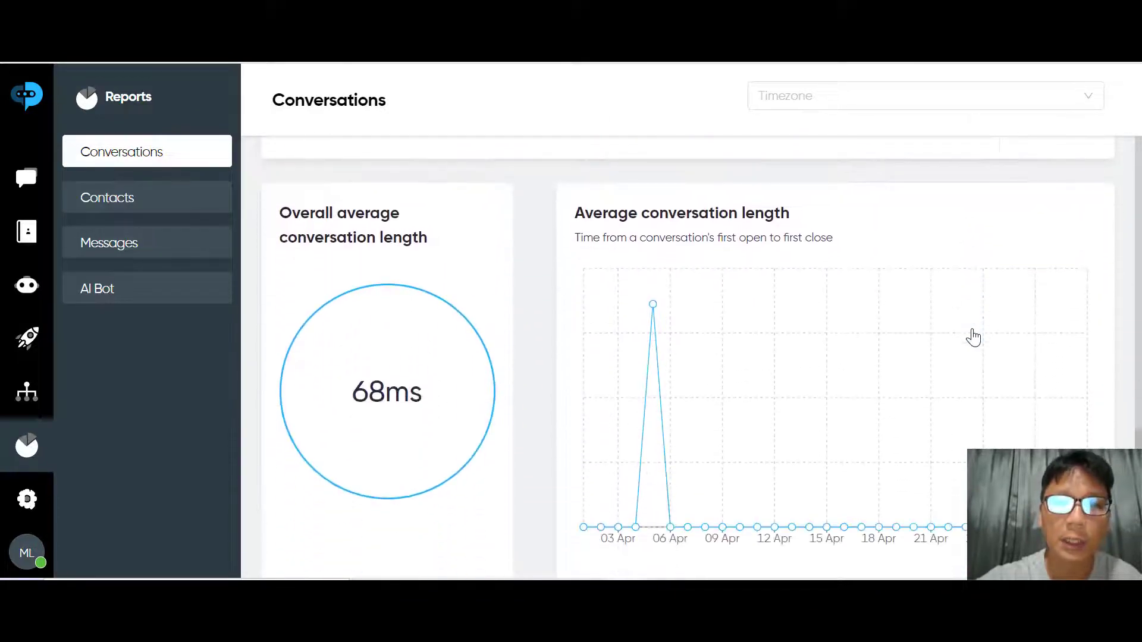
scroll(973, 337, down, 1)
scroll(973, 337, up, 1)
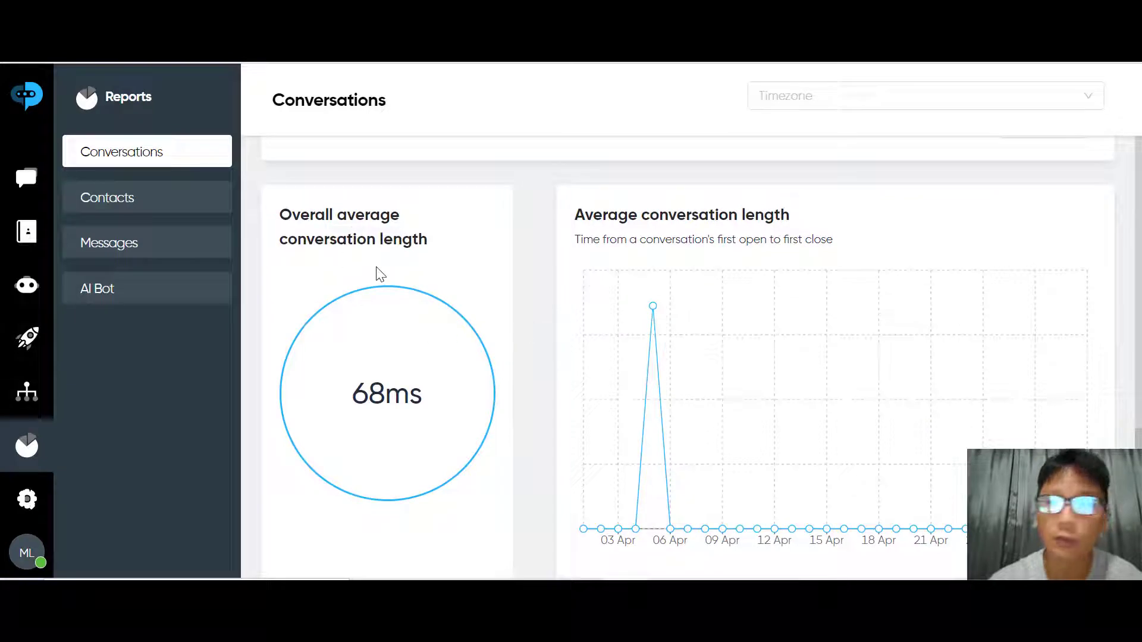
scroll(437, 269, down, 2)
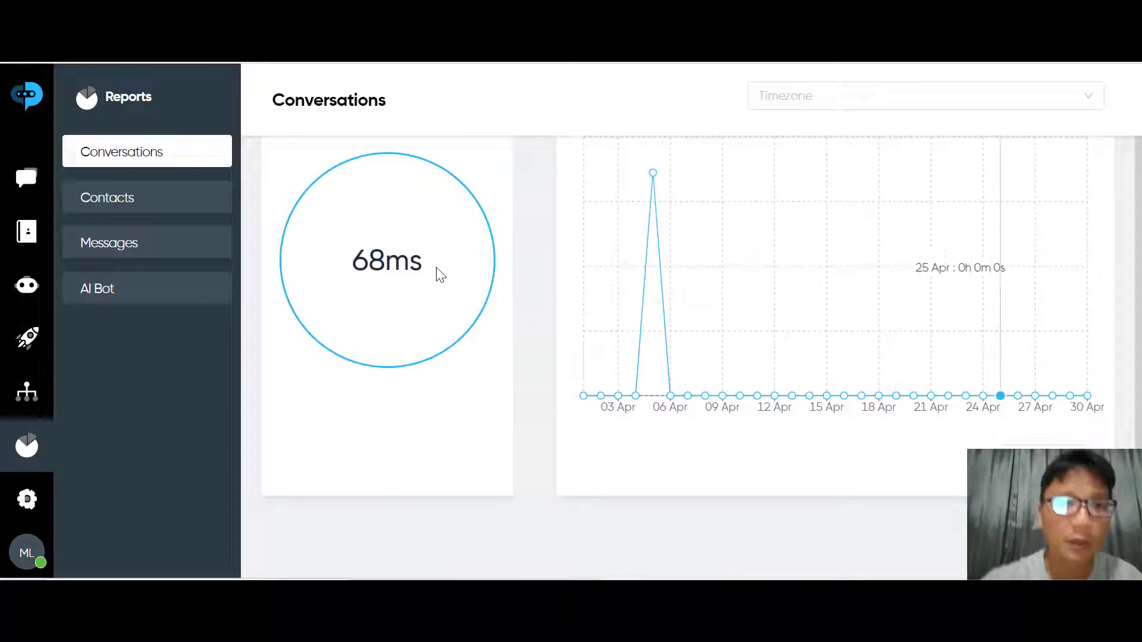
Switch to the April 2022 Contacts report and scroll through new/active contacts and per-contact averages
click(123, 201)
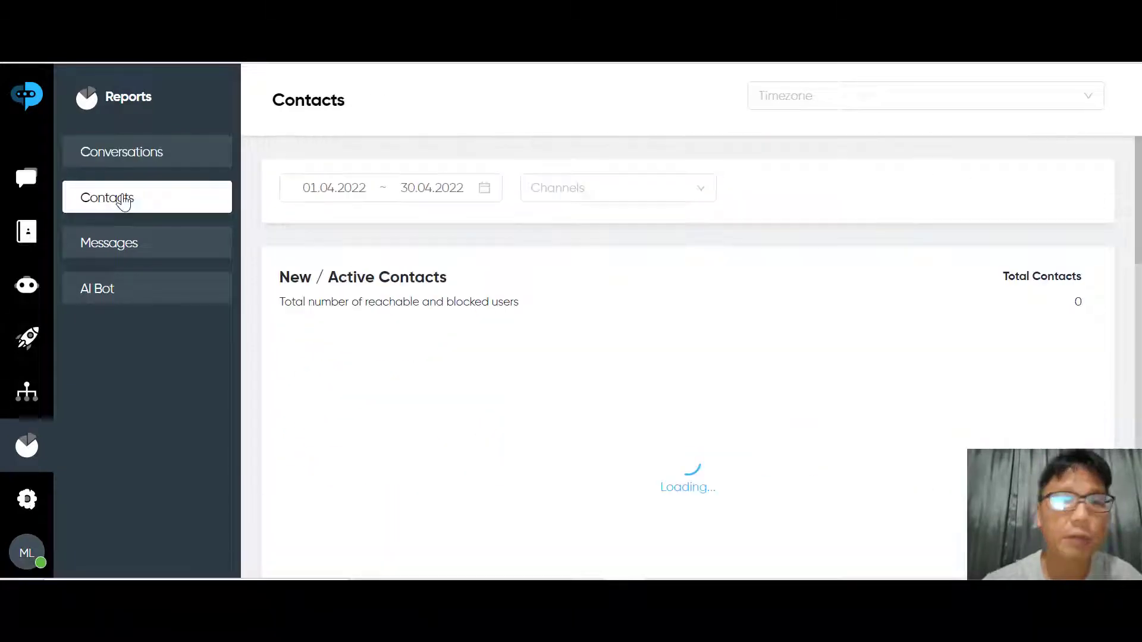
scroll(124, 201, down, 5)
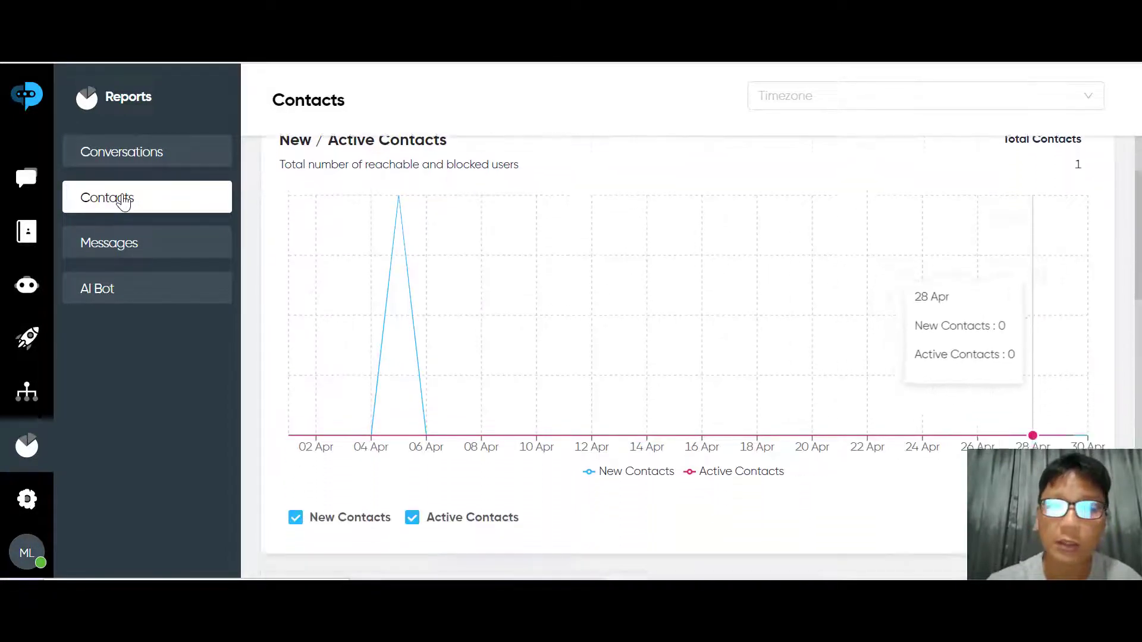
scroll(123, 201, down, 4)
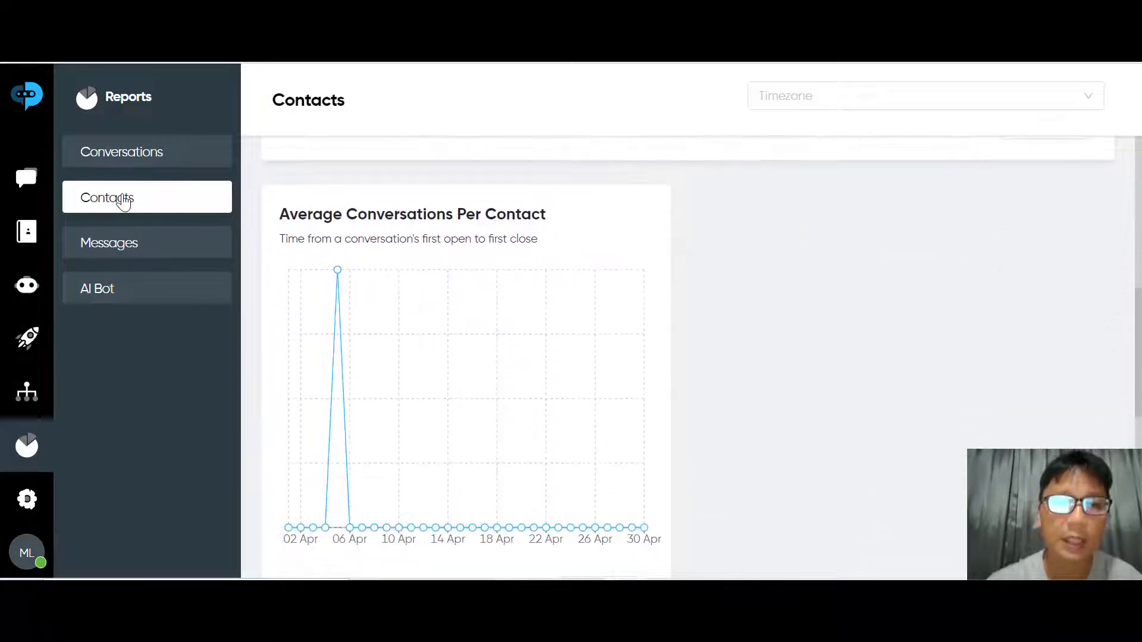
scroll(787, 441, down, 8)
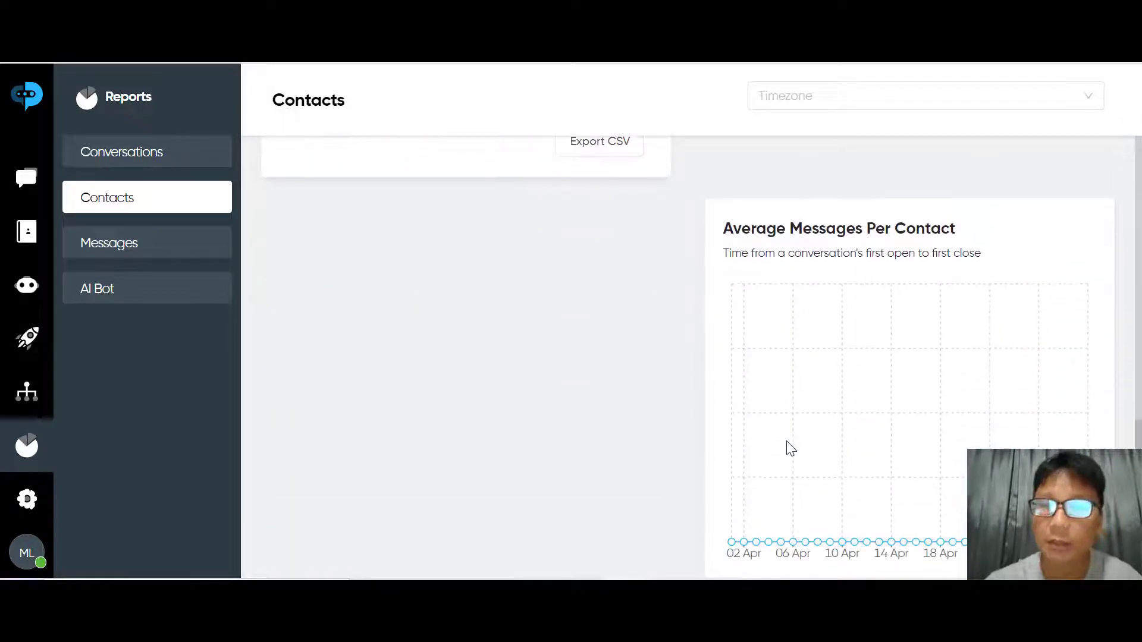
scroll(790, 448, down, 2)
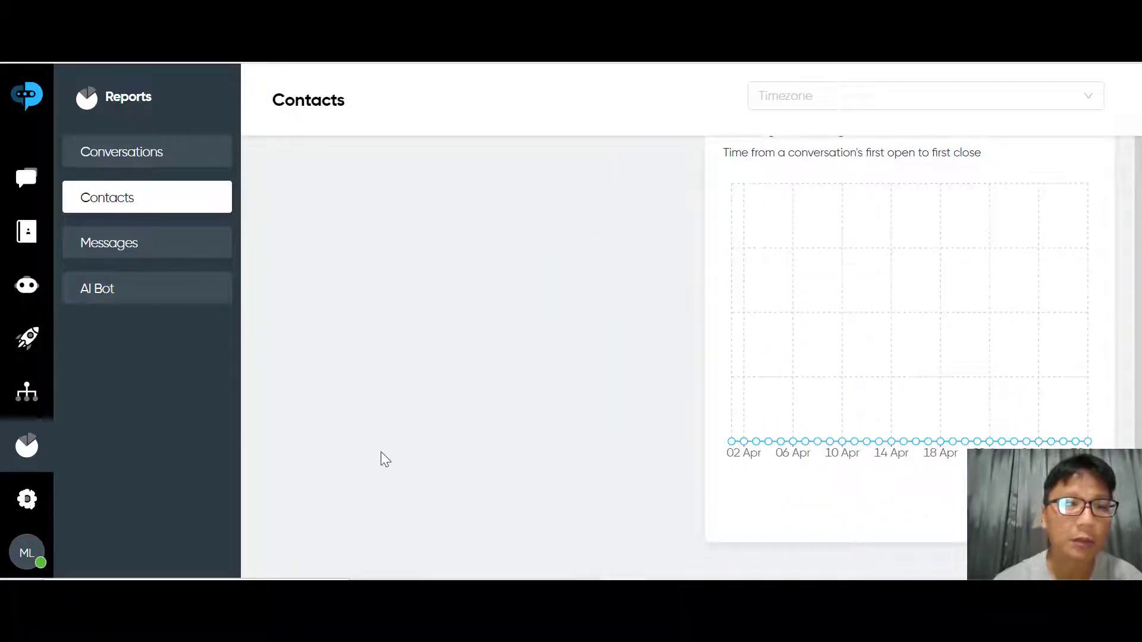
Open the Messages report and scroll through its charts
click(145, 250)
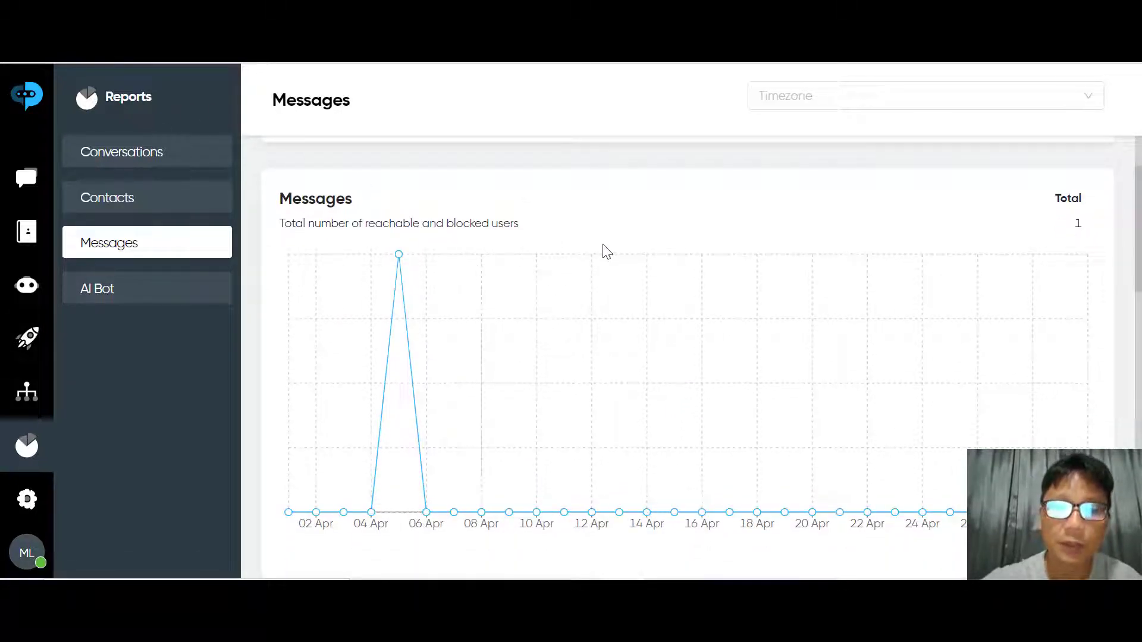
scroll(606, 252, down, 8)
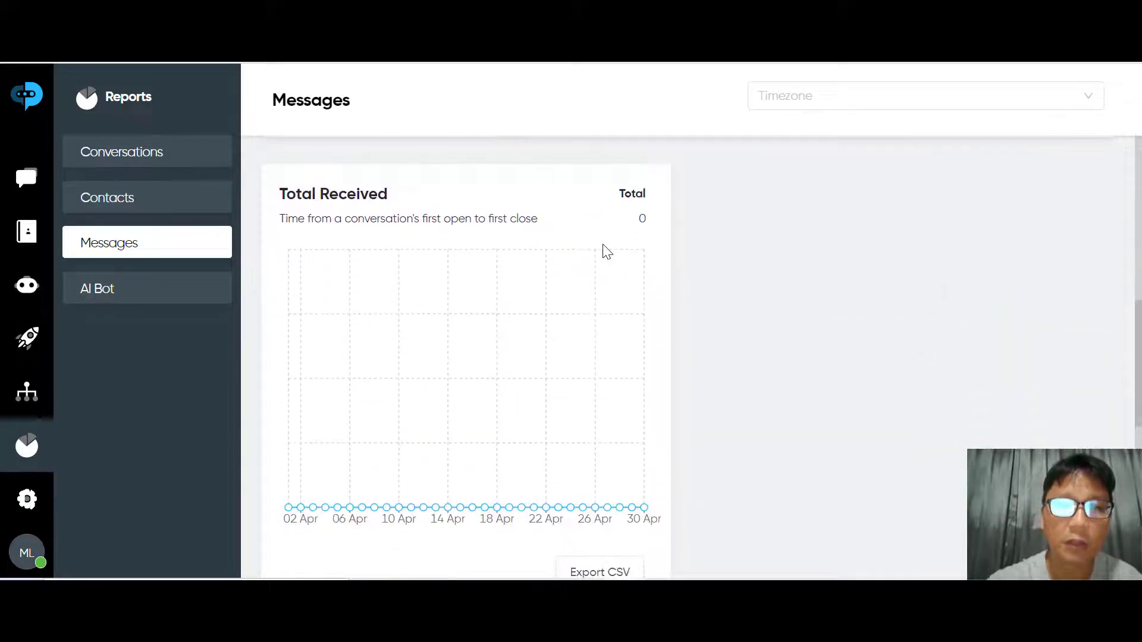
scroll(590, 437, down, 3)
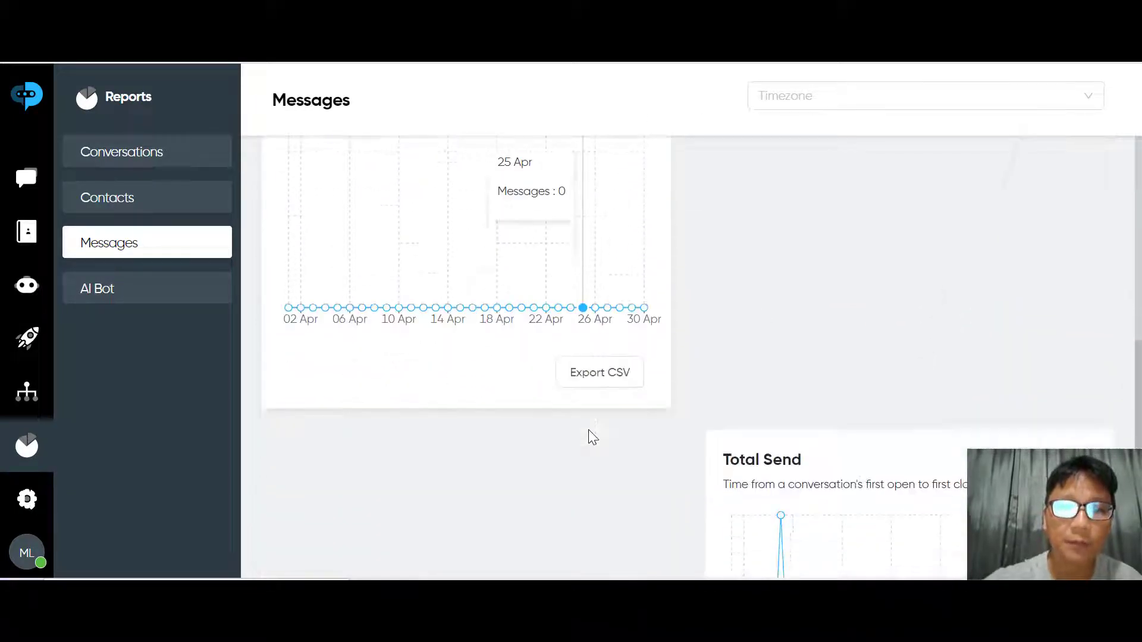
scroll(589, 430, down, 4)
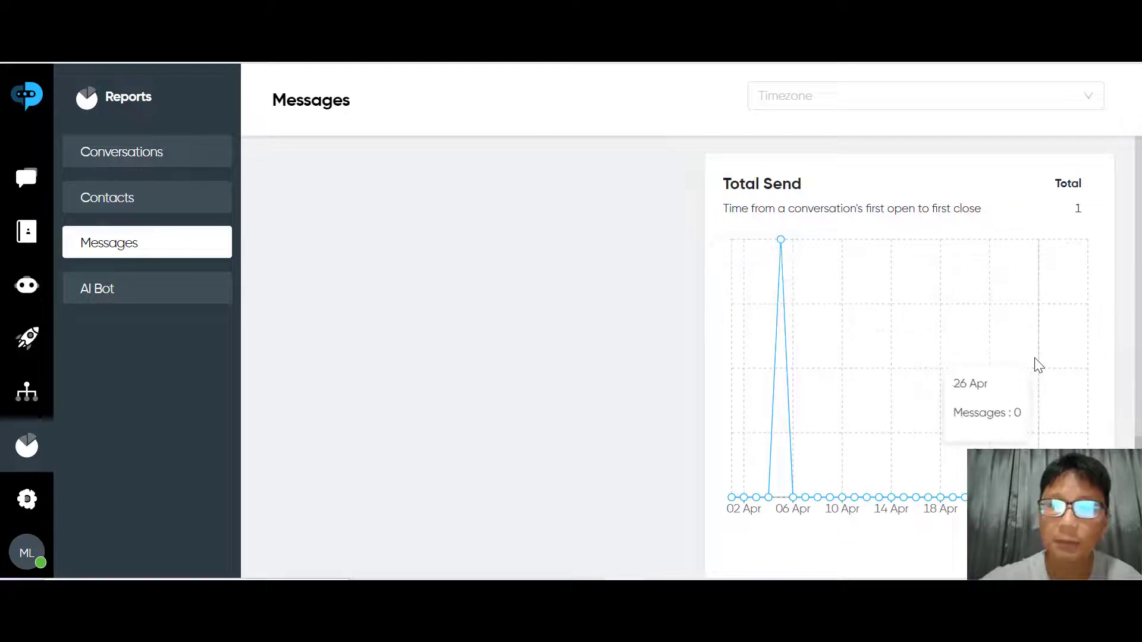
scroll(1035, 363, down, 1)
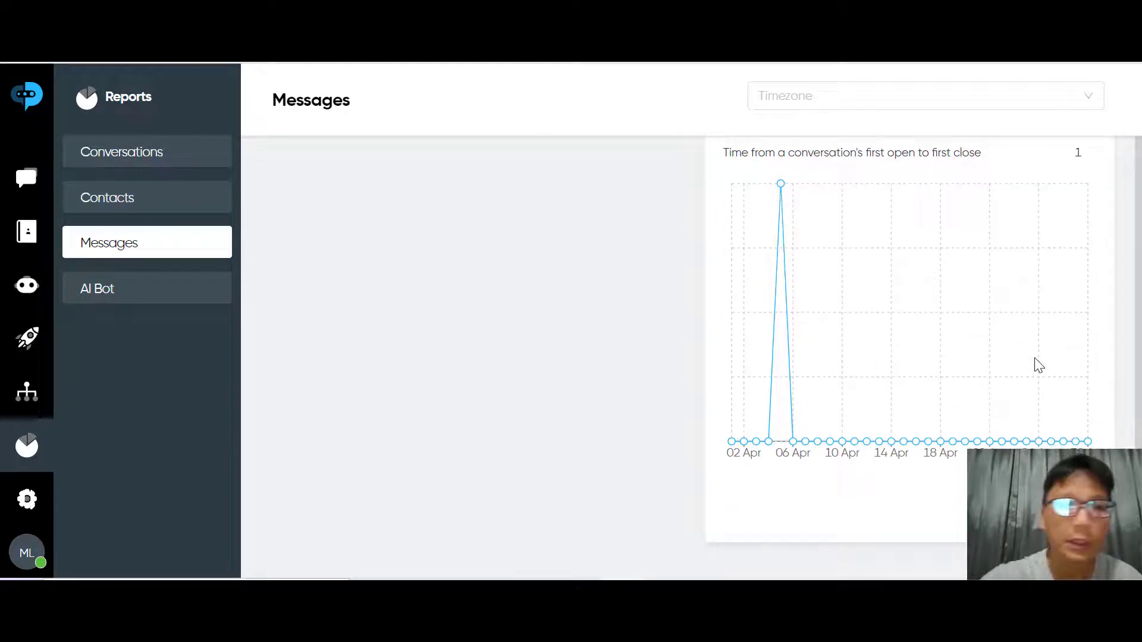
Check the empty AI Bot report, then return to the Dashboard home page
click(140, 301)
scroll(141, 301, down, 1)
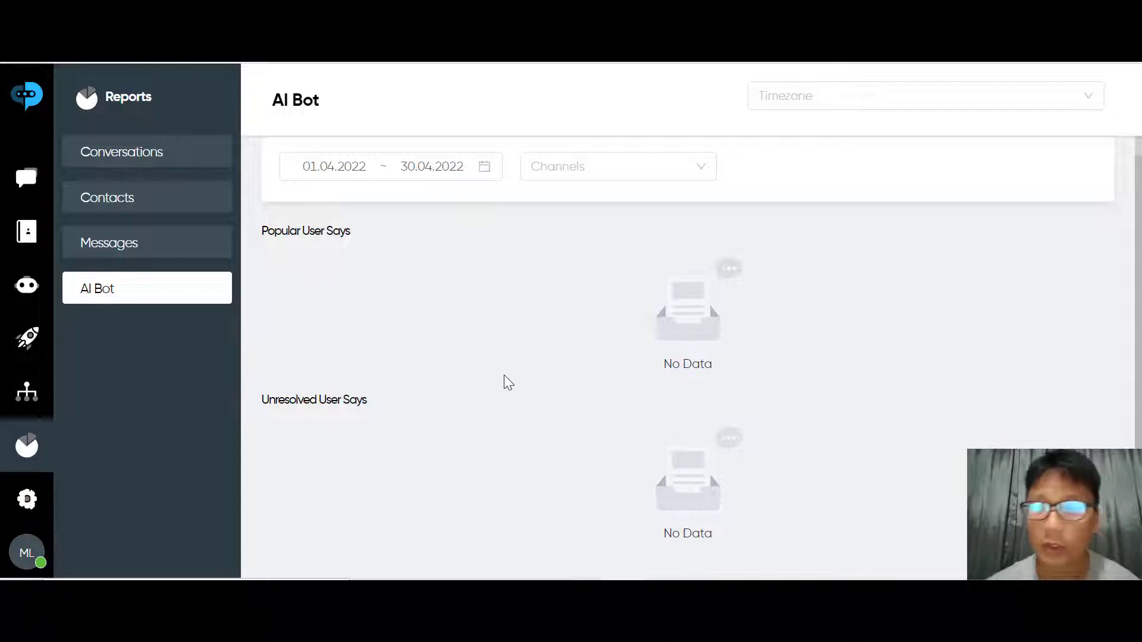
click(16, 101)
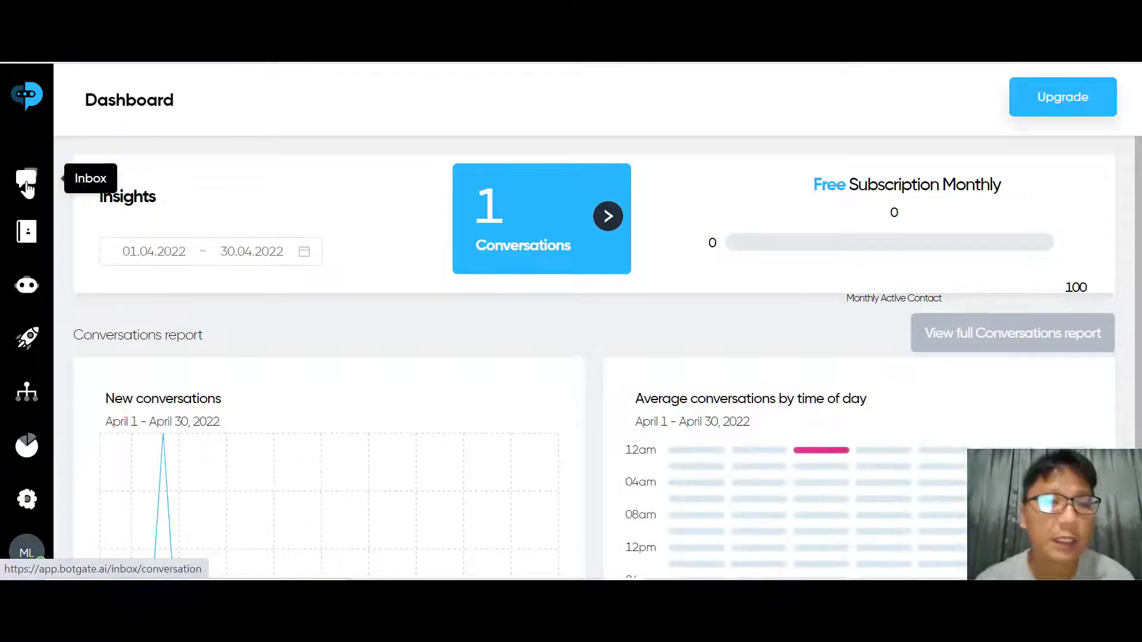
Open the Inbox and scroll through its empty conversation list
click(27, 185)
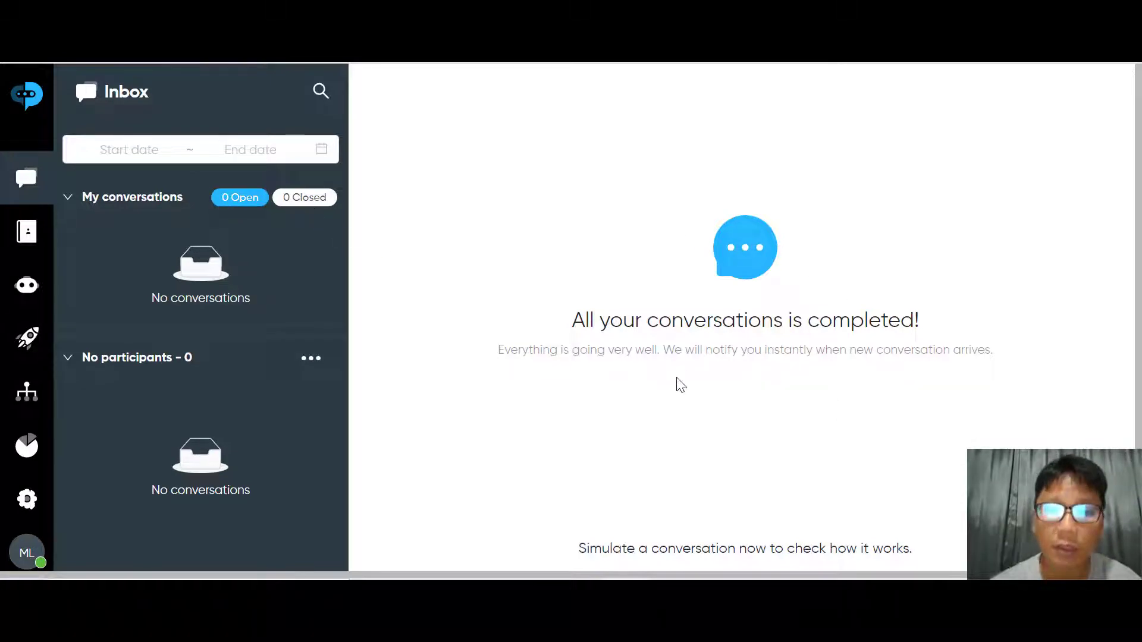
scroll(681, 385, down, 2)
scroll(681, 385, up, 2)
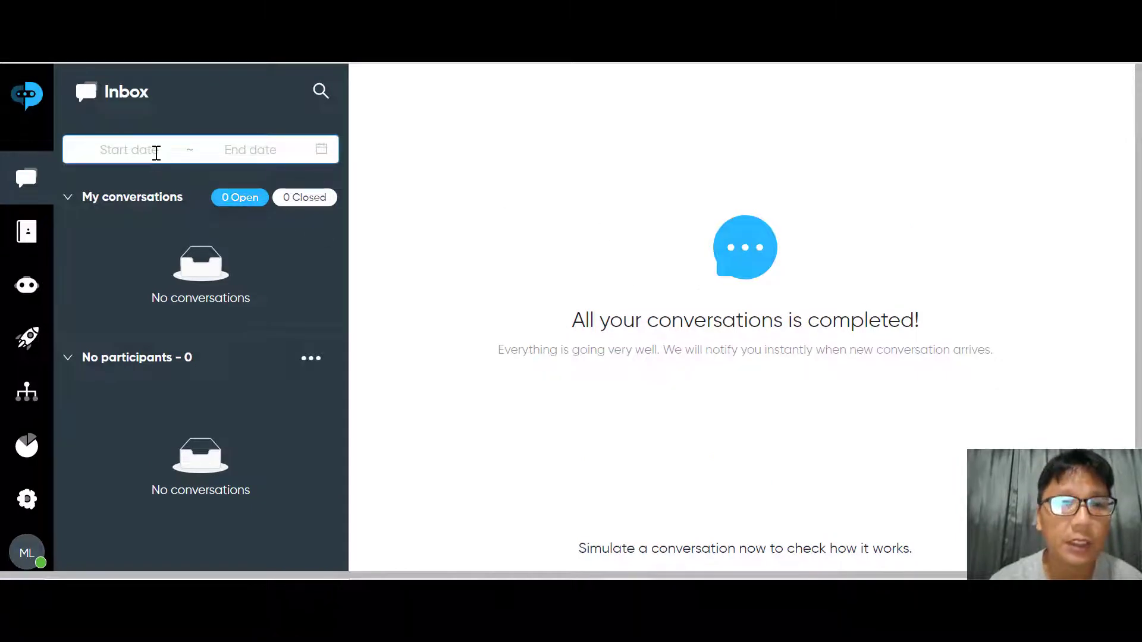
Open and close the Start date calendar, then go to the All Contacts list
click(159, 154)
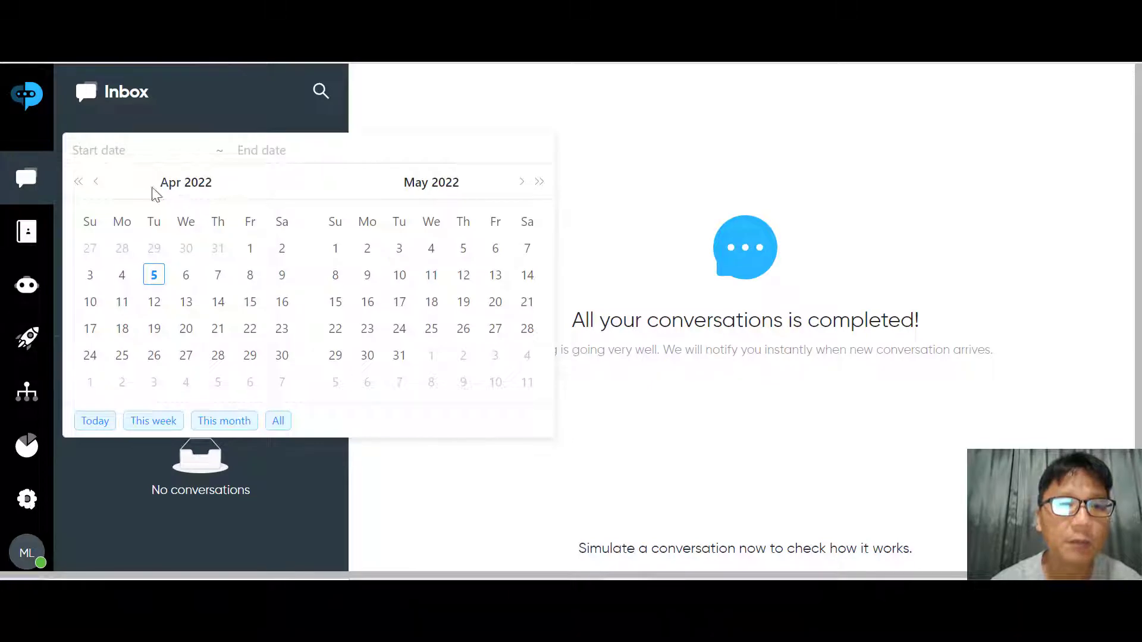
click(653, 208)
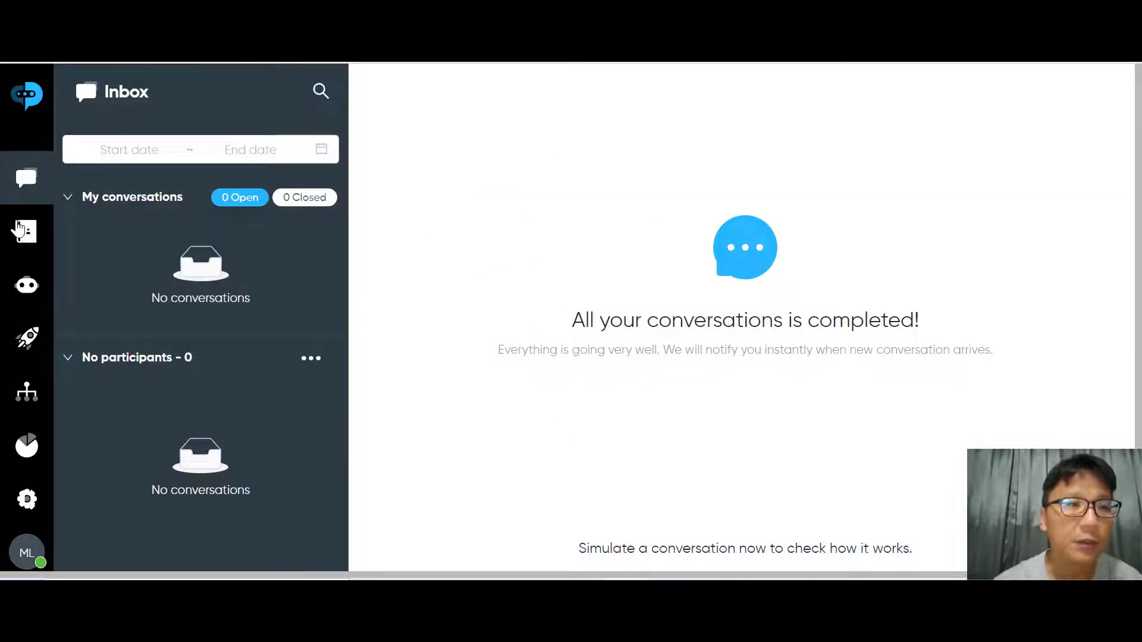
click(21, 230)
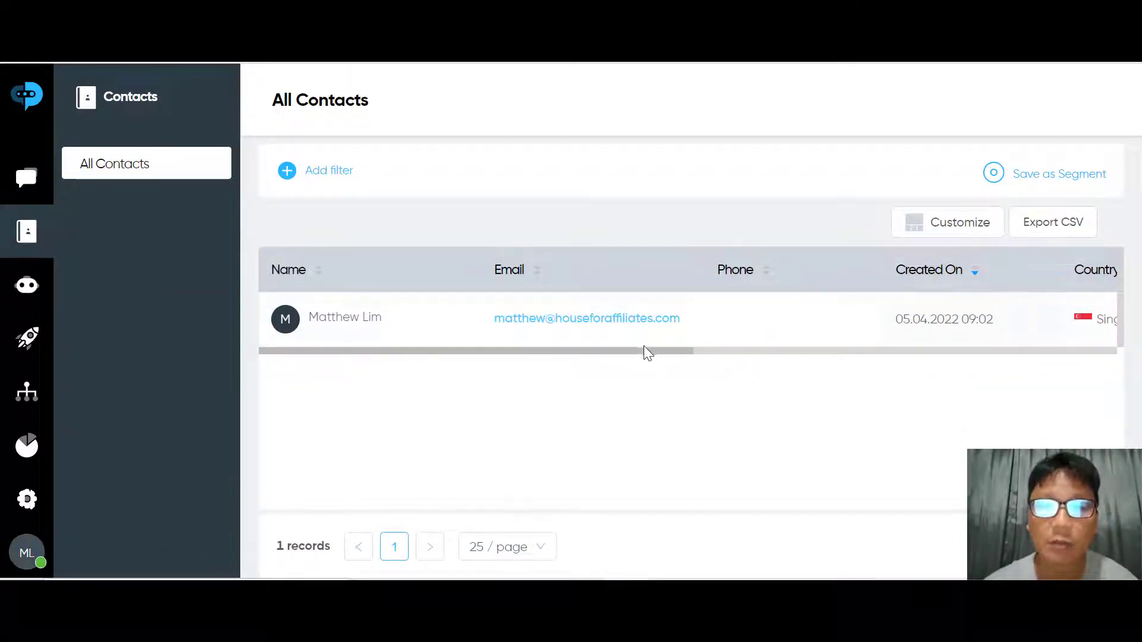
Highlight the contact's e-mail, then open and scroll the contact filter field list
drag(734, 345, 777, 350)
click(855, 461)
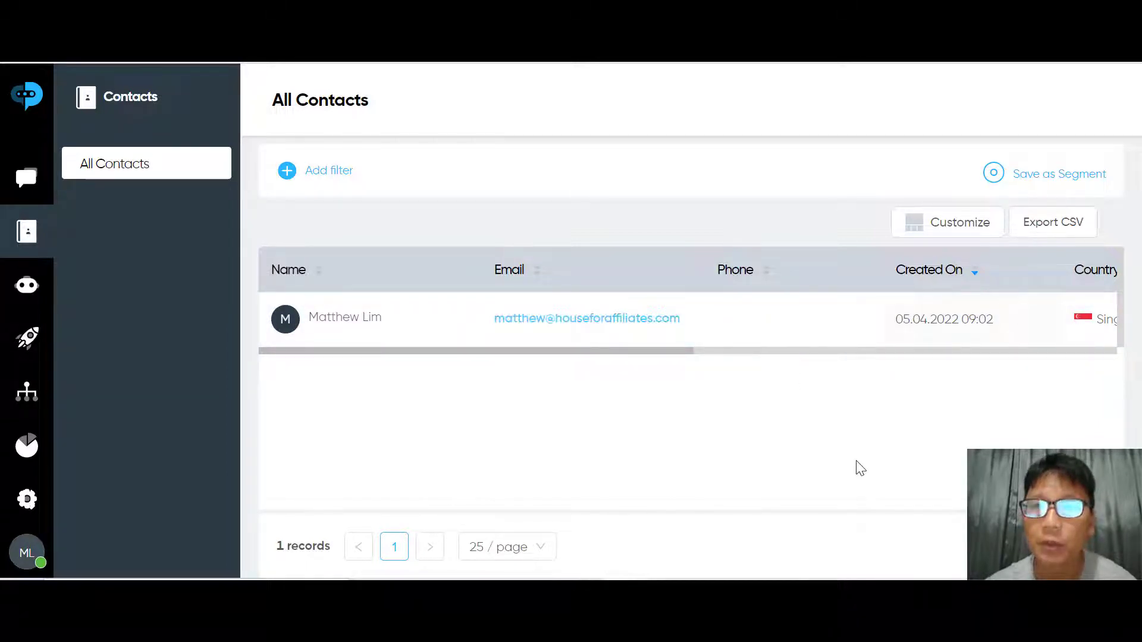
click(313, 176)
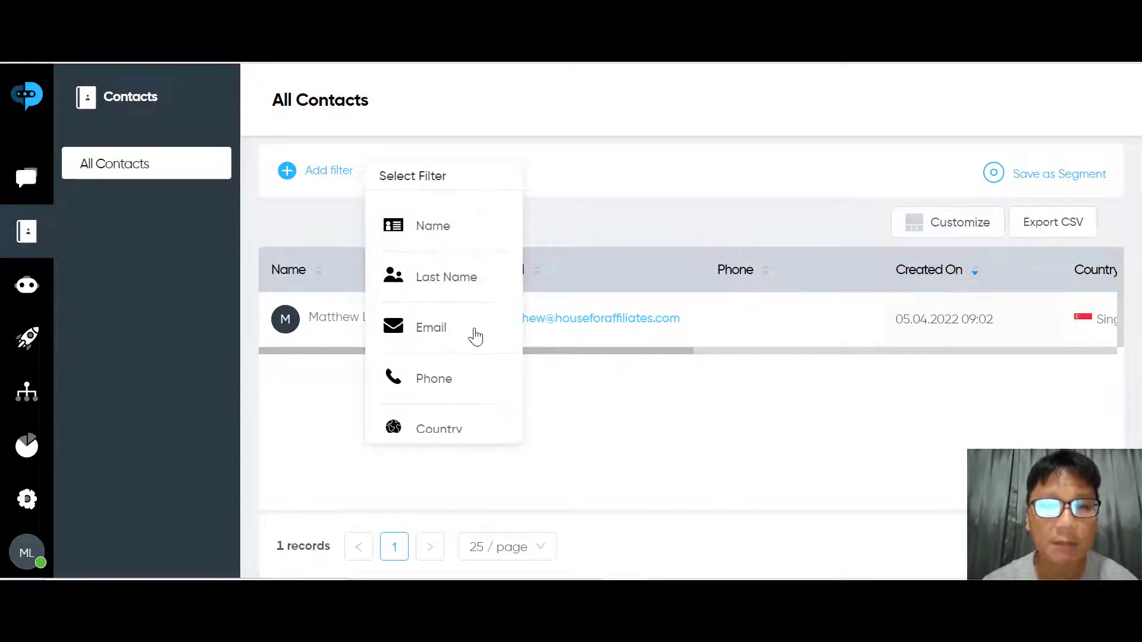
scroll(498, 397, down, 2)
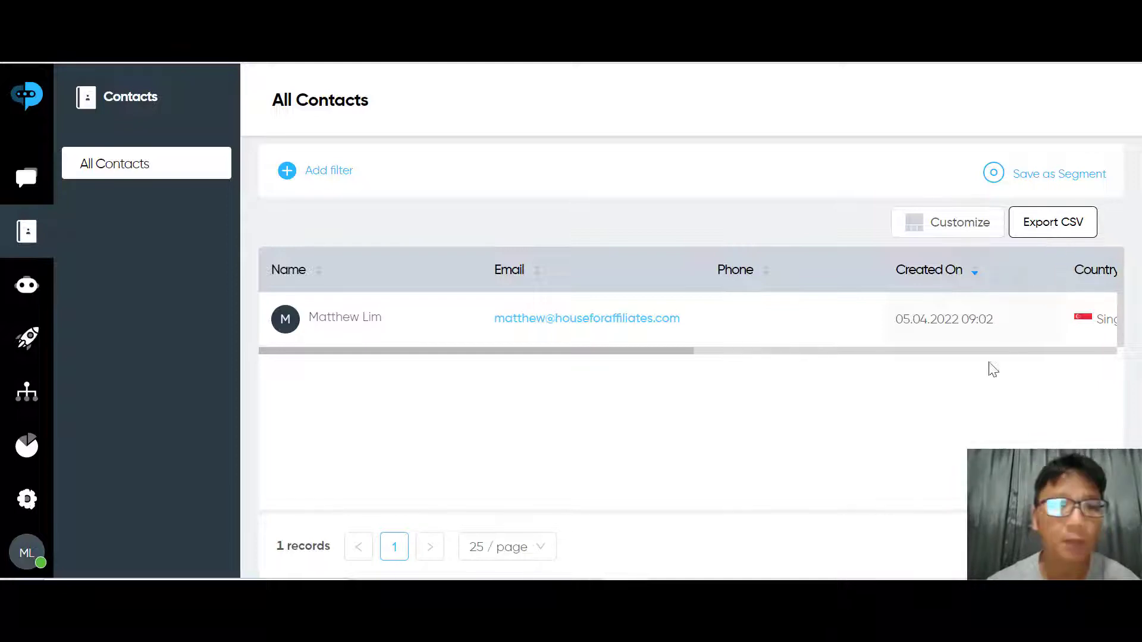
Open the Bots page and scroll to the three templates below the published 'Get more leads' bot
click(26, 294)
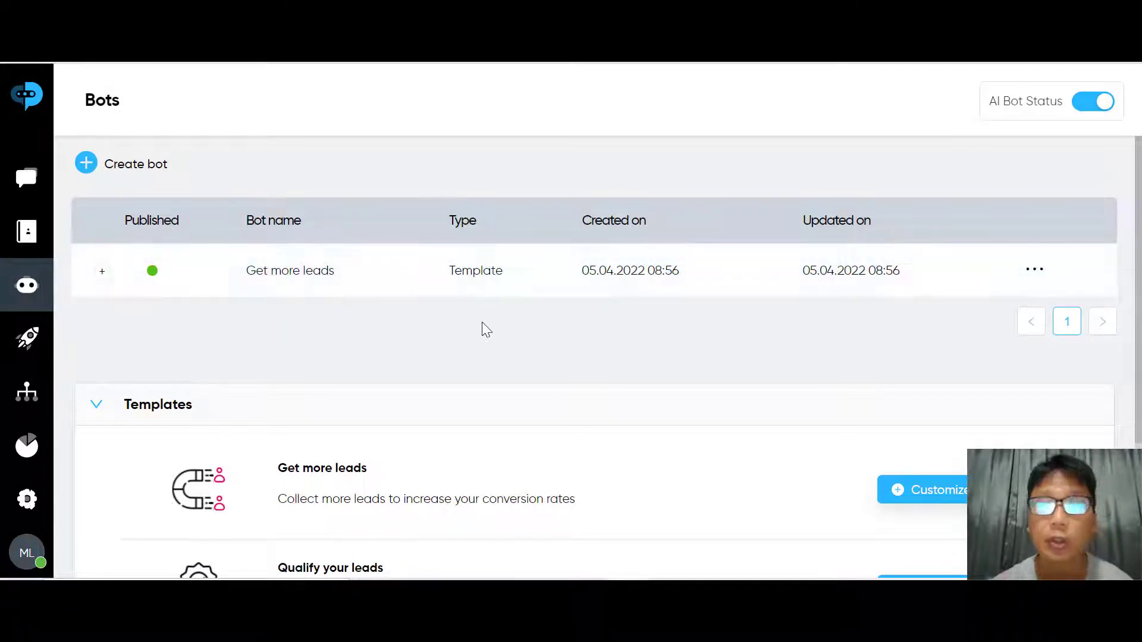
scroll(483, 326, down, 3)
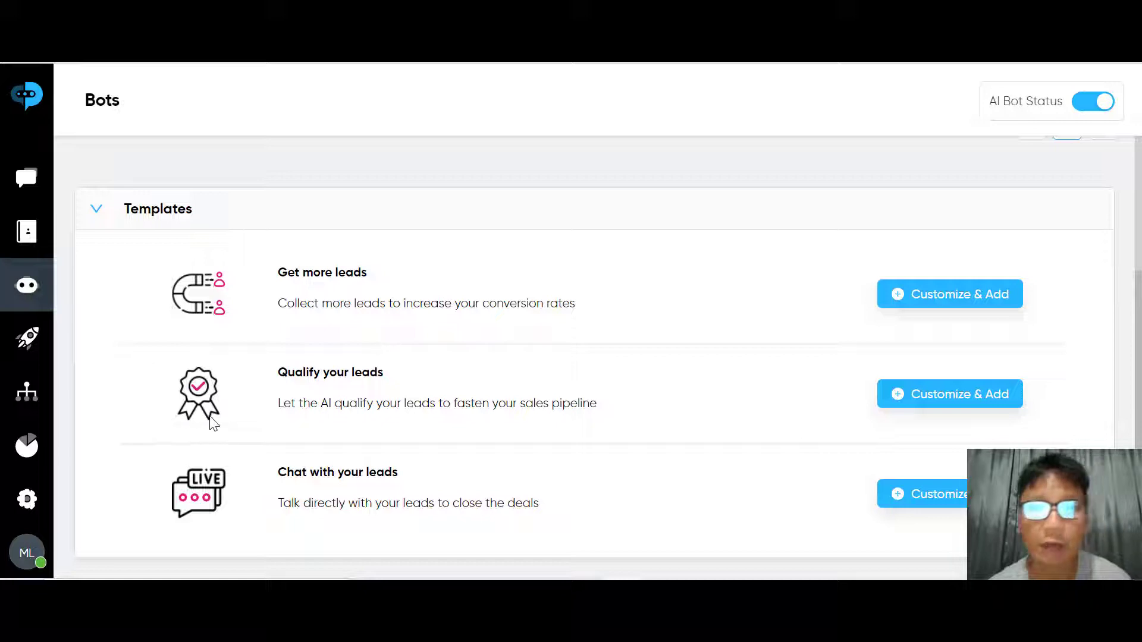
Route the Default Welcome AI Bot playbook to Get more leads (en), keeping its status active
click(28, 347)
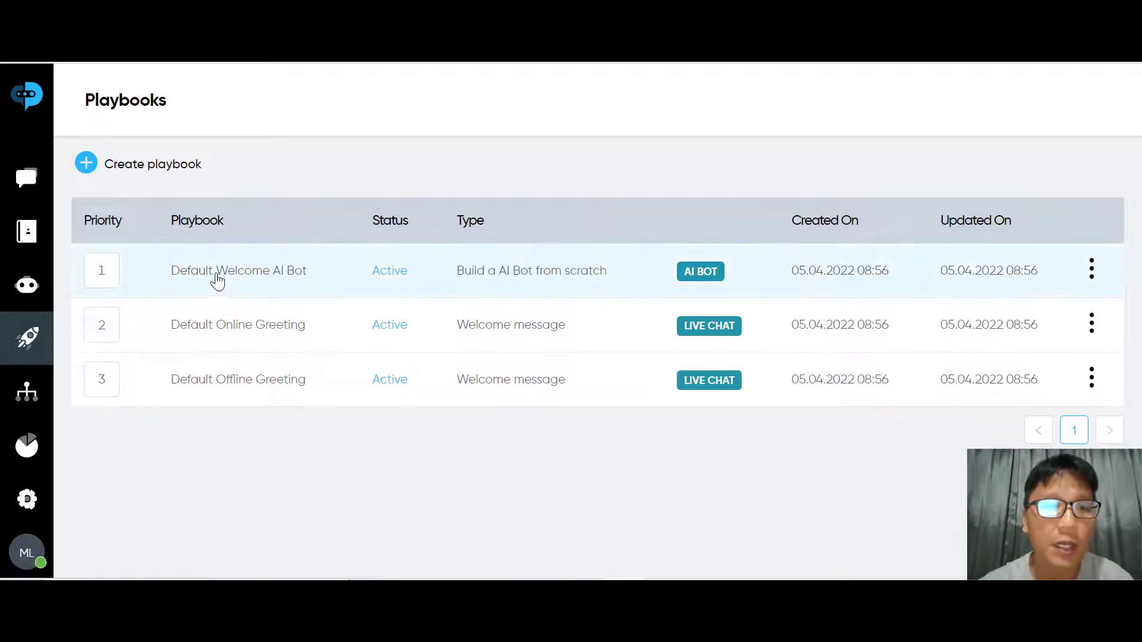
click(249, 281)
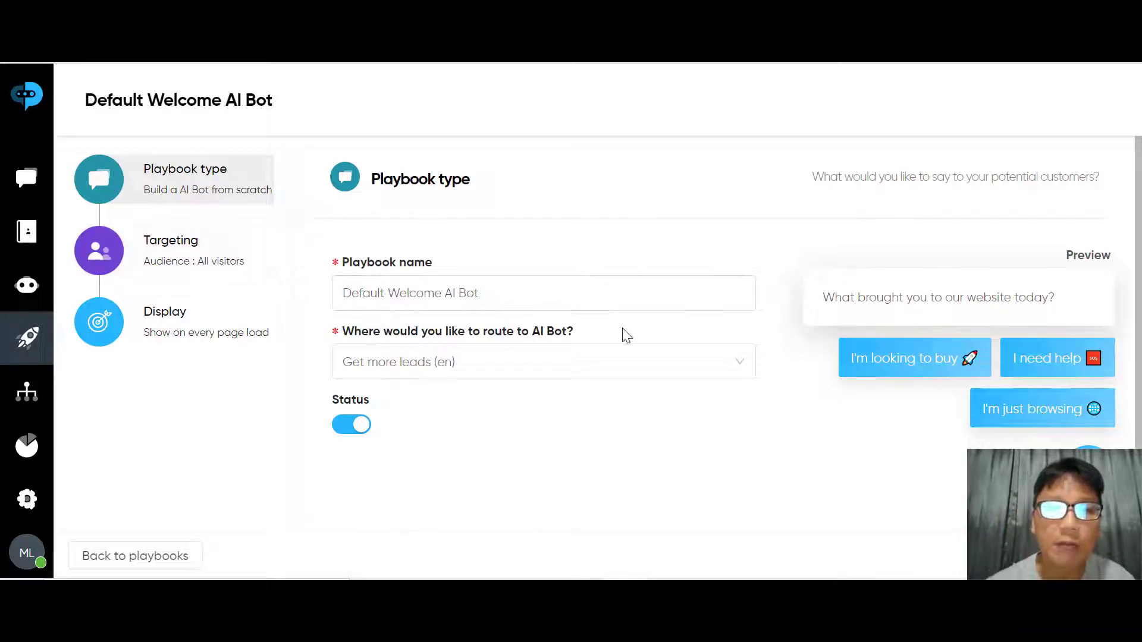
click(378, 308)
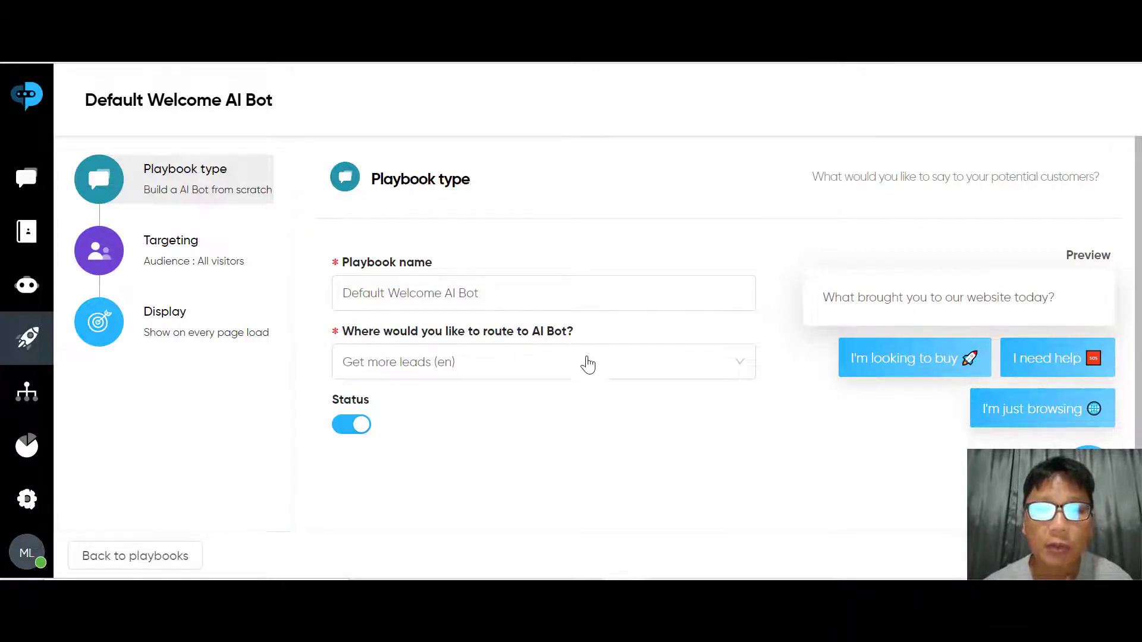
click(555, 373)
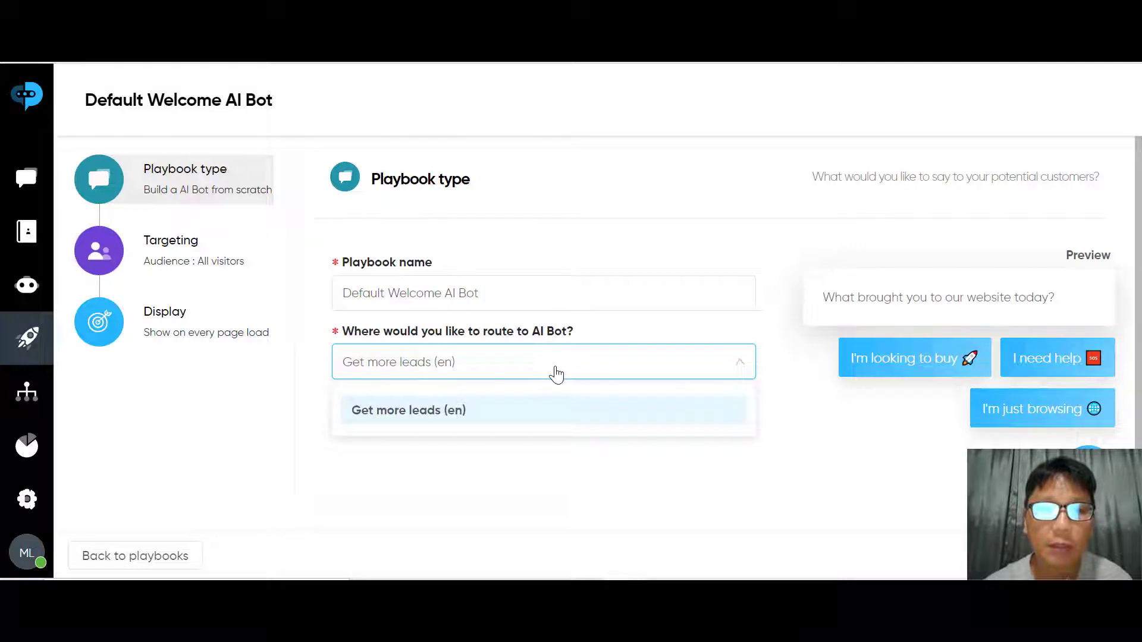
click(440, 416)
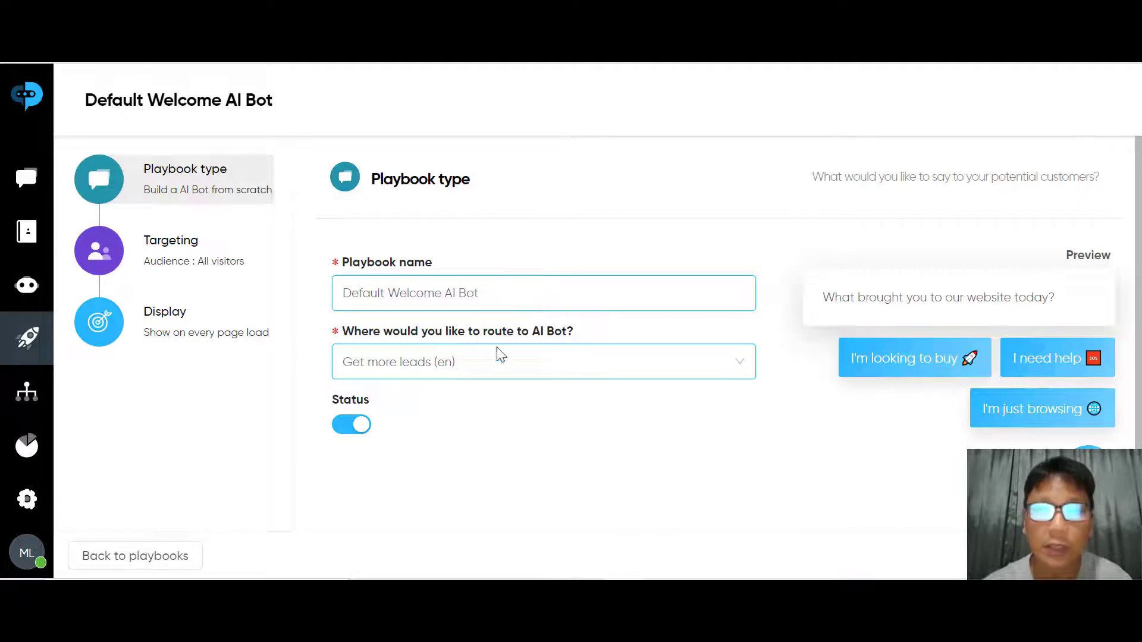
click(349, 425)
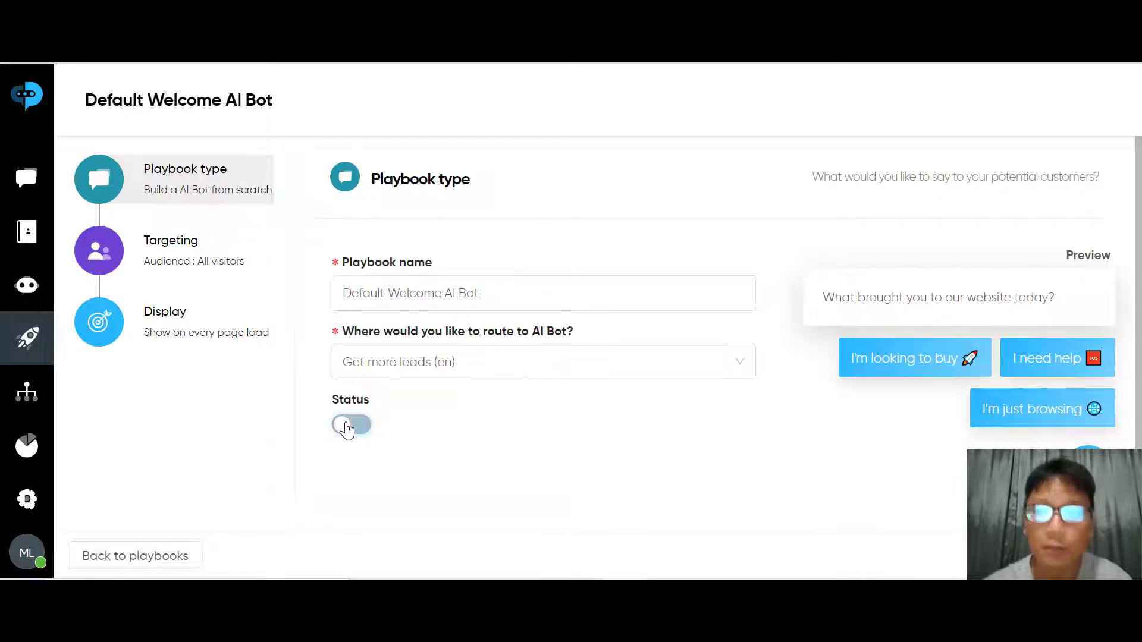
click(349, 425)
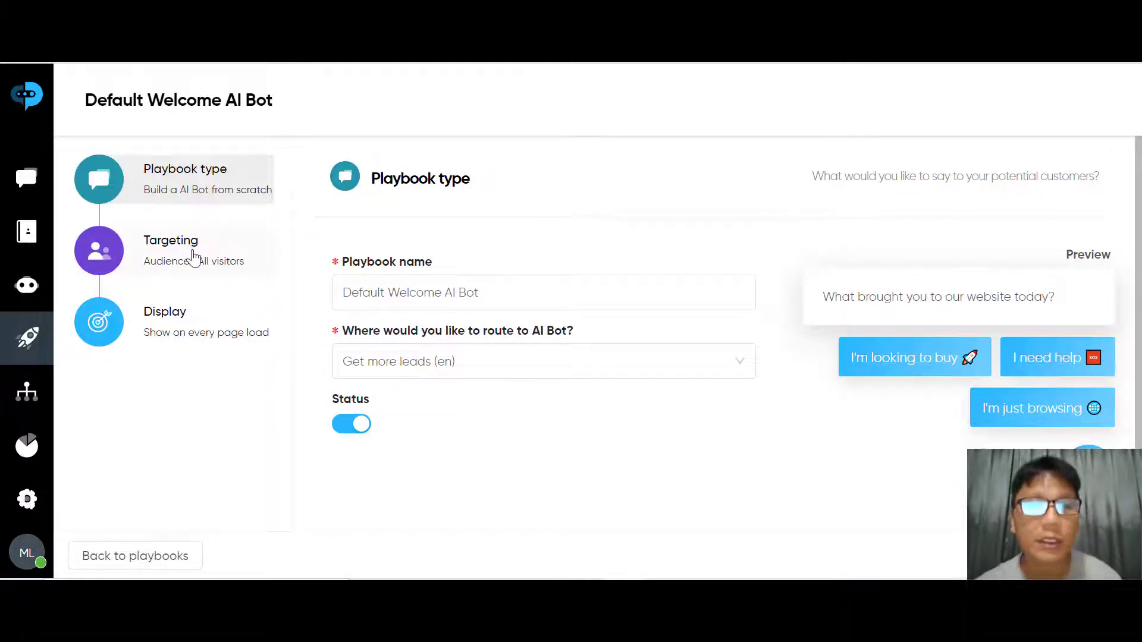
Review the playbook's Targeting and Display settings, then return to the Playbooks list
click(192, 255)
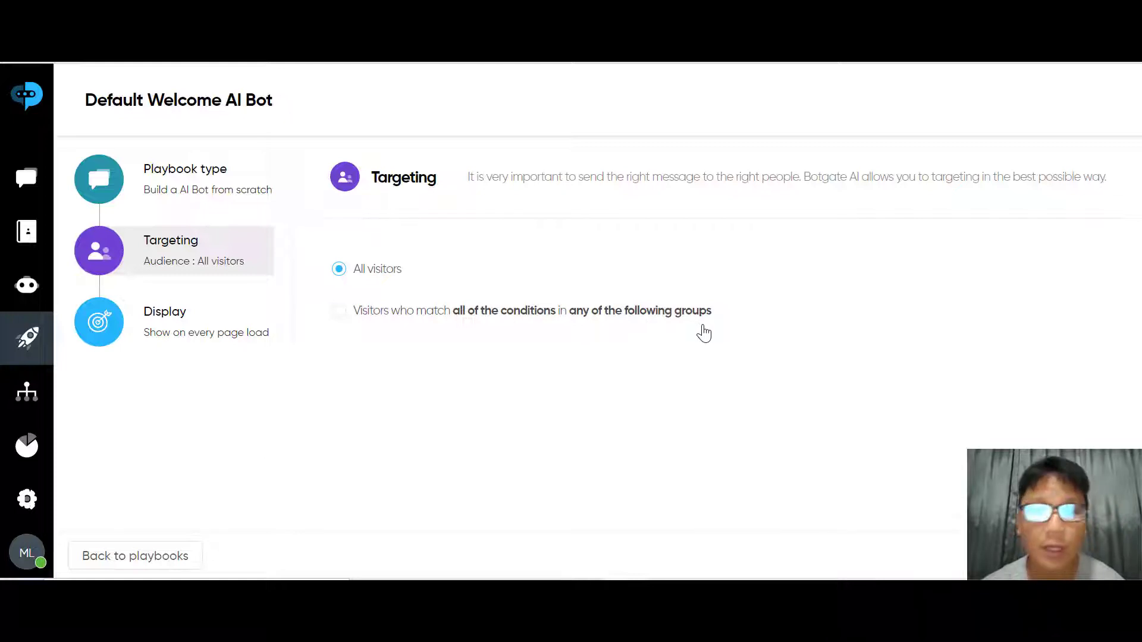
click(163, 329)
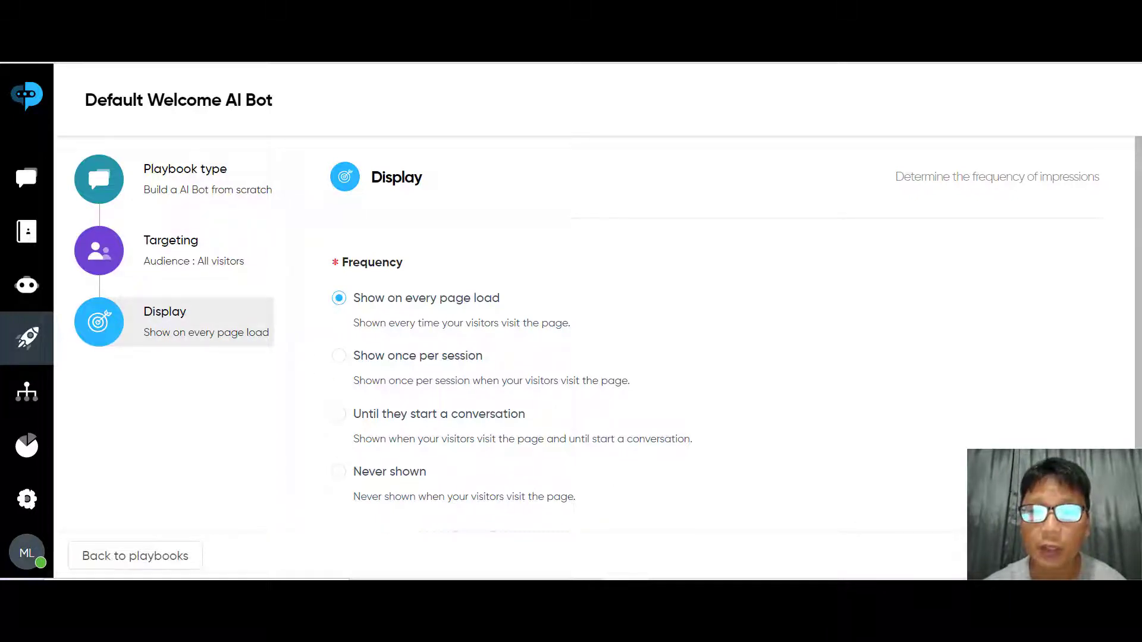
click(36, 346)
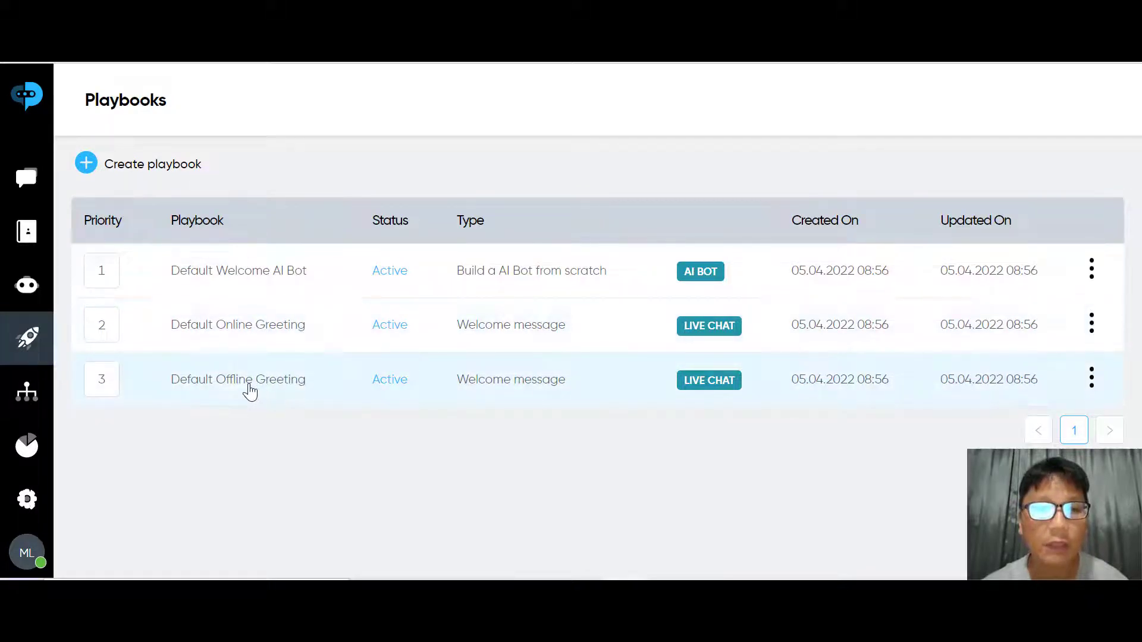
click(245, 321)
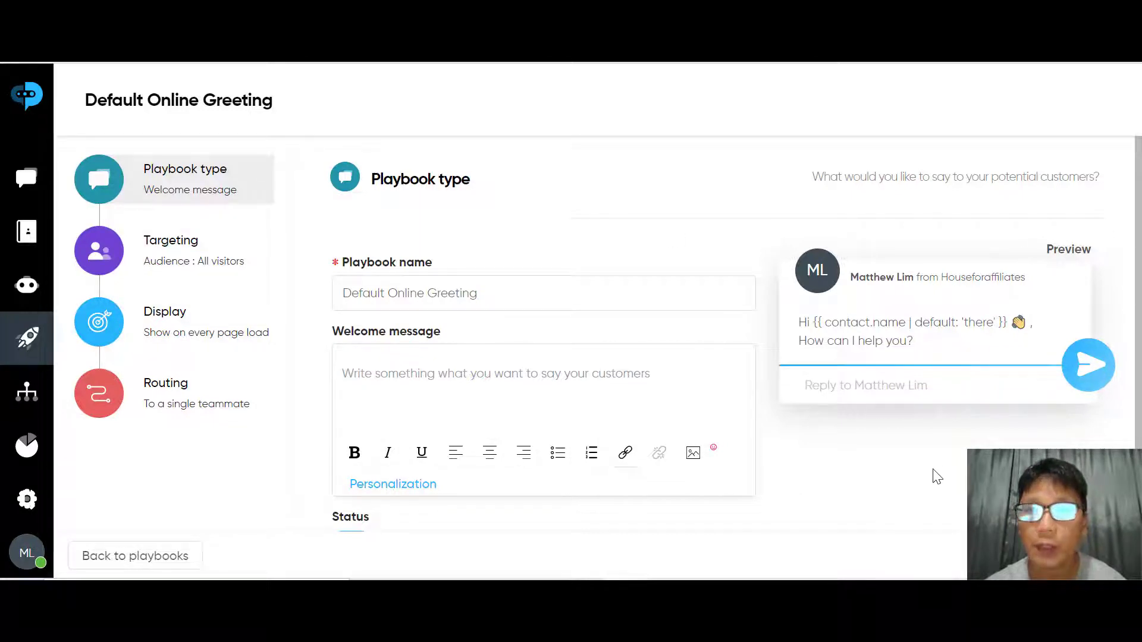
click(25, 336)
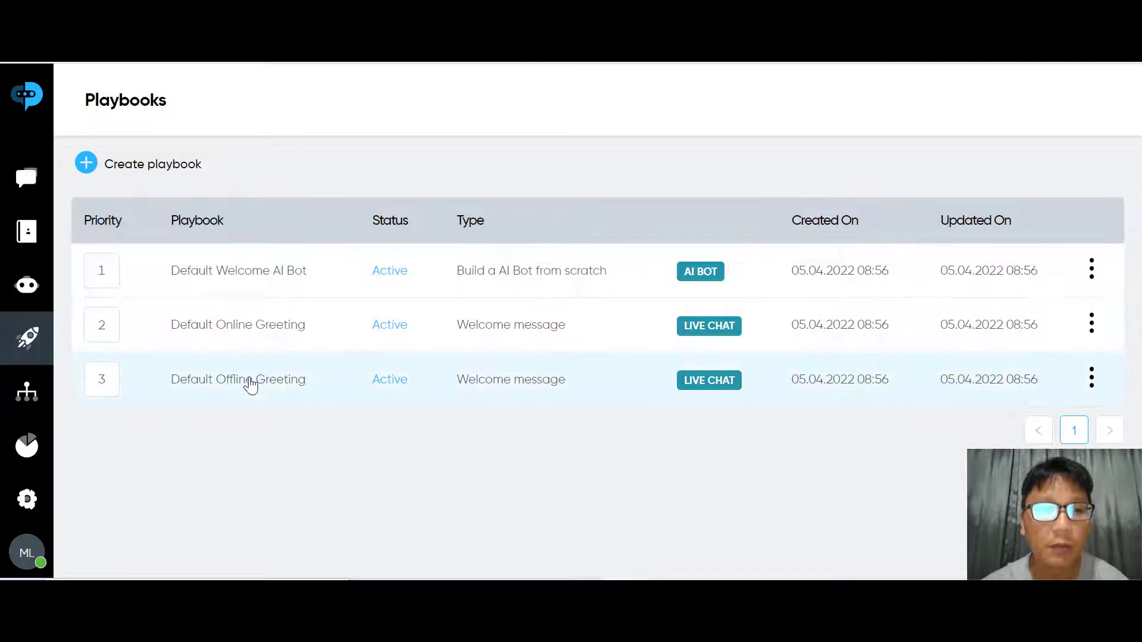
click(250, 385)
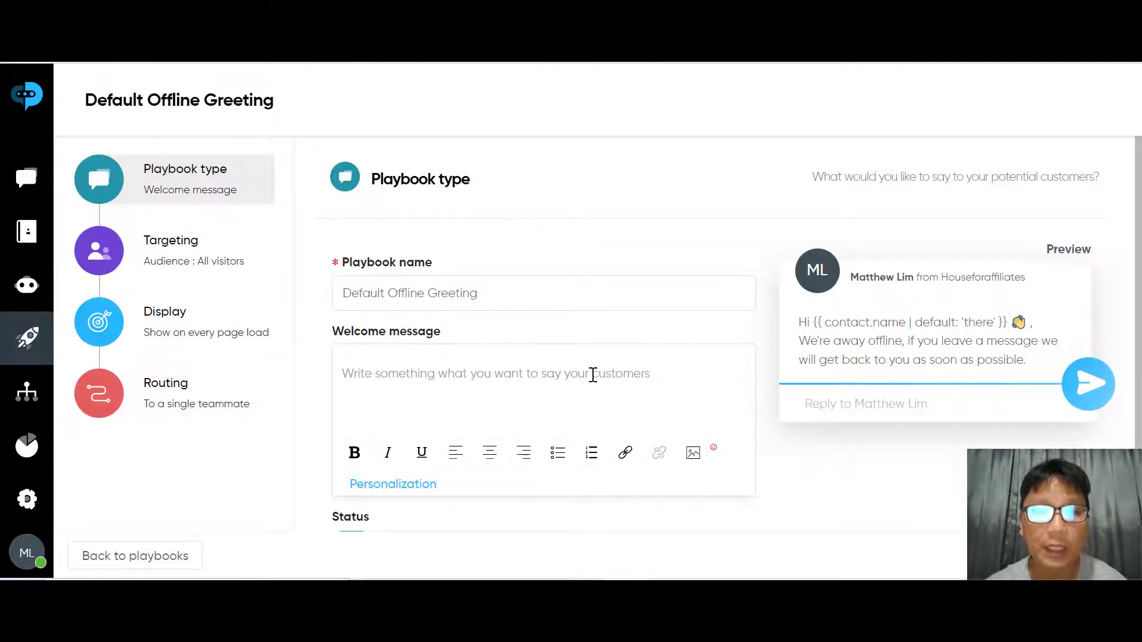
scroll(569, 417, down, 1)
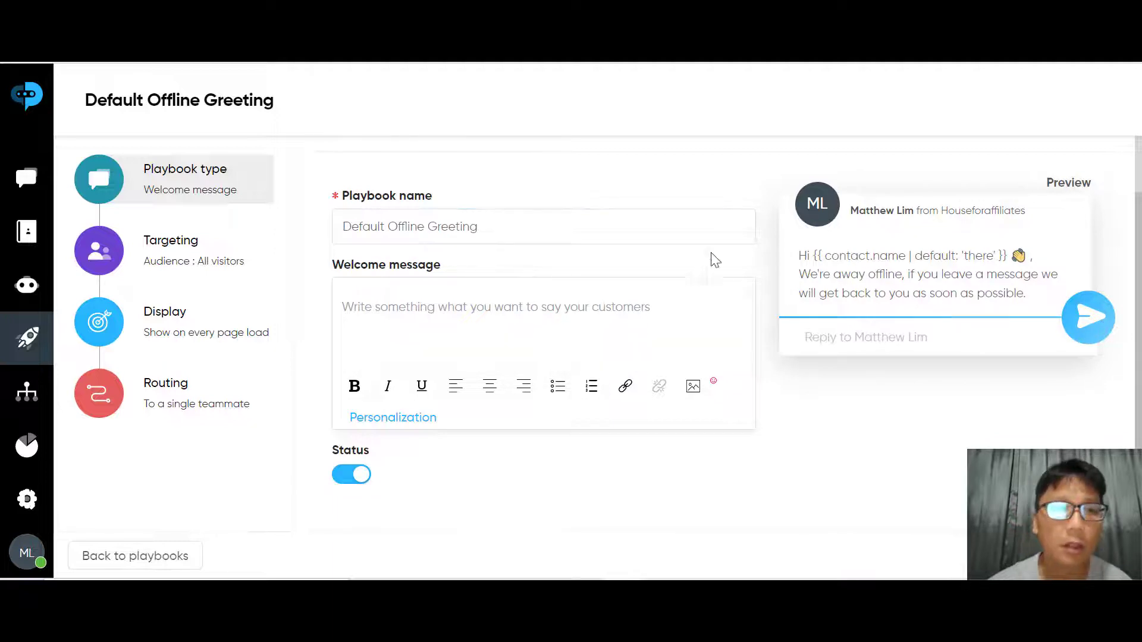
click(170, 262)
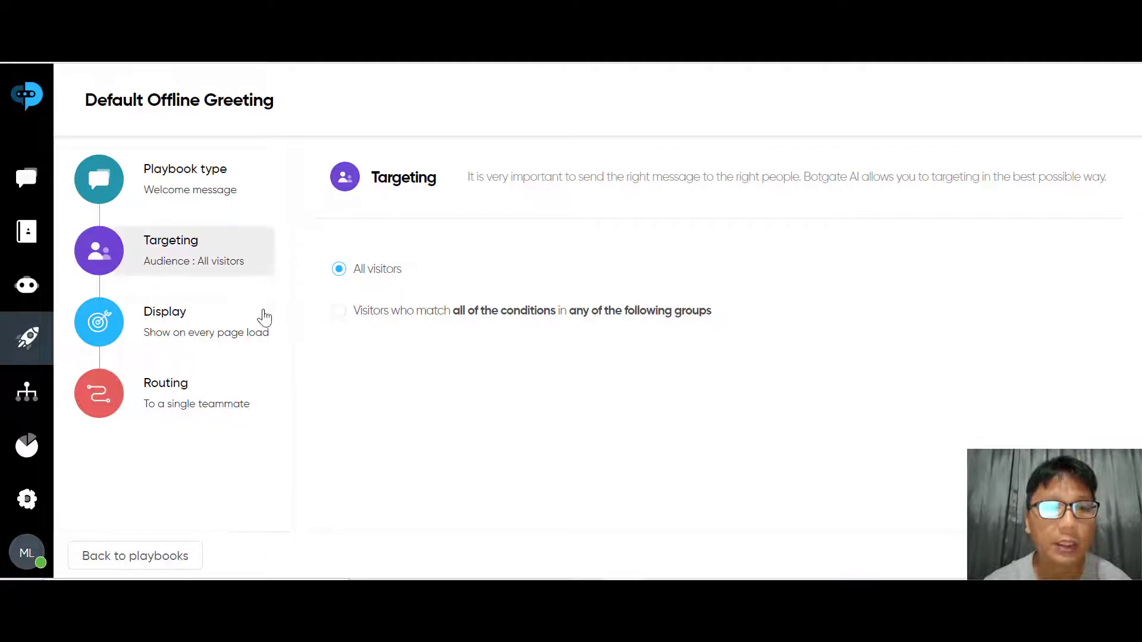
click(185, 397)
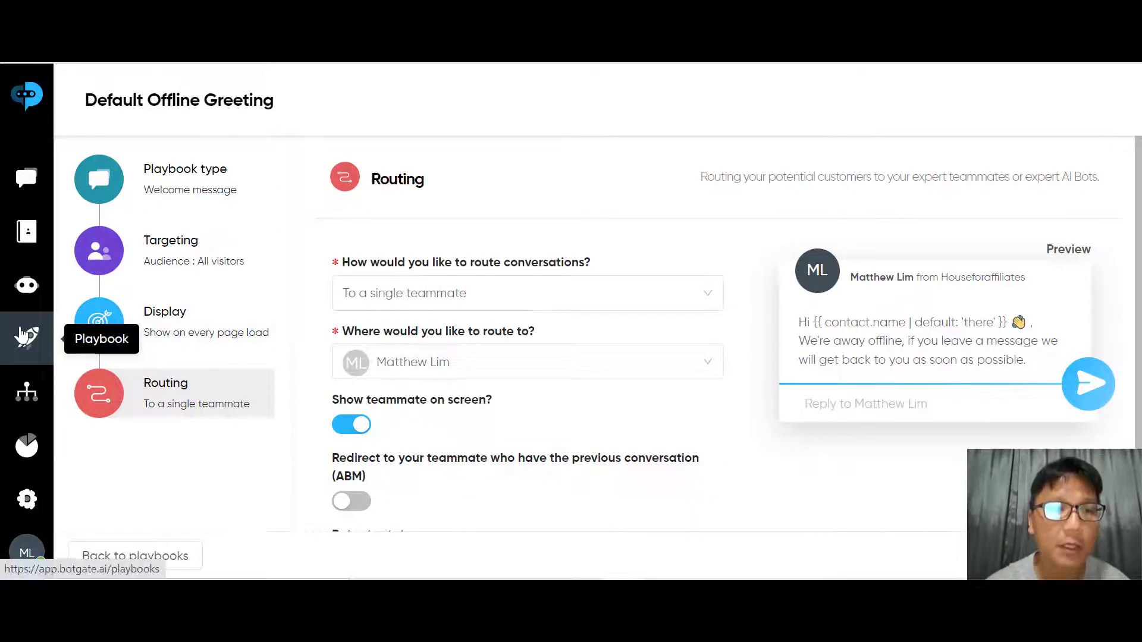
click(32, 354)
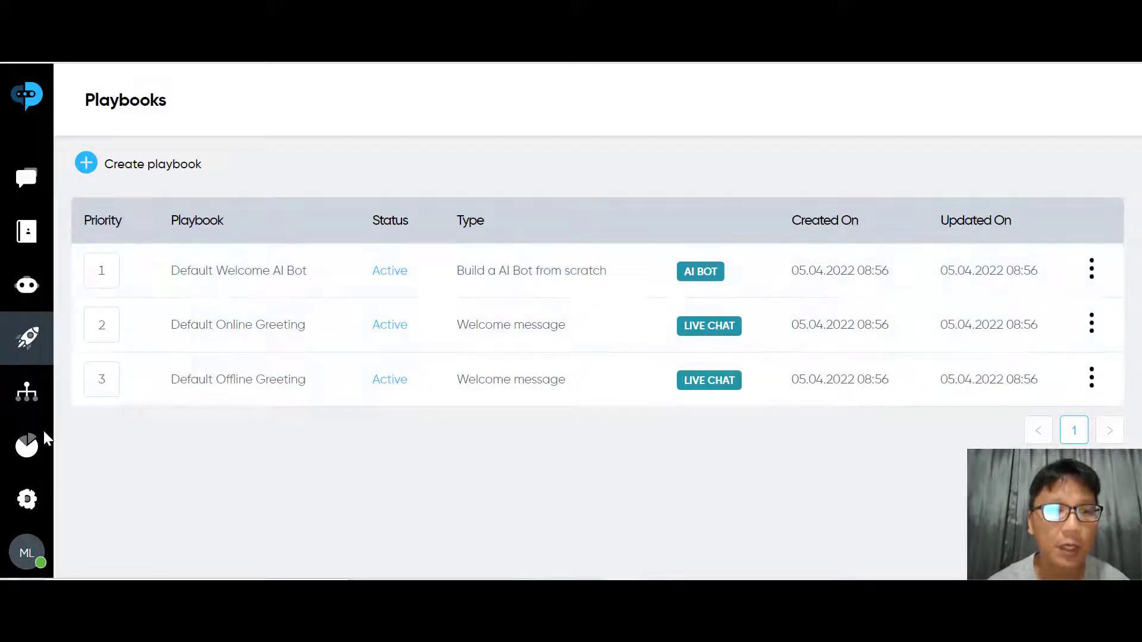
Open the Conversations report and scroll to April's New Conversations chart showing 1 conversation
click(28, 447)
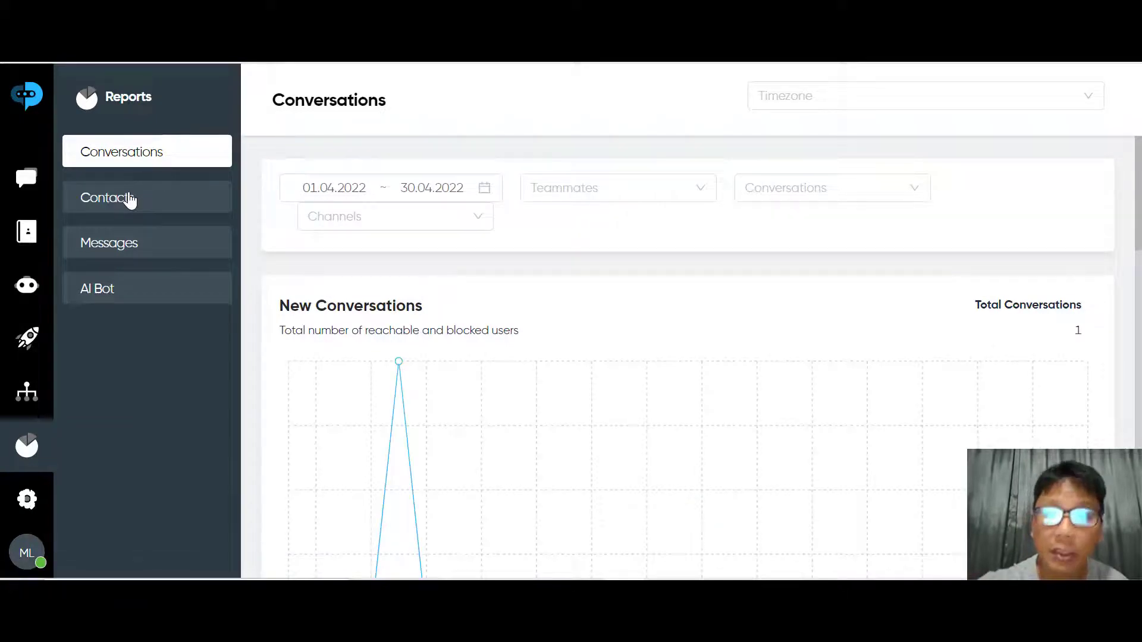
scroll(1032, 189, down, 3)
scroll(841, 380, up, 2)
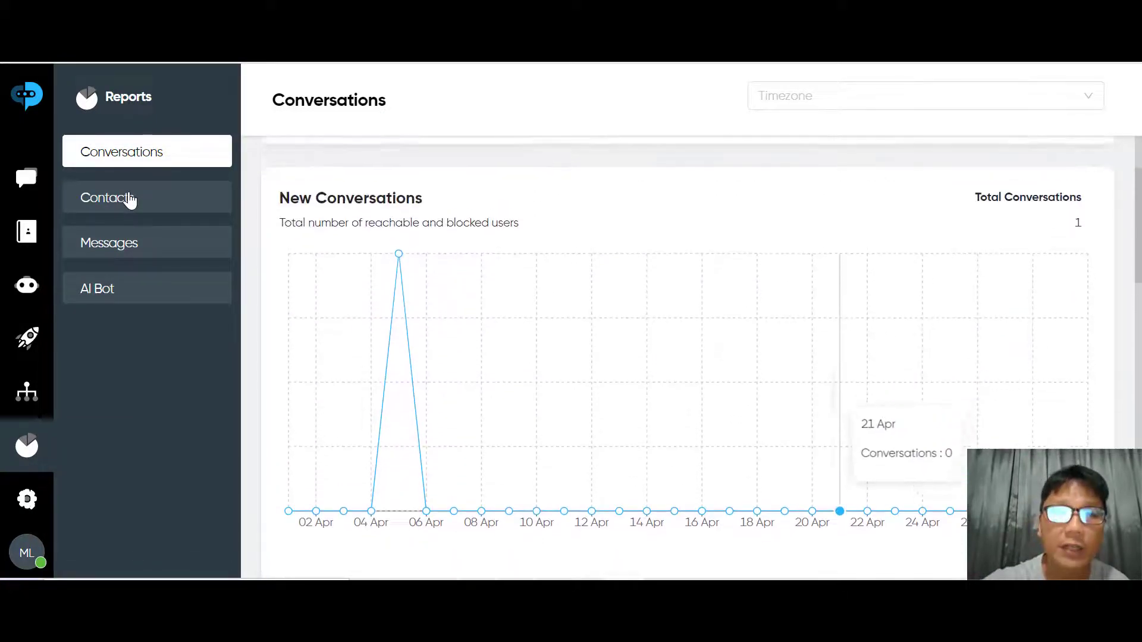
scroll(841, 380, down, 1)
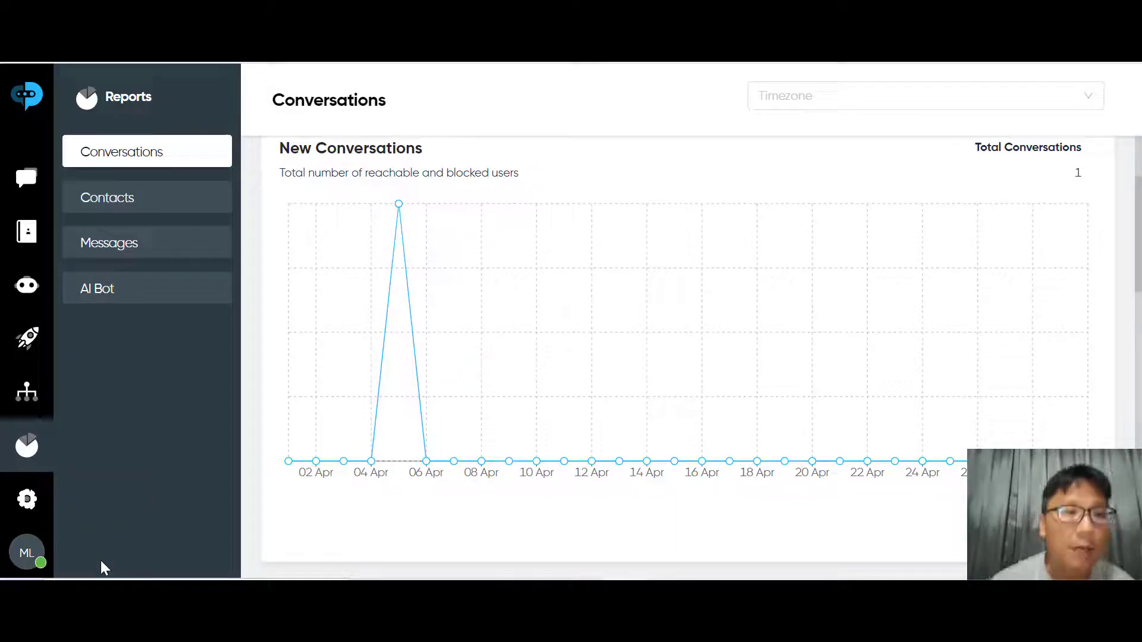
Browse the Integrations catalogue cards and open the WhatsApp integration
click(27, 410)
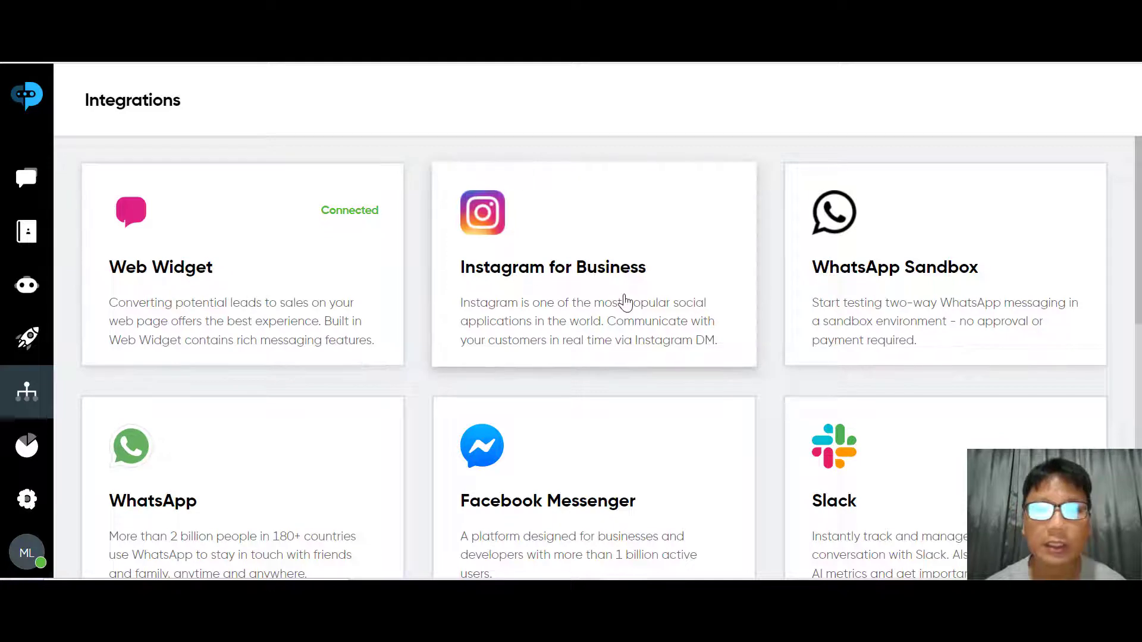
scroll(624, 302, down, 3)
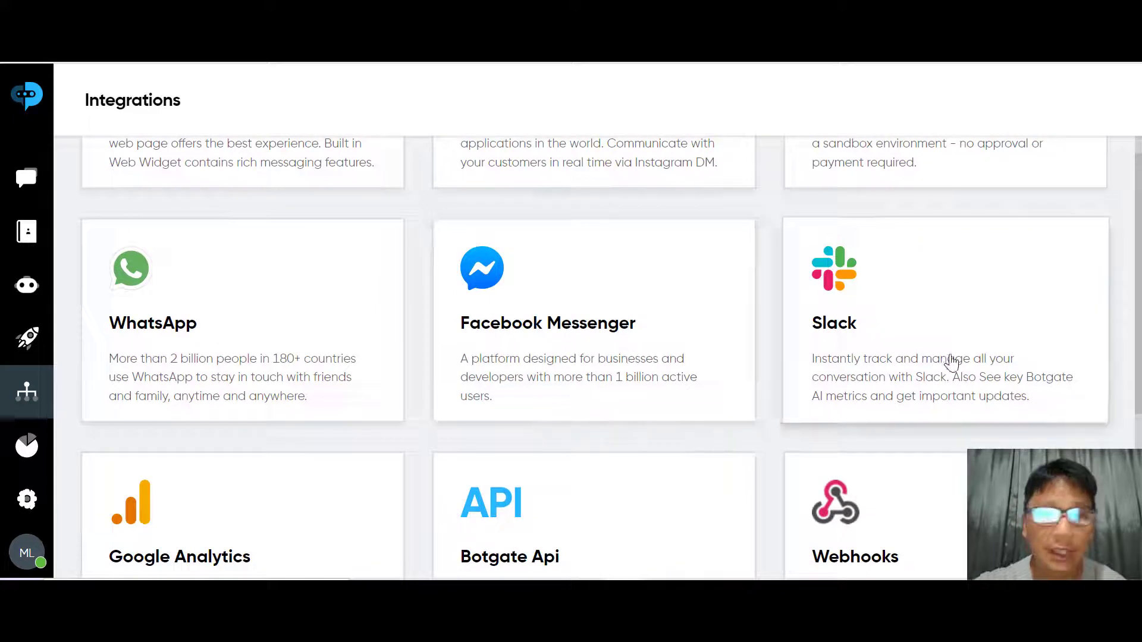
scroll(948, 361, down, 4)
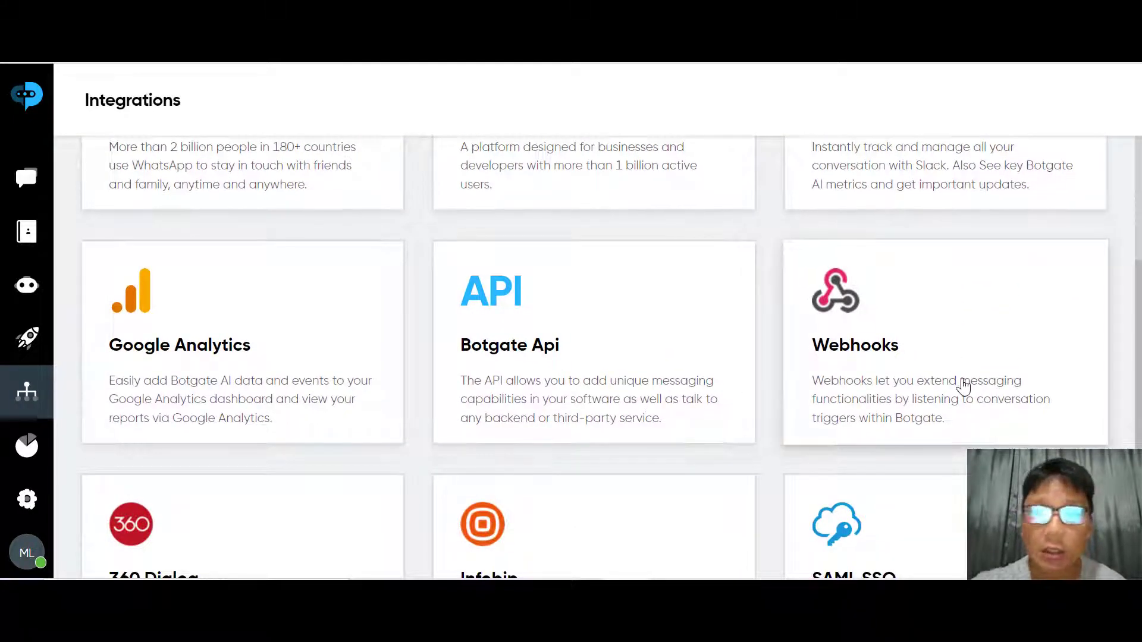
scroll(963, 388, down, 2)
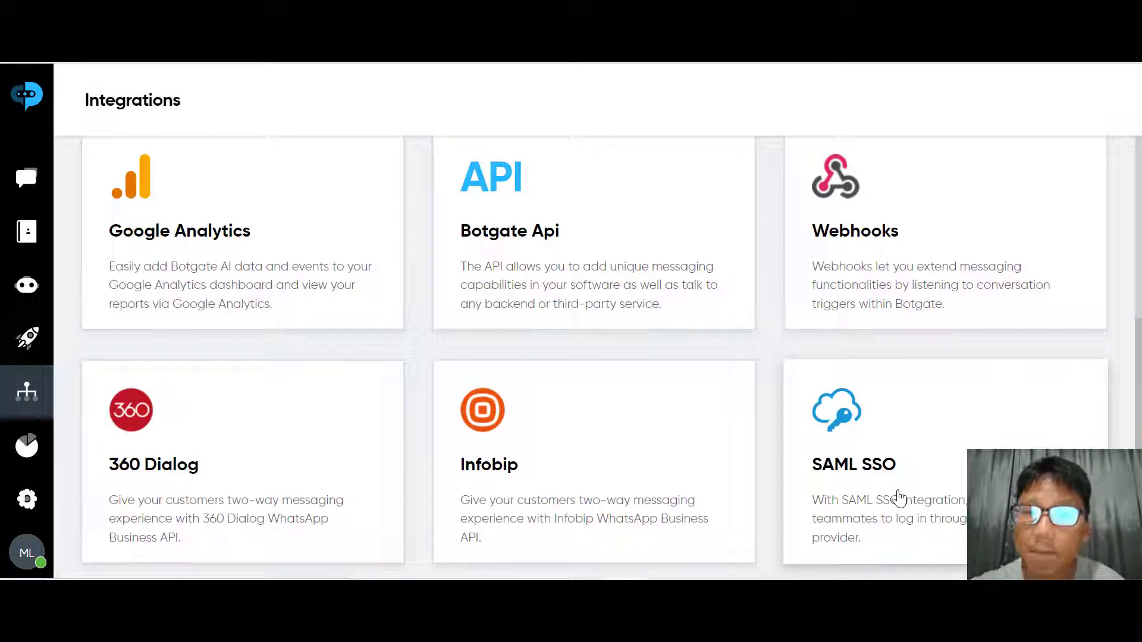
scroll(899, 497, up, 4)
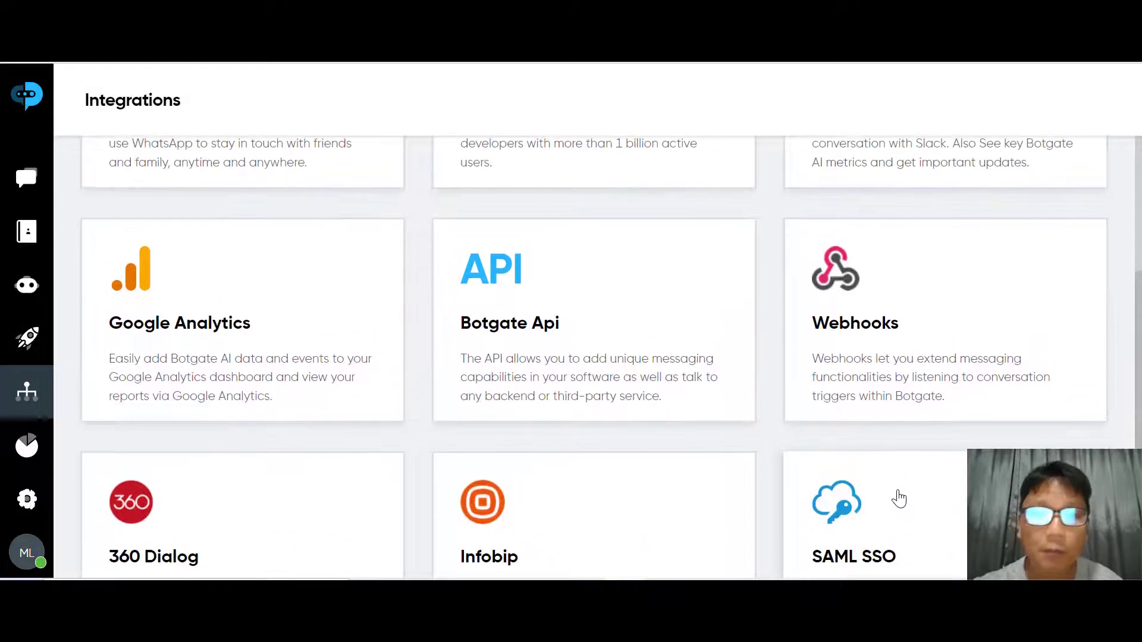
scroll(900, 497, up, 1)
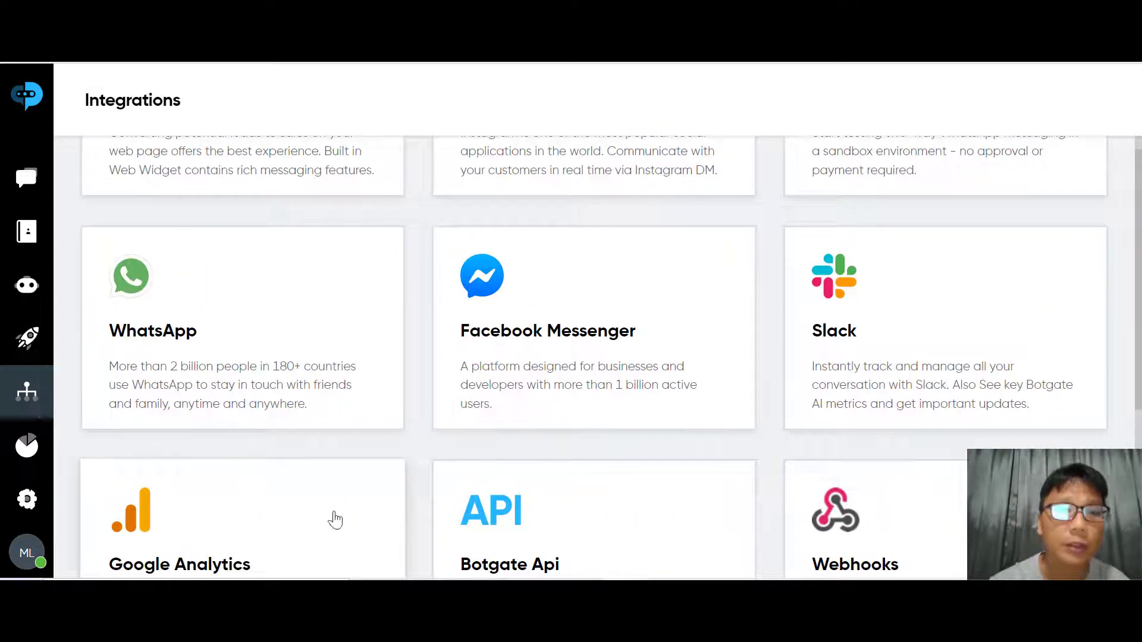
click(210, 394)
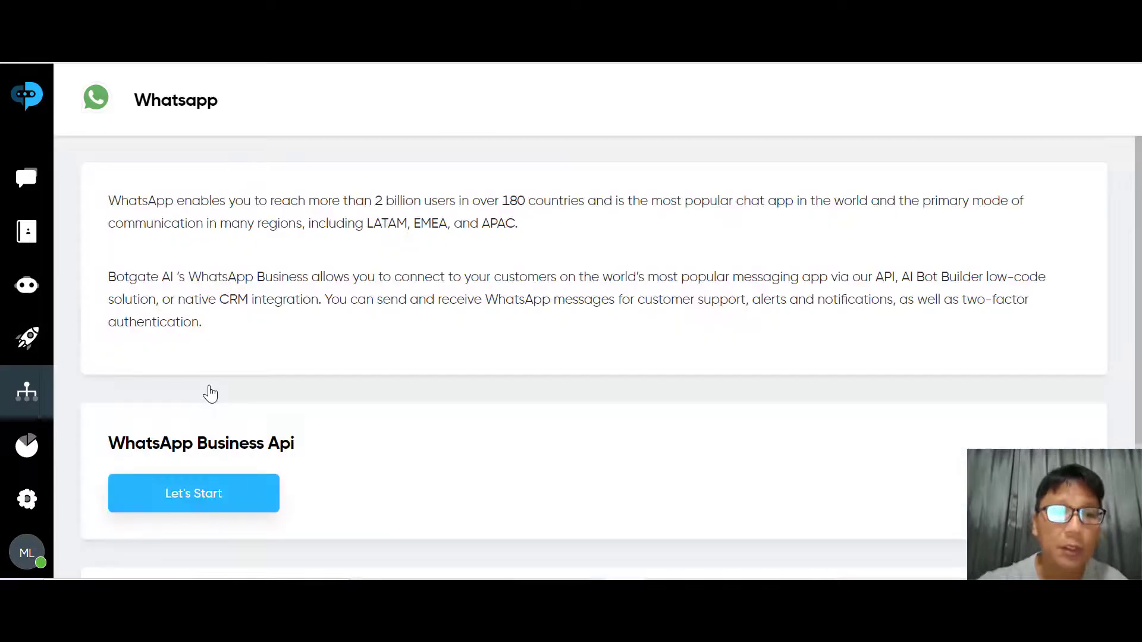
Scroll through the WhatsApp page covering 2 billion users, 180 countries and Business Api setup
scroll(210, 393, down, 3)
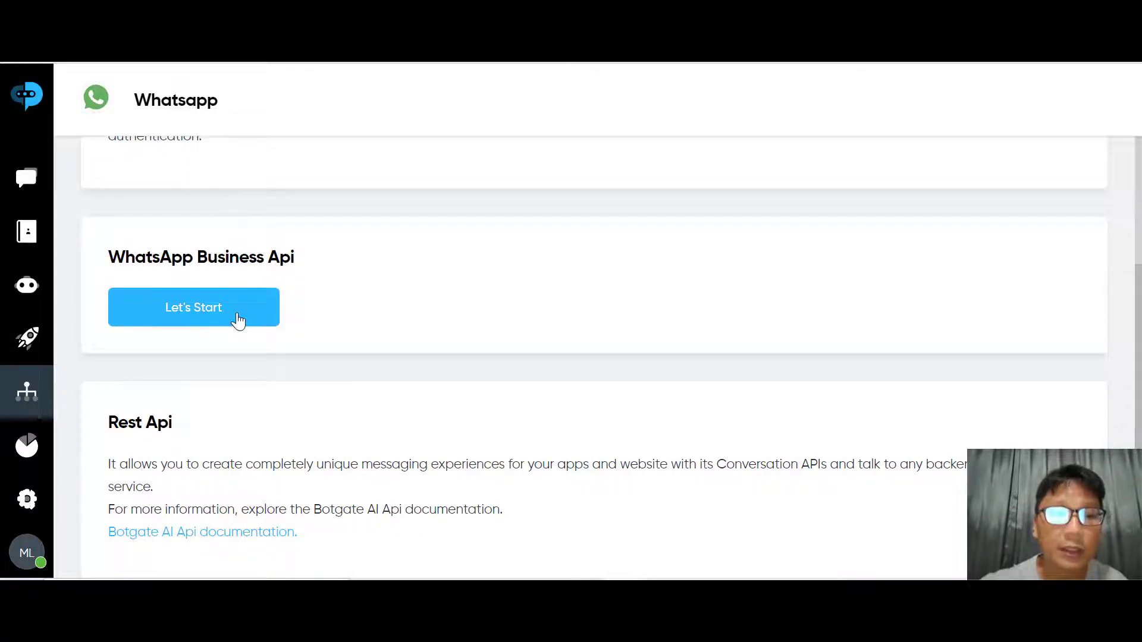
scroll(238, 321, down, 1)
scroll(237, 322, up, 3)
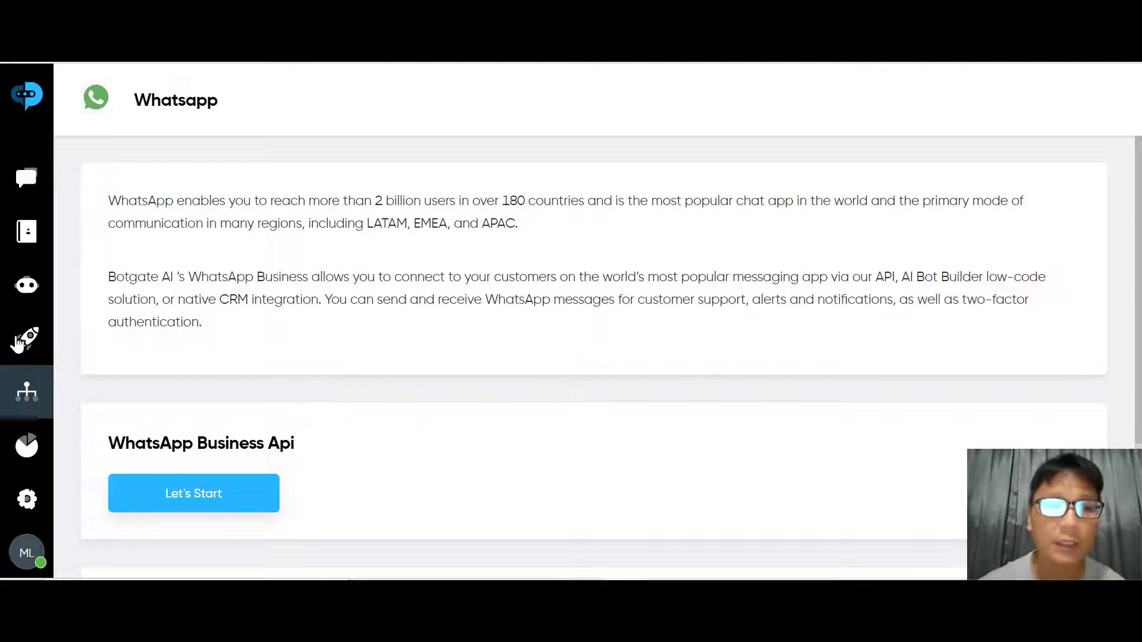
Go to the Bots list and scroll to the leads, qualify and chat templates
click(24, 340)
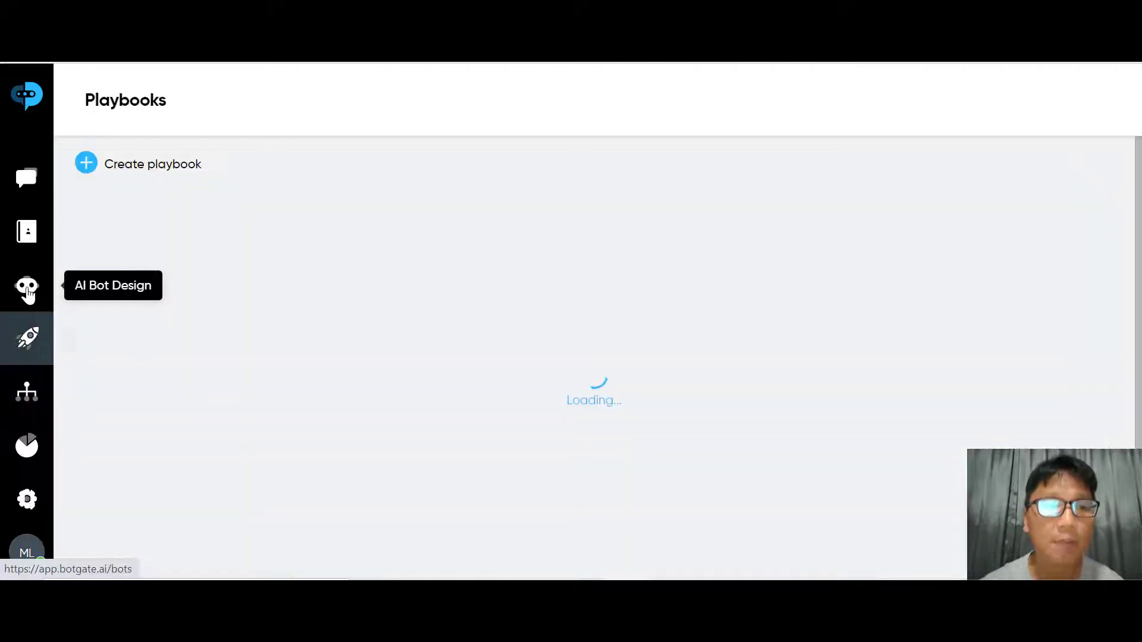
click(27, 289)
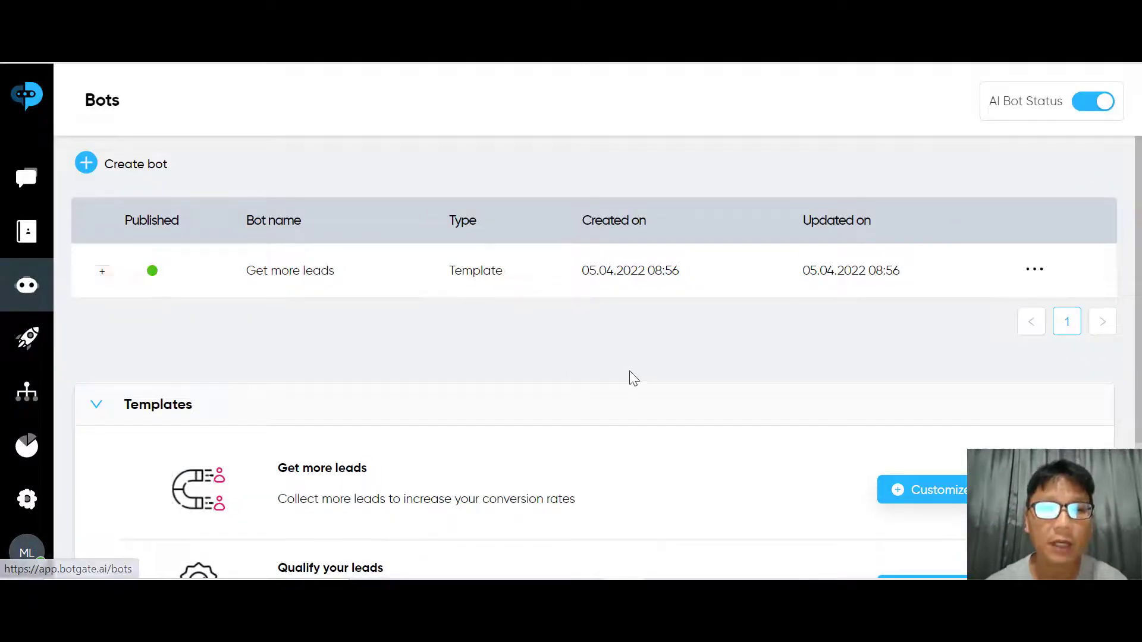
scroll(496, 337, down, 3)
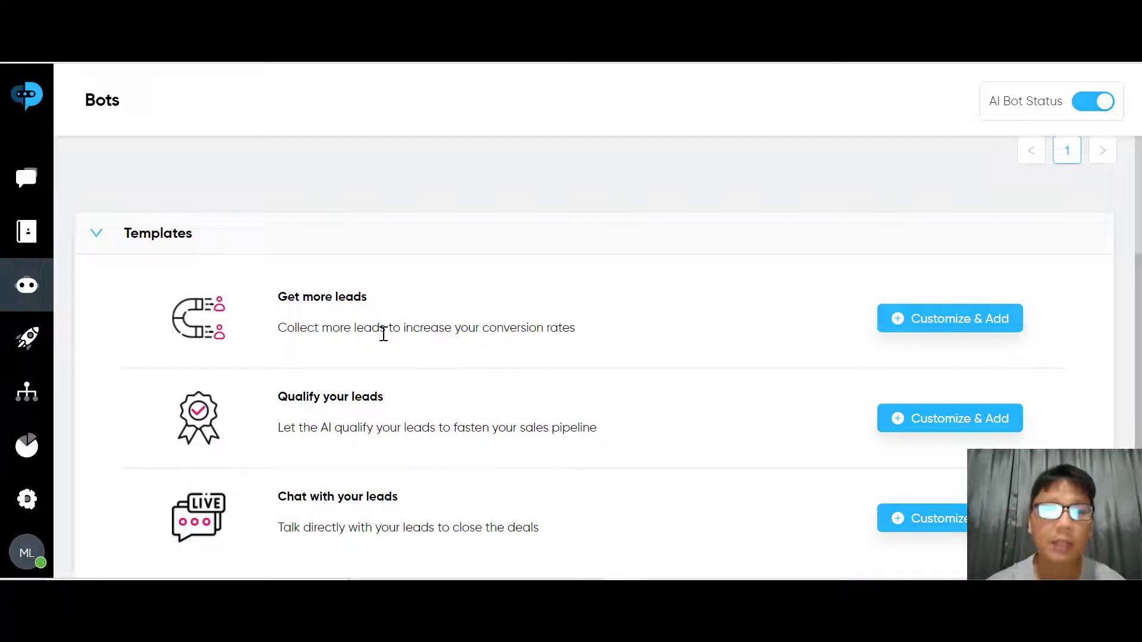
Create a bot from the Get more leads template and survey its flow canvas
click(958, 318)
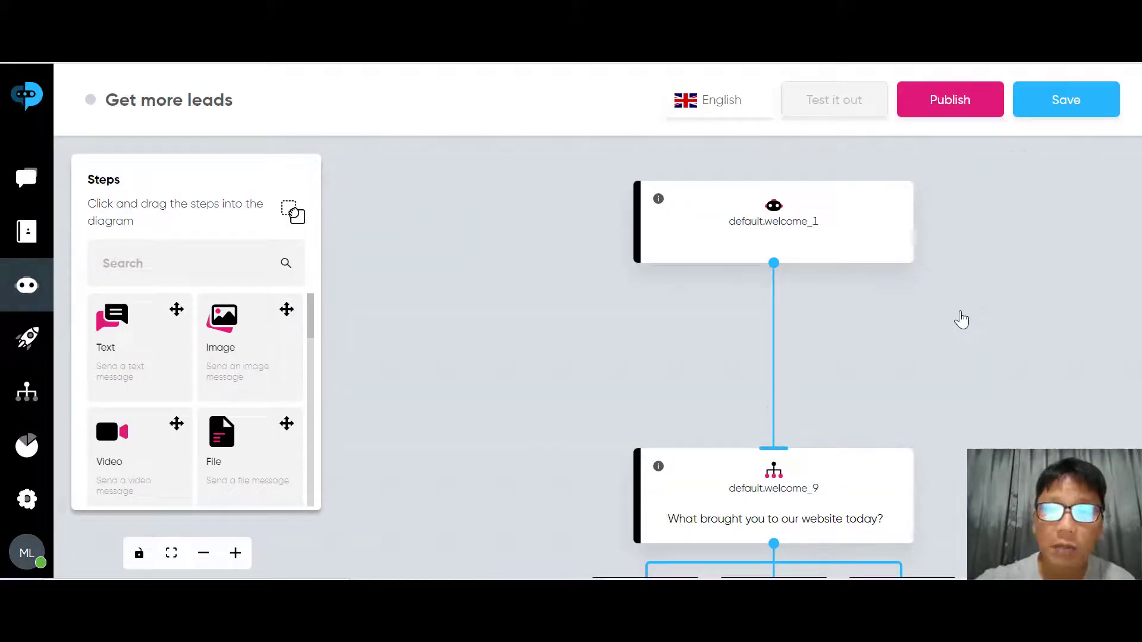
scroll(961, 320, down, 3)
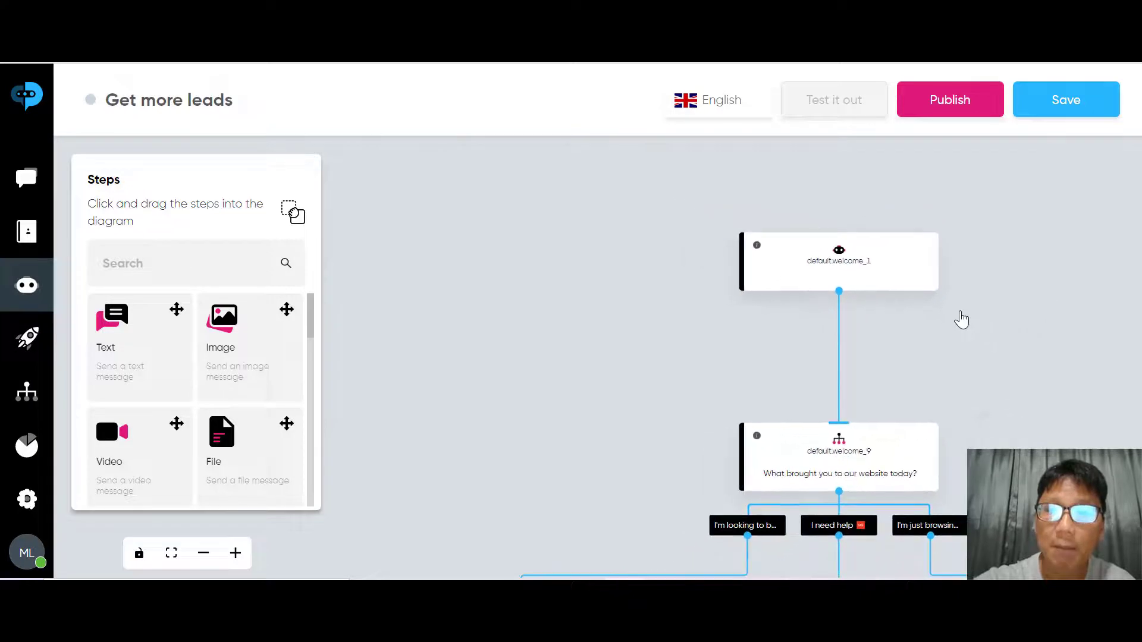
scroll(961, 319, down, 3)
scroll(961, 320, down, 3)
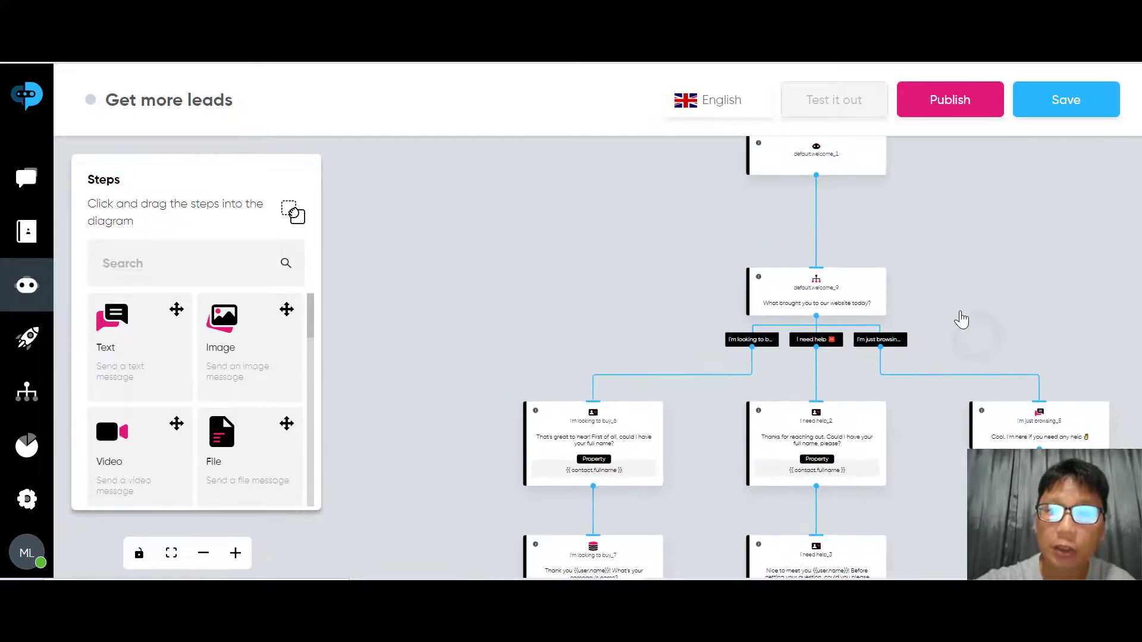
scroll(962, 319, down, 3)
scroll(962, 320, down, 10)
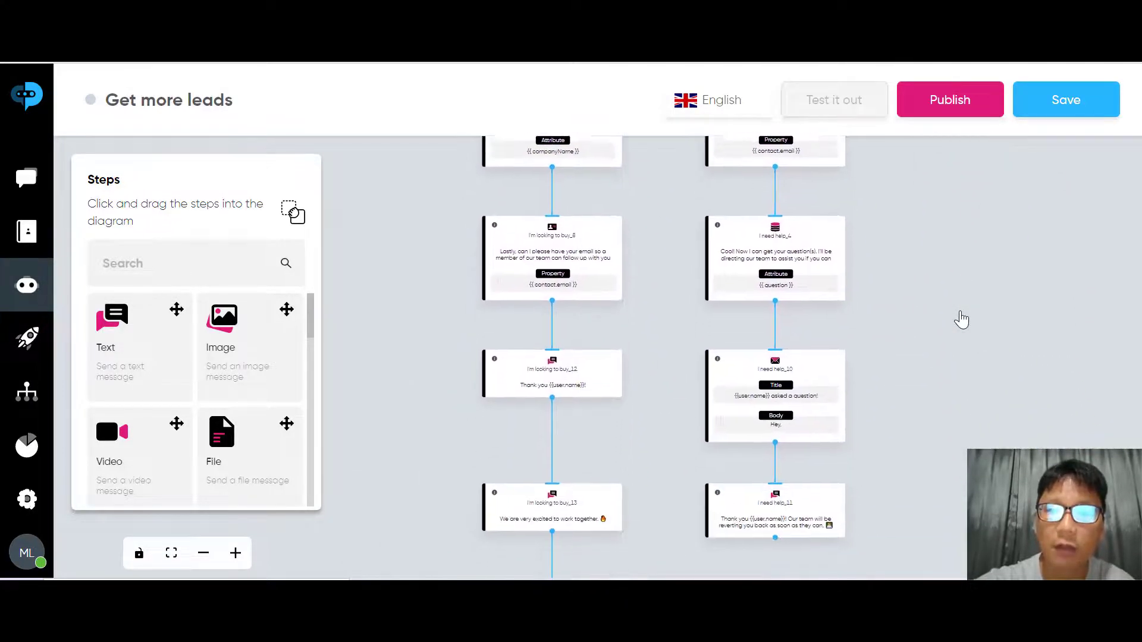
scroll(961, 319, up, 5)
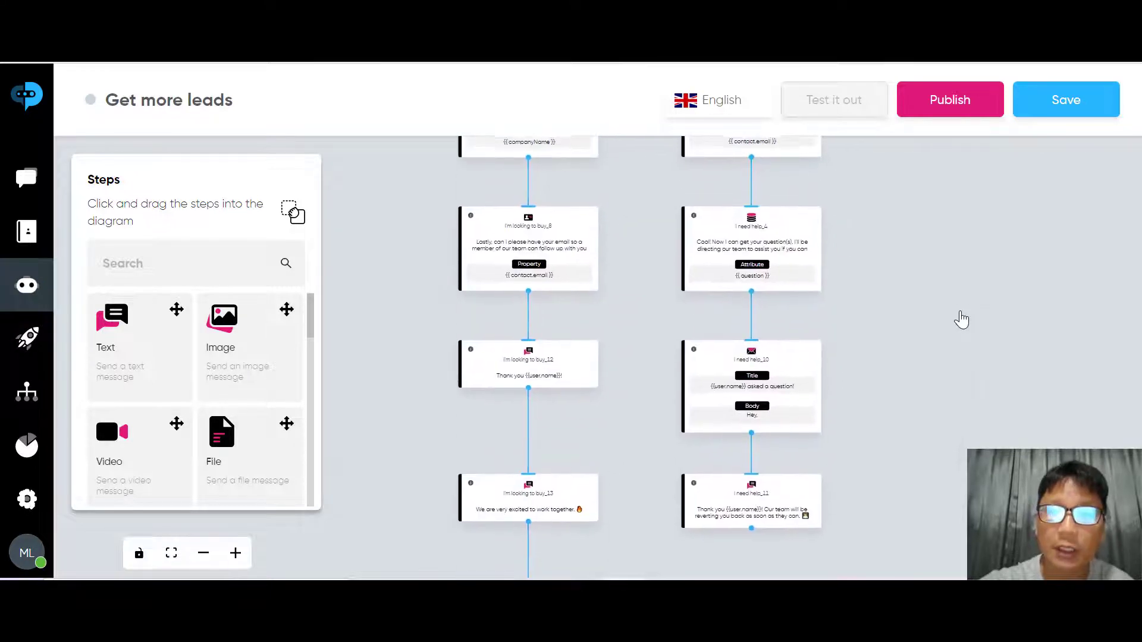
scroll(961, 320, up, 12)
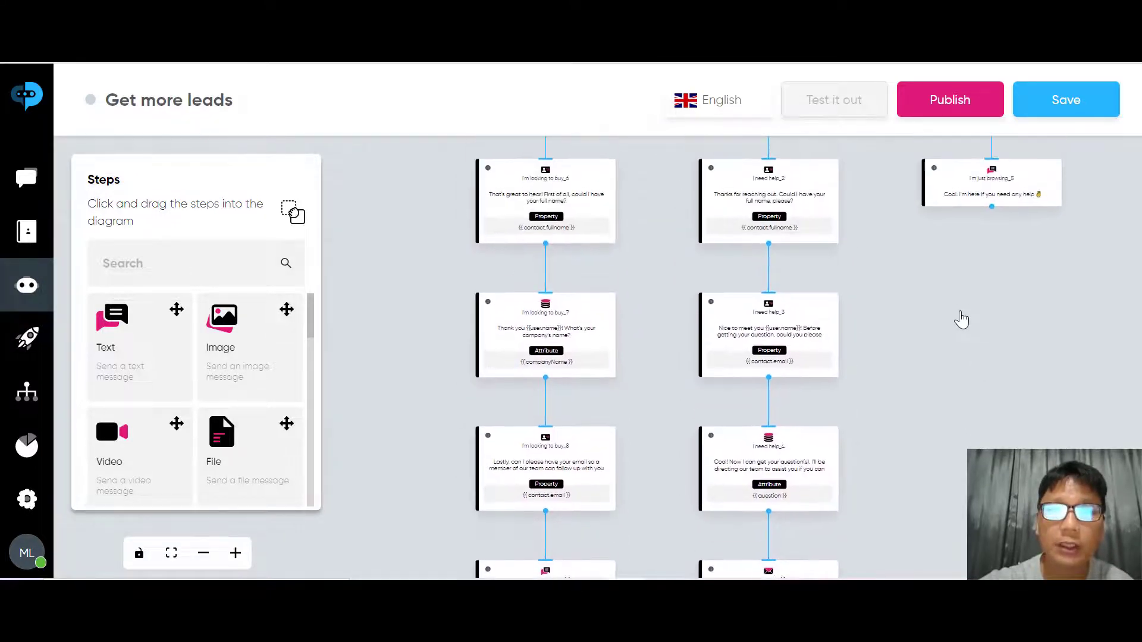
scroll(961, 320, up, 5)
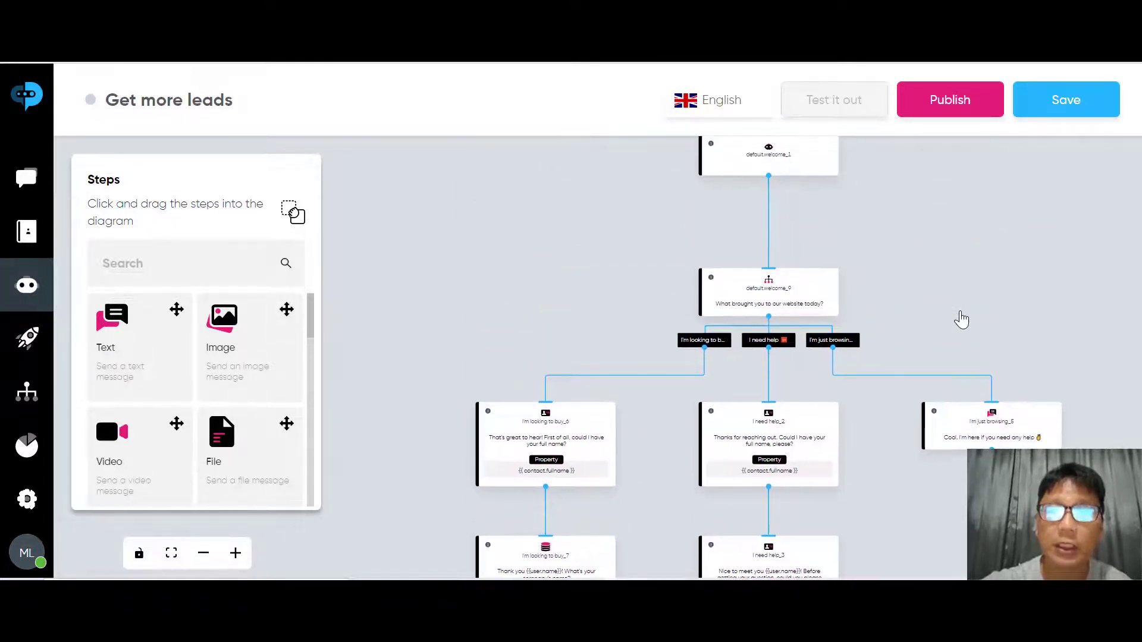
scroll(961, 320, down, 1)
scroll(961, 320, left, 1)
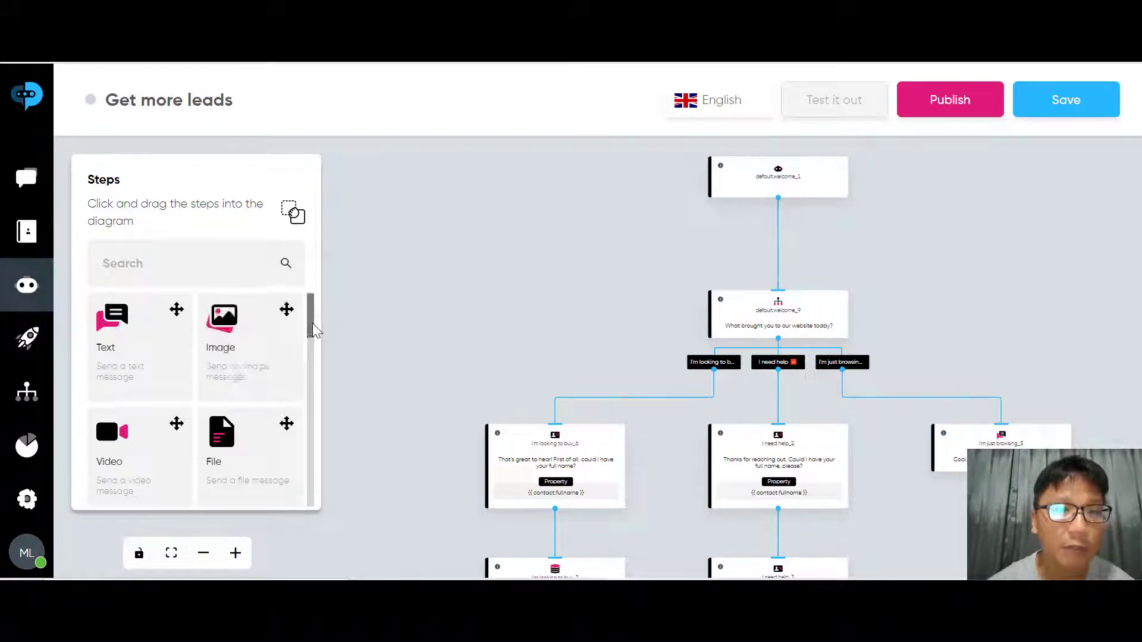
Scroll the Steps panel down to the bottom to review all available step types
drag(313, 324, 144, 389)
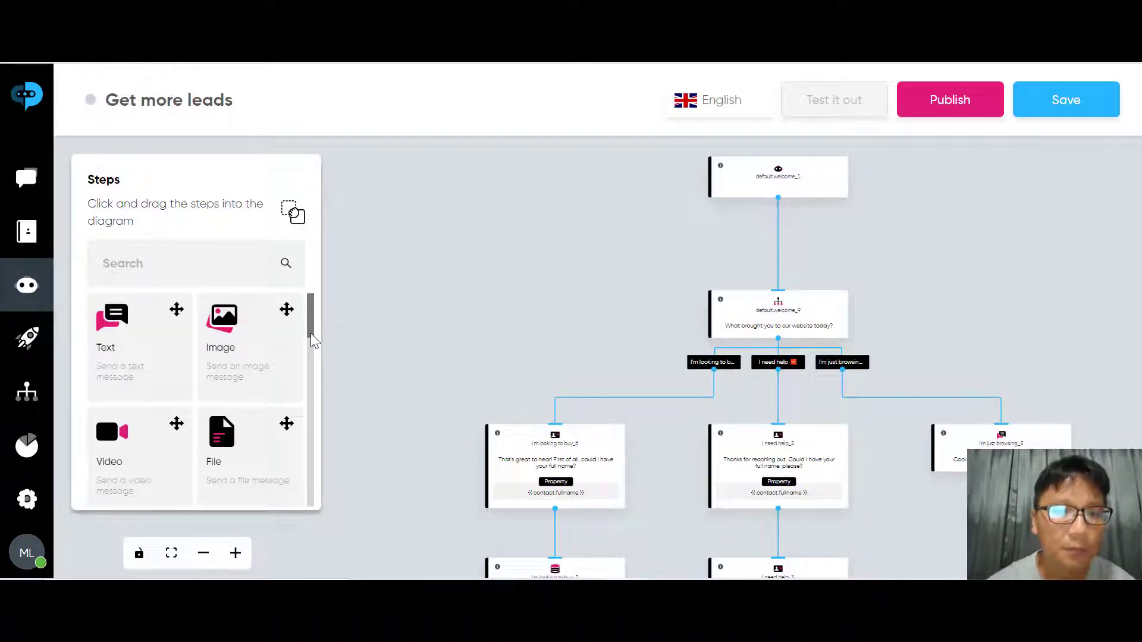
drag(313, 340, 313, 375)
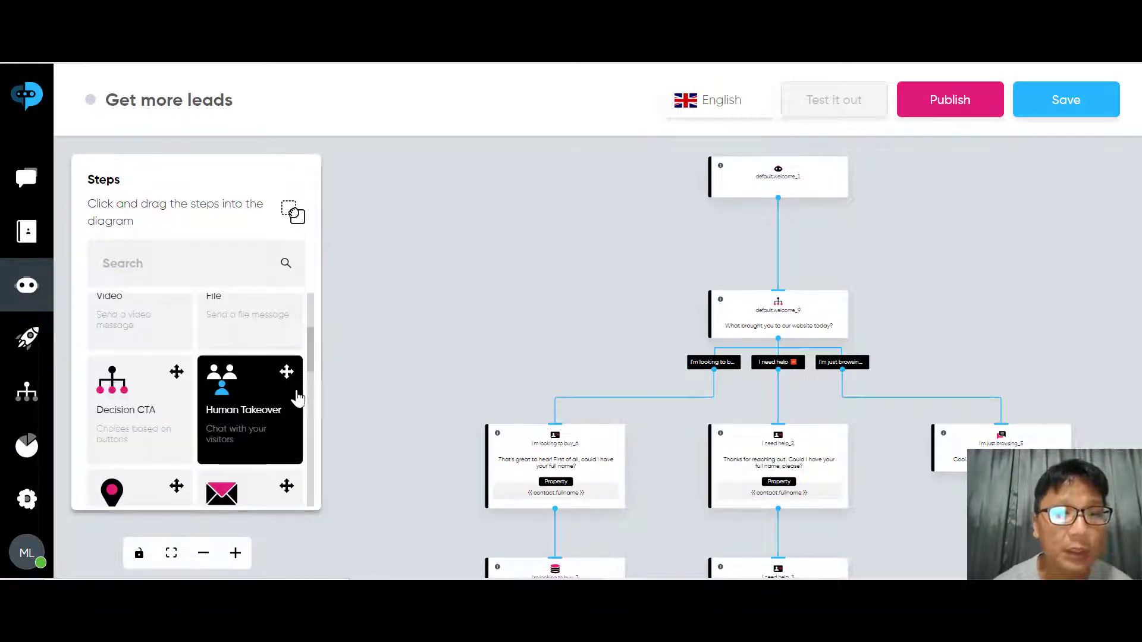
drag(312, 349, 314, 413)
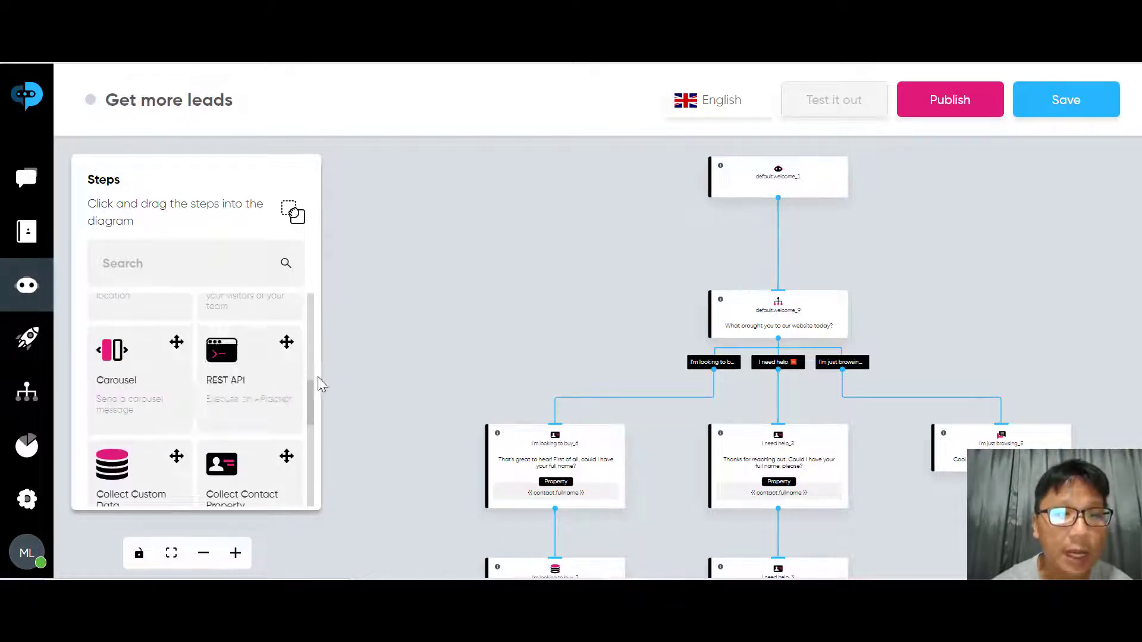
drag(311, 388, 309, 420)
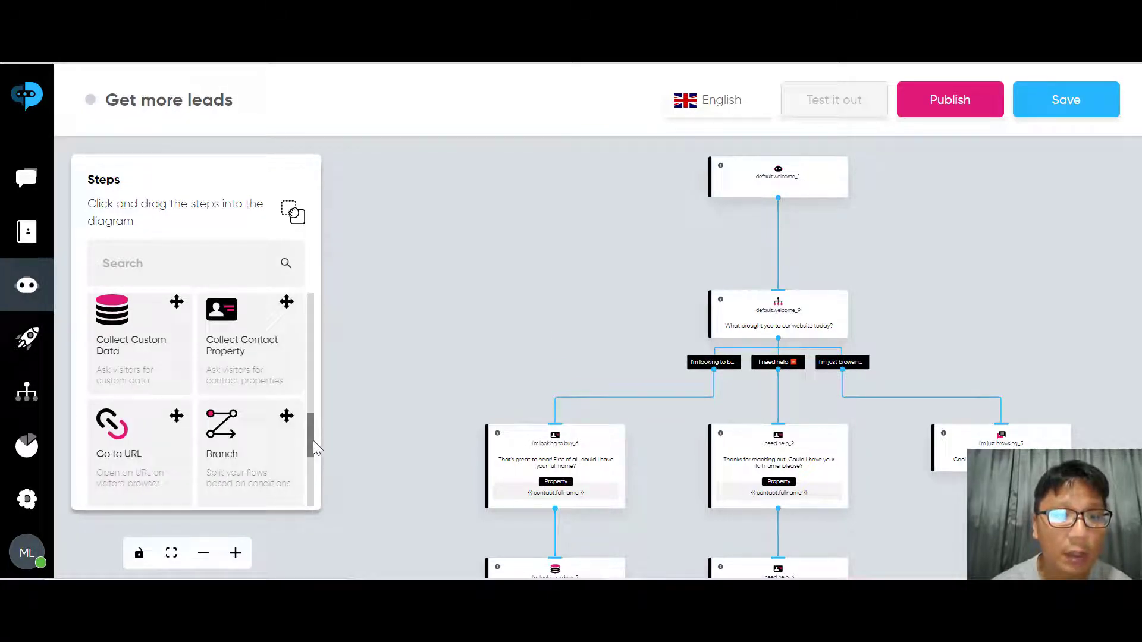
drag(313, 440, 314, 464)
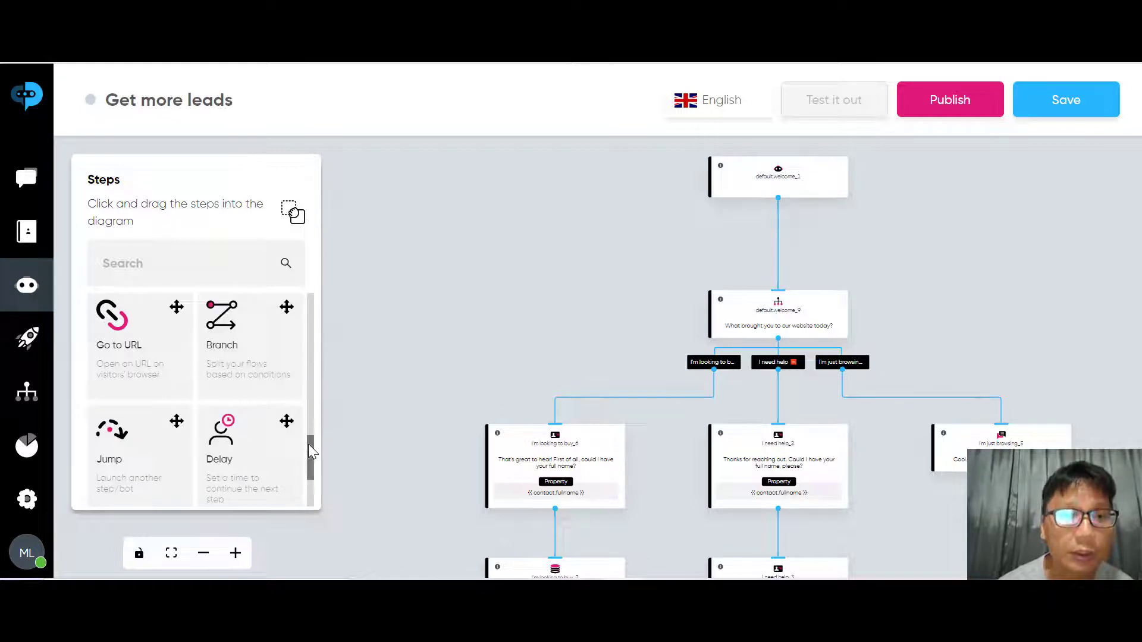
drag(308, 444, 310, 460)
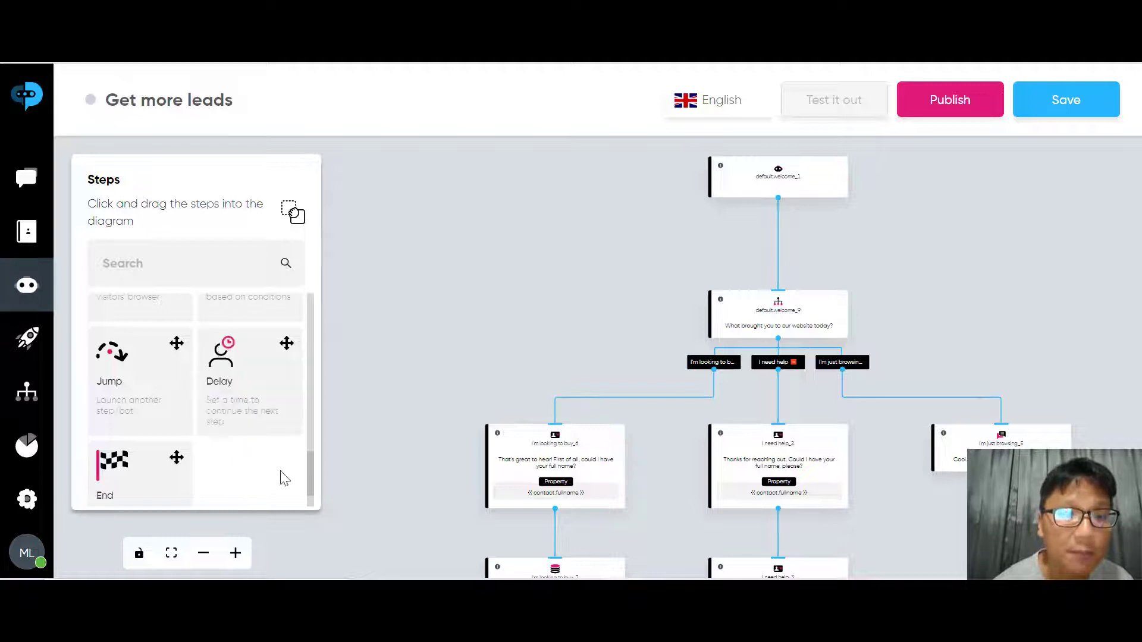
drag(309, 464, 310, 486)
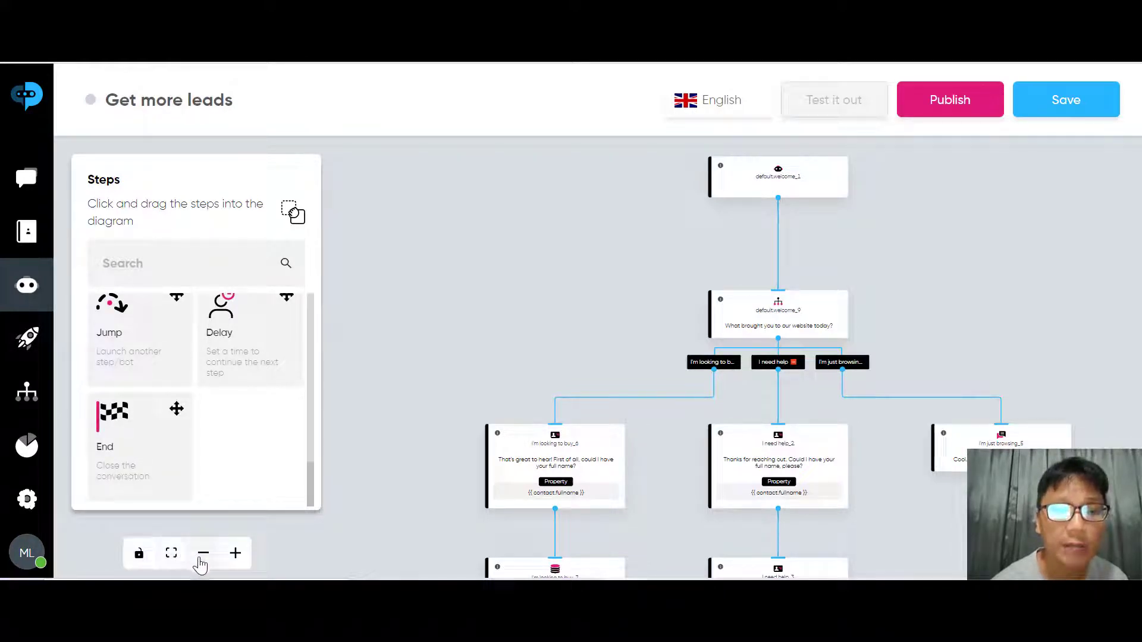
Zoom in on the welcome question and its three reply options with their first steps
click(235, 552)
click(236, 553)
click(235, 553)
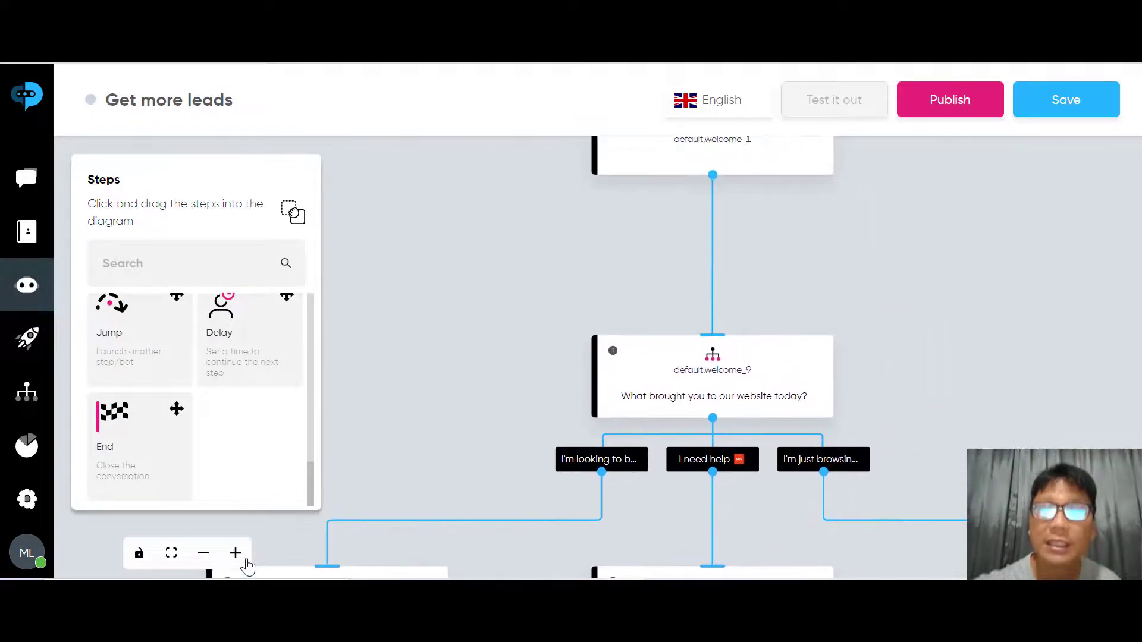
scroll(932, 367, down, 3)
drag(932, 368, 853, 396)
scroll(824, 284, up, 5)
mouse_move(824, 284)
mouse_down()
mouse_move(900, 278)
mouse_move(905, 114)
mouse_up()
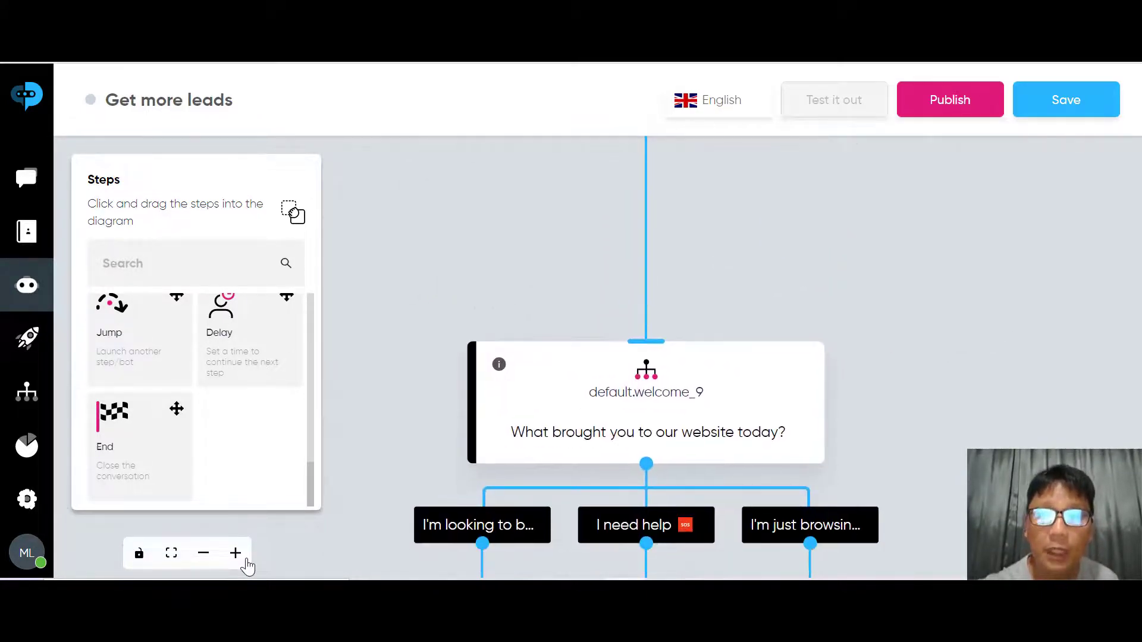
mouse_move(773, 387)
mouse_down()
mouse_move(810, 242)
mouse_move(805, 191)
mouse_up()
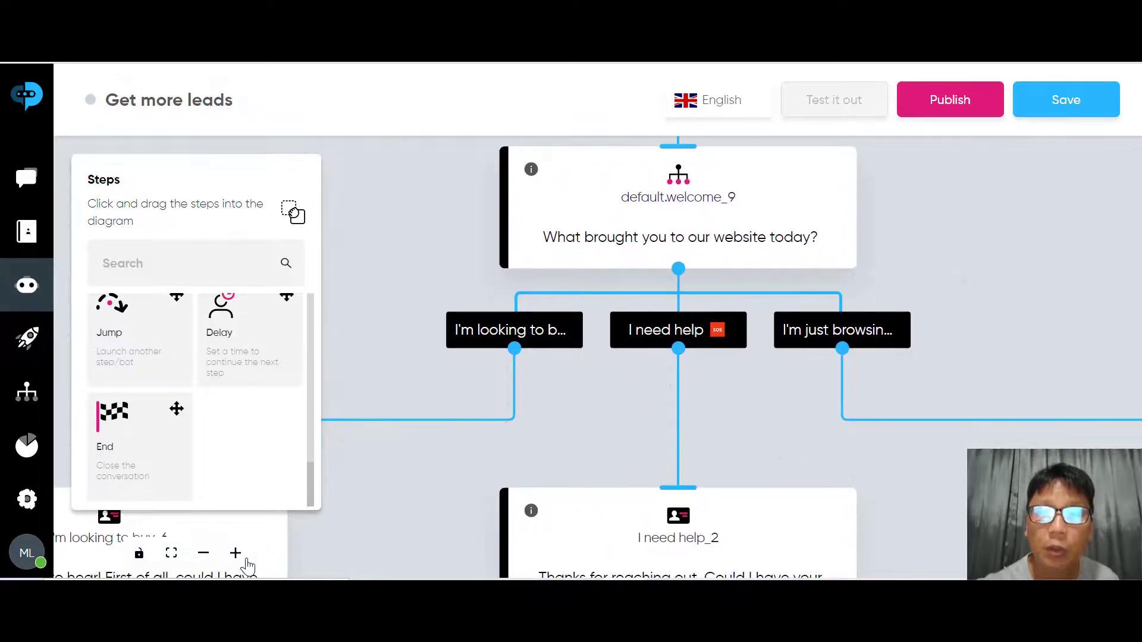
scroll(1017, 283, down, 3)
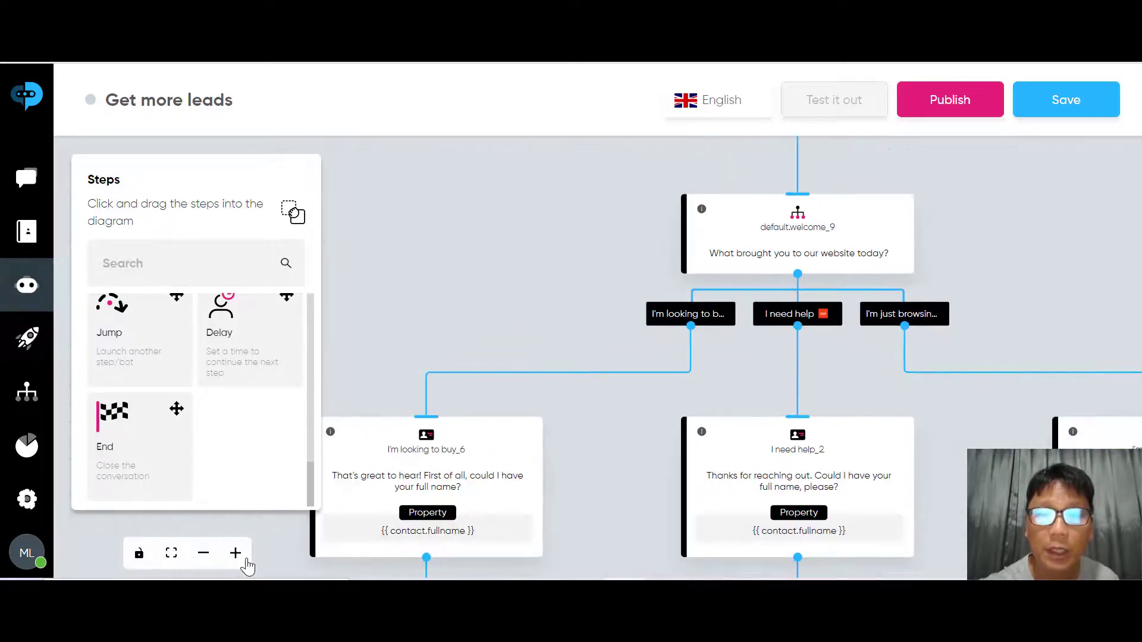
mouse_move(1011, 284)
mouse_down()
mouse_move(1072, 277)
mouse_move(1079, 116)
mouse_up()
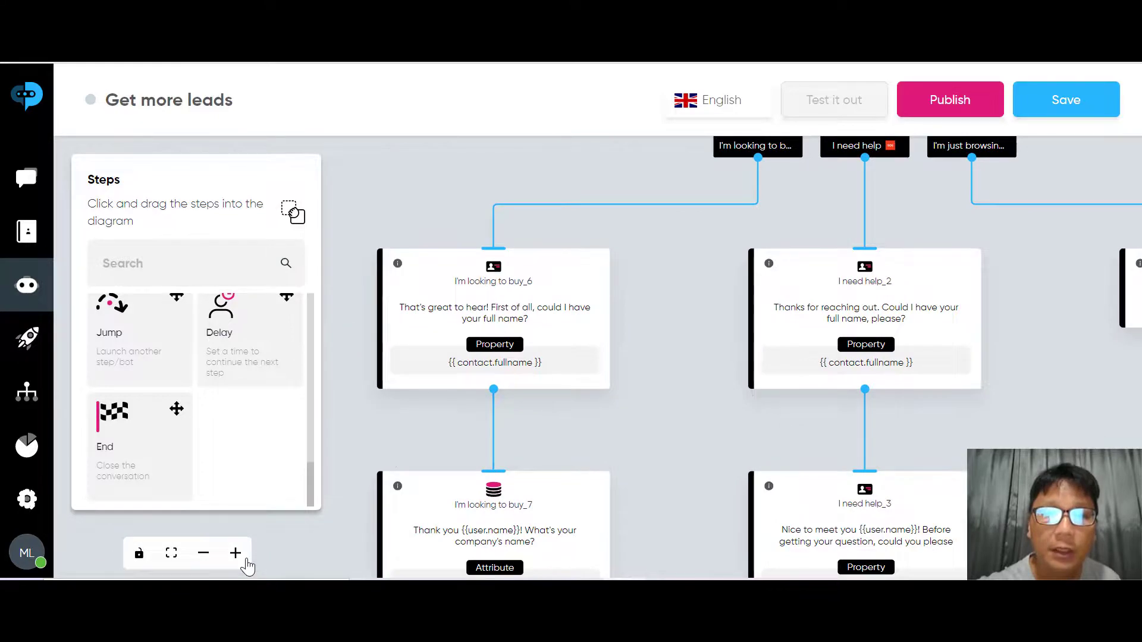
scroll(580, 331, up, 3)
scroll(580, 331, down, 3)
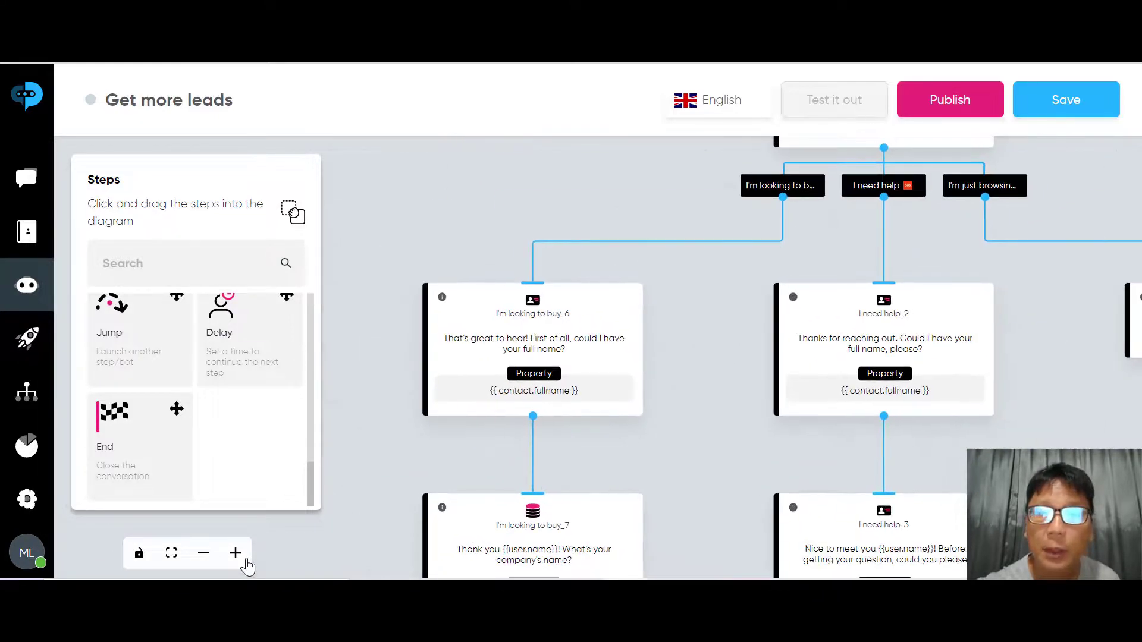
Follow the 'I'm looking to buy' branch from buy_6 through the email question to buy_13
drag(707, 333, 652, 400)
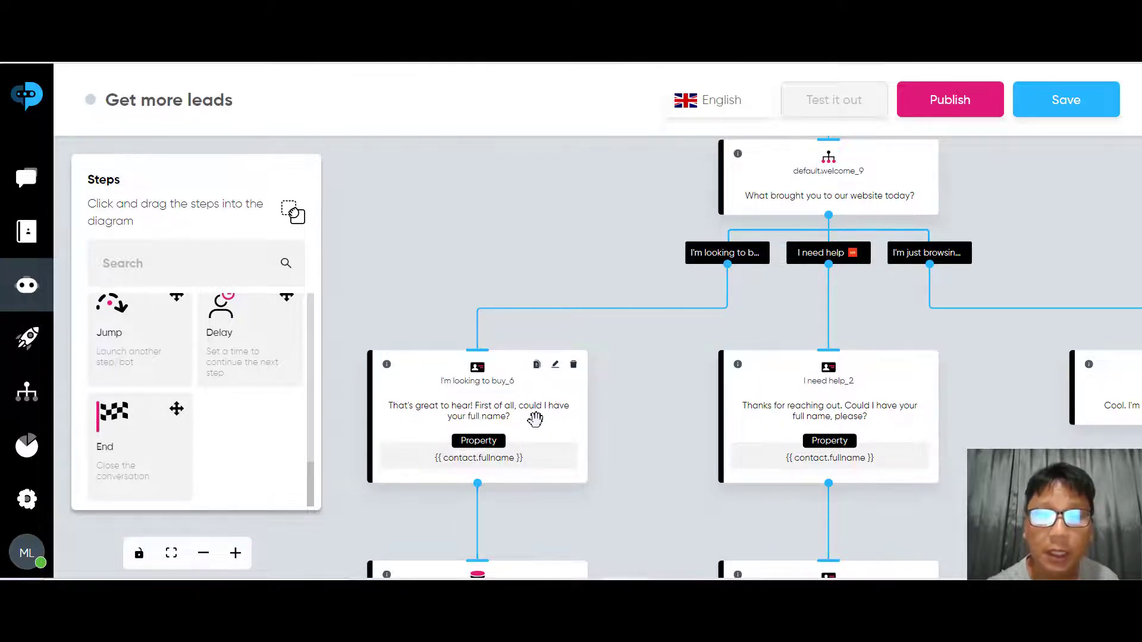
mouse_move(536, 419)
mouse_down()
mouse_move(582, 331)
mouse_move(715, 325)
mouse_move(537, 420)
mouse_move(550, 231)
mouse_up()
scroll(631, 328, up, 4)
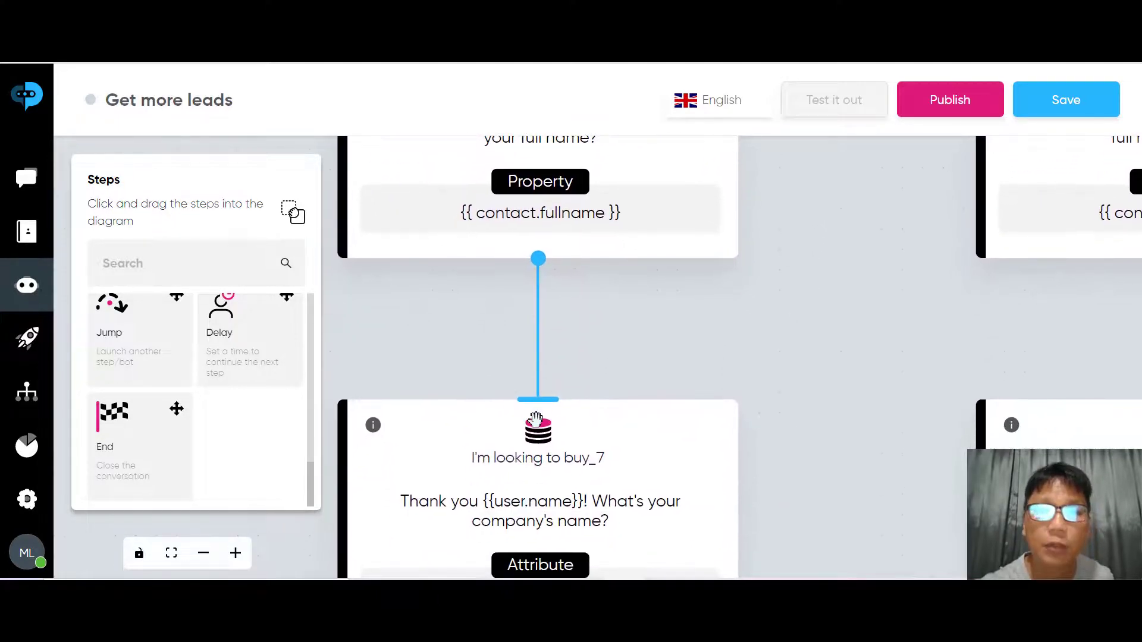
mouse_move(535, 419)
mouse_down()
mouse_move(548, 358)
mouse_move(529, 240)
mouse_up()
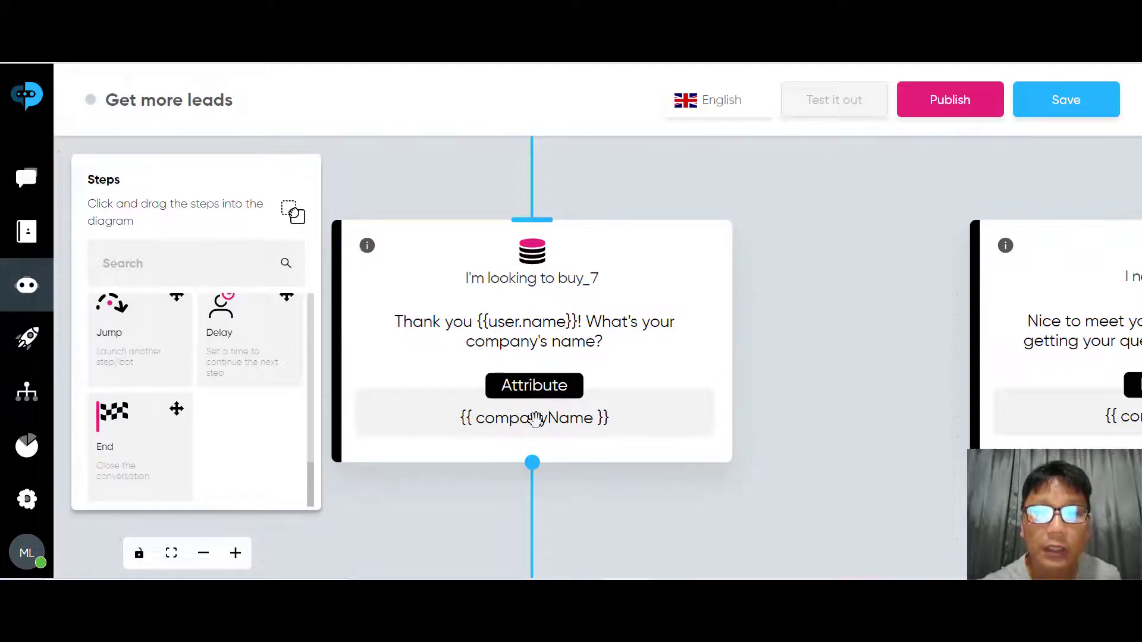
mouse_move(535, 420)
mouse_down()
mouse_move(550, 236)
mouse_move(536, 338)
mouse_move(538, 237)
mouse_up()
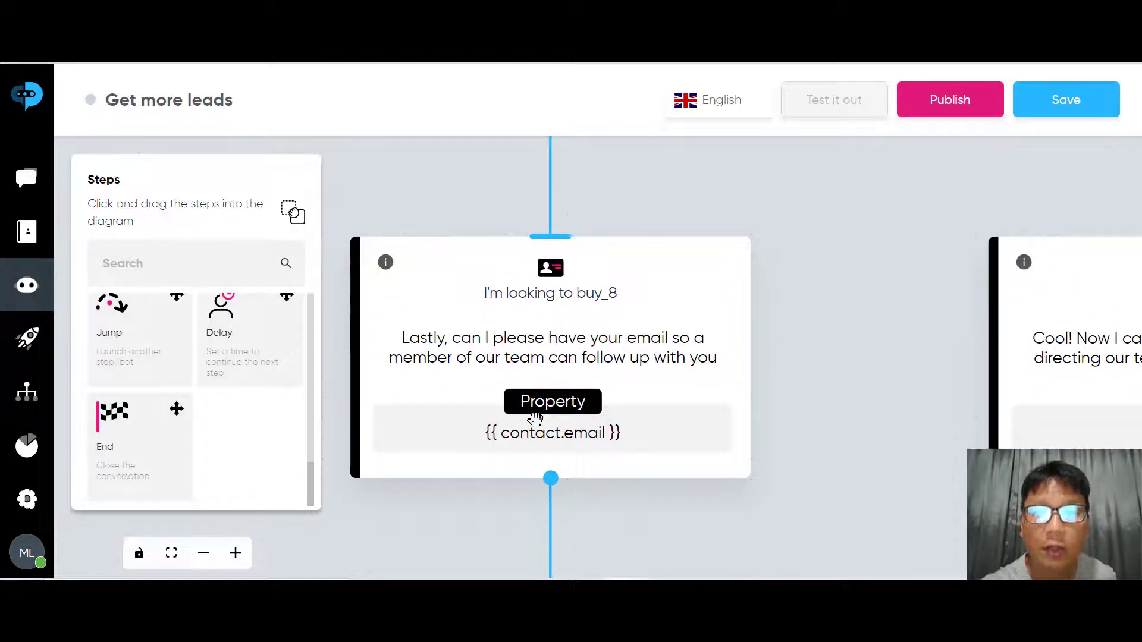
drag(535, 419, 533, 349)
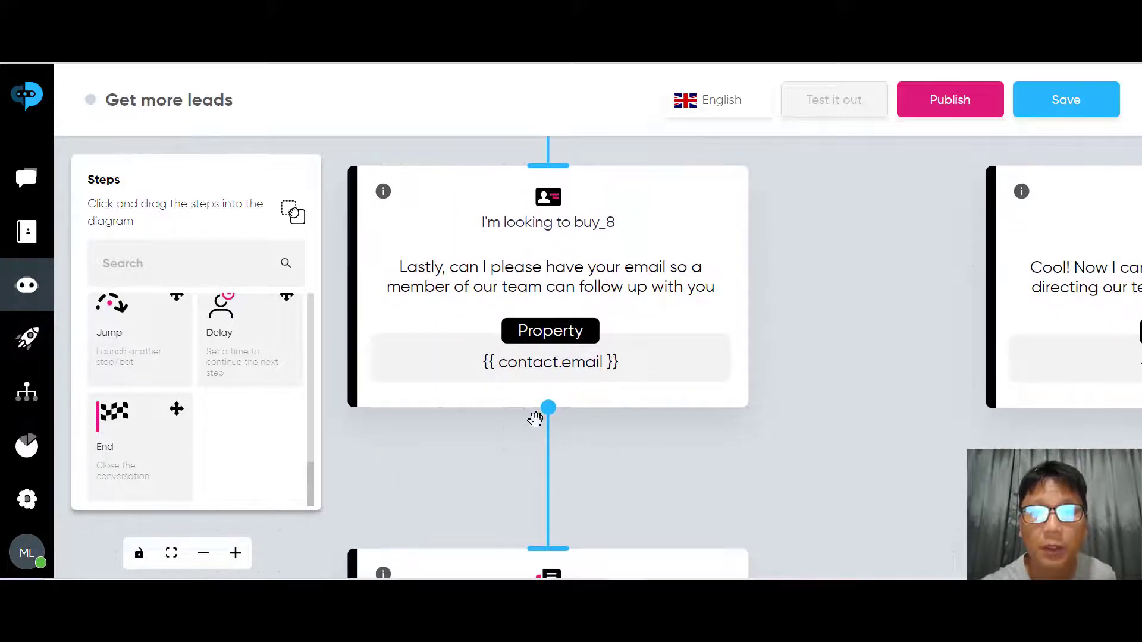
drag(535, 419, 549, 178)
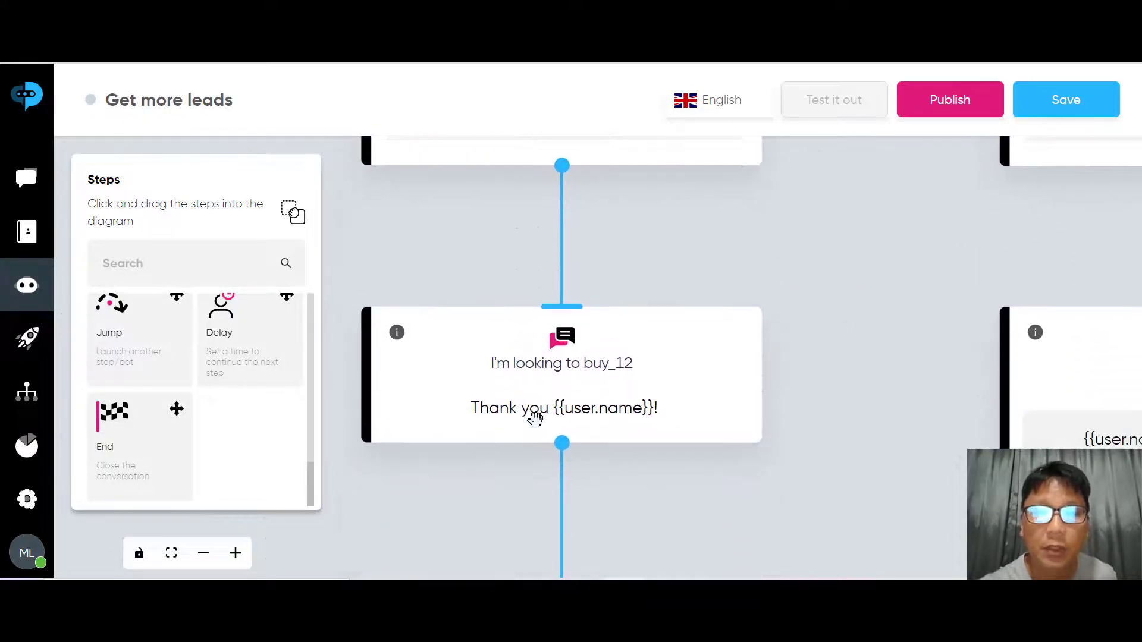
drag(535, 419, 537, 354)
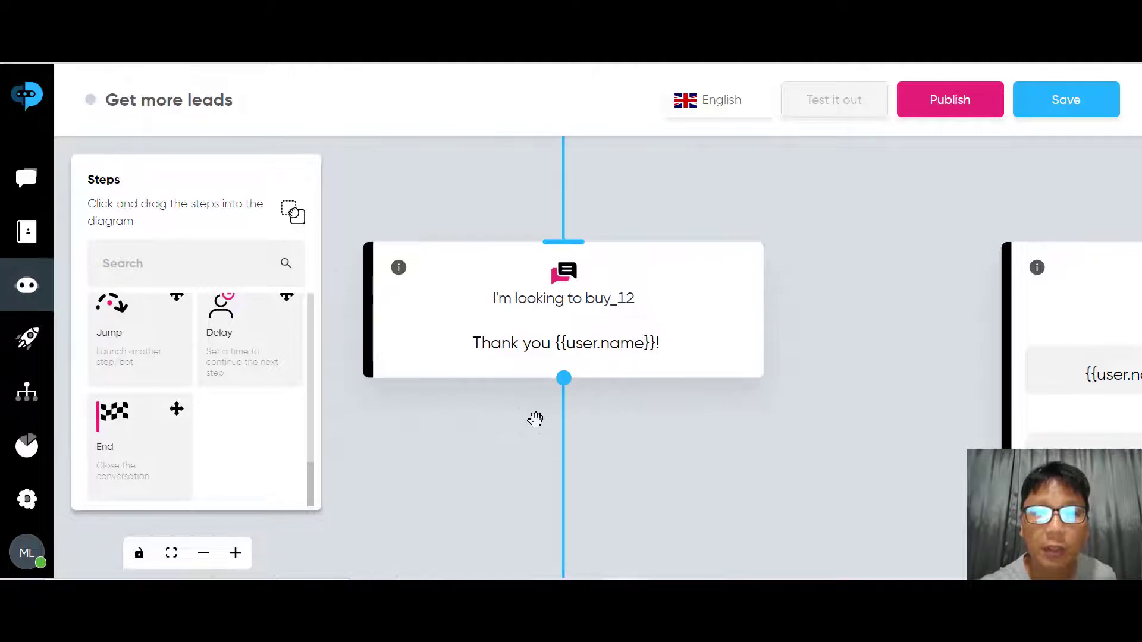
drag(536, 419, 544, 182)
drag(535, 419, 539, 292)
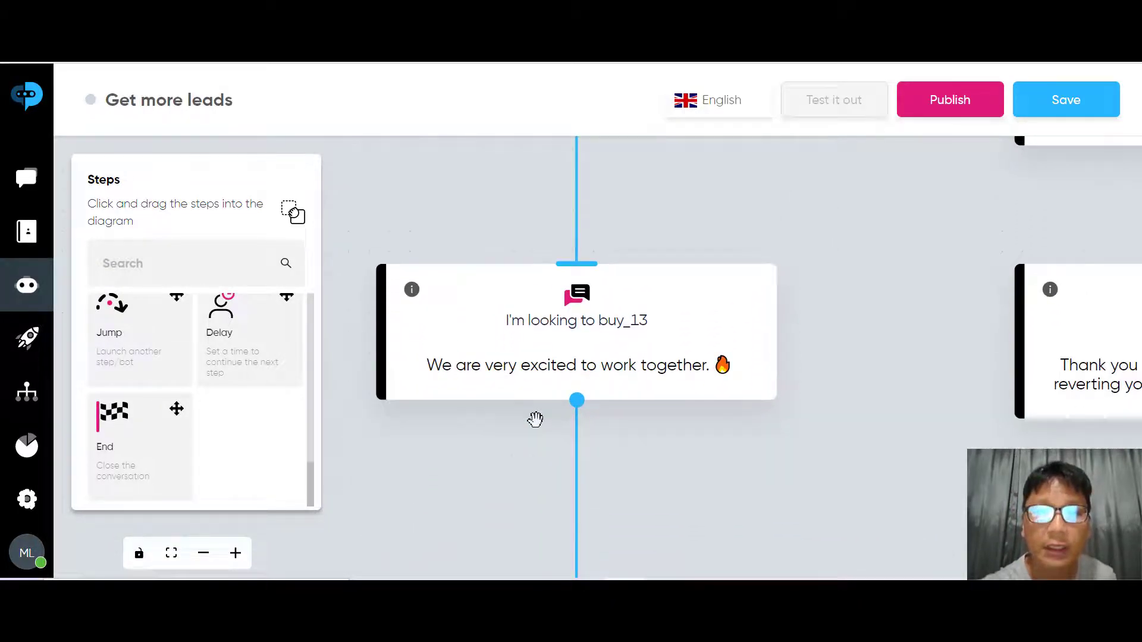
Zoom out past buy_14 and return to the welcome question node
scroll(535, 419, down, 6)
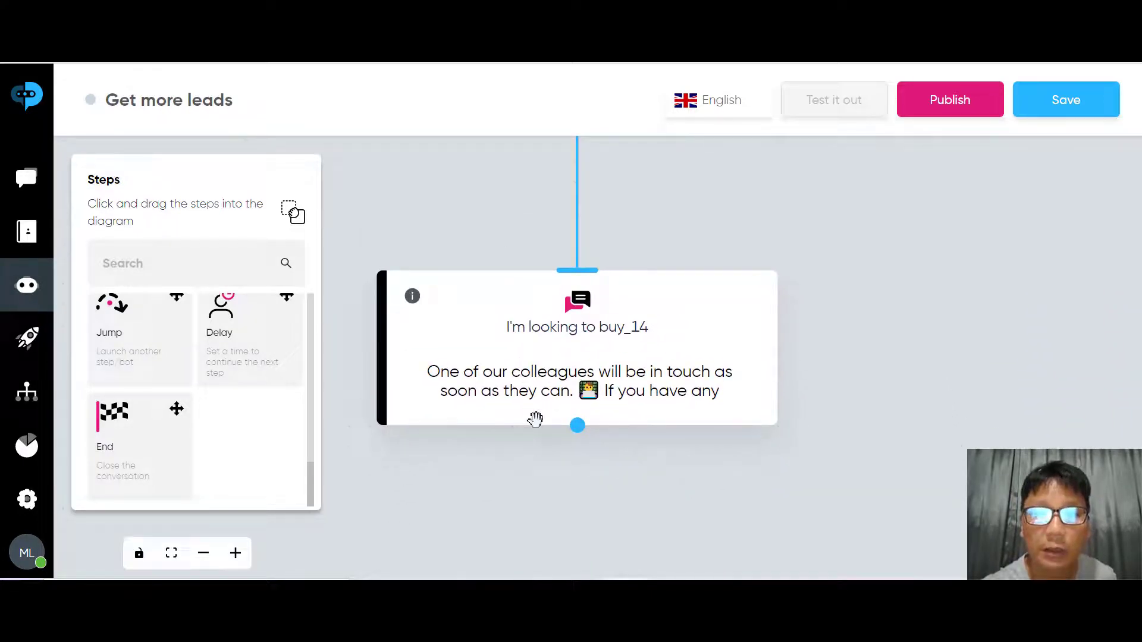
scroll(535, 420, down, 3)
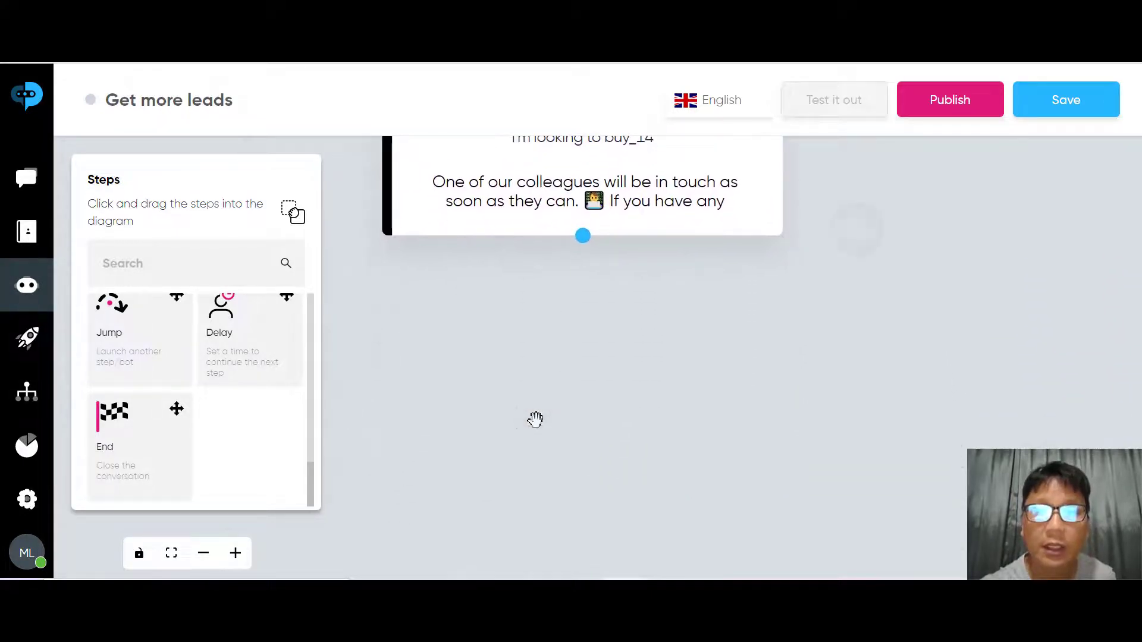
scroll(535, 420, down, 3)
scroll(535, 419, up, 3)
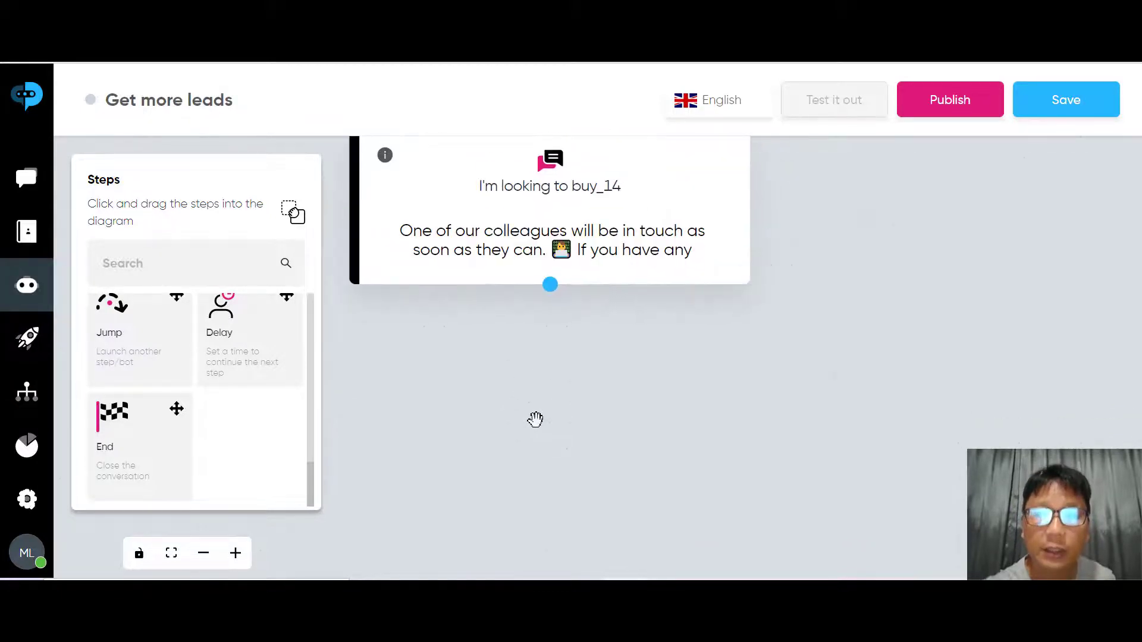
scroll(535, 420, down, 5)
scroll(536, 419, up, 10)
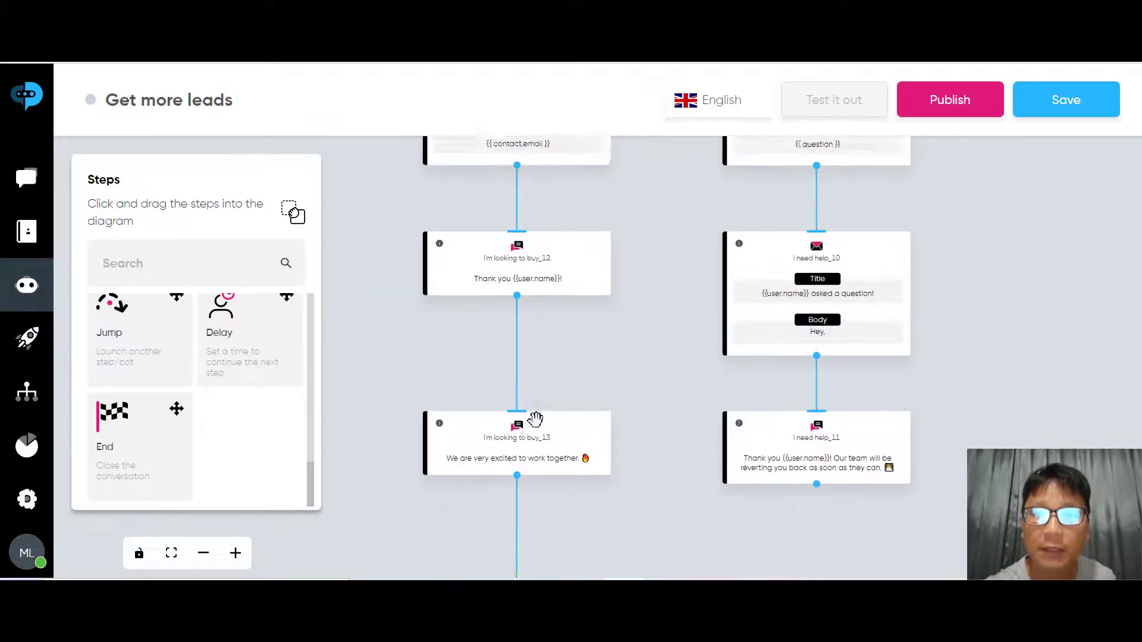
scroll(535, 419, up, 10)
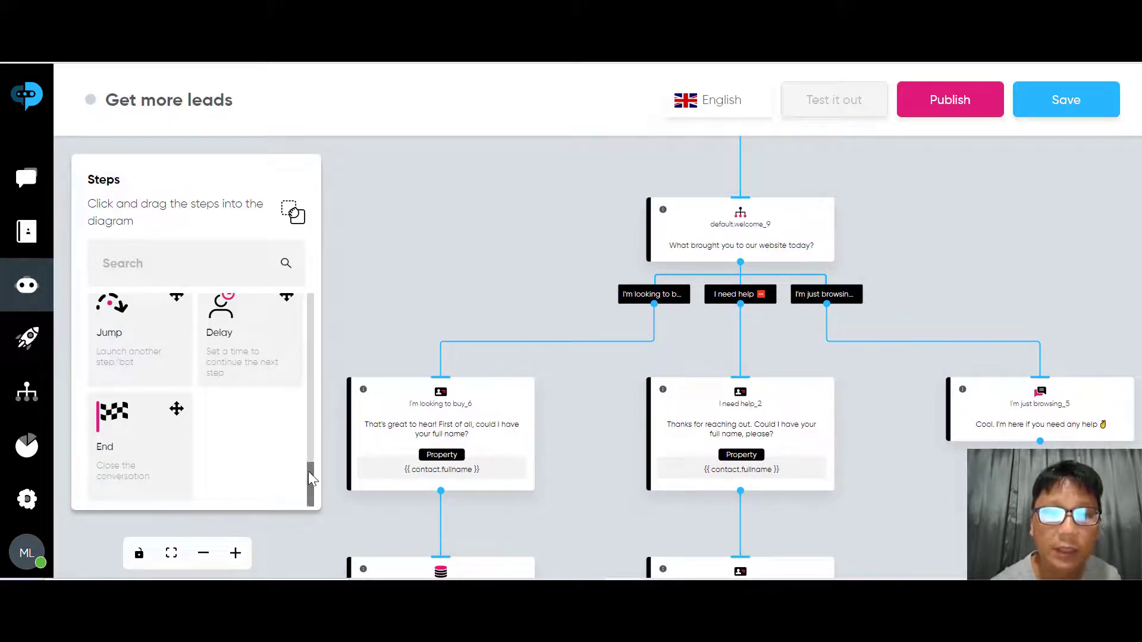
Duplicate the buy_6 full-name step, delete the copy, and open buy_6's settings
drag(308, 471, 315, 276)
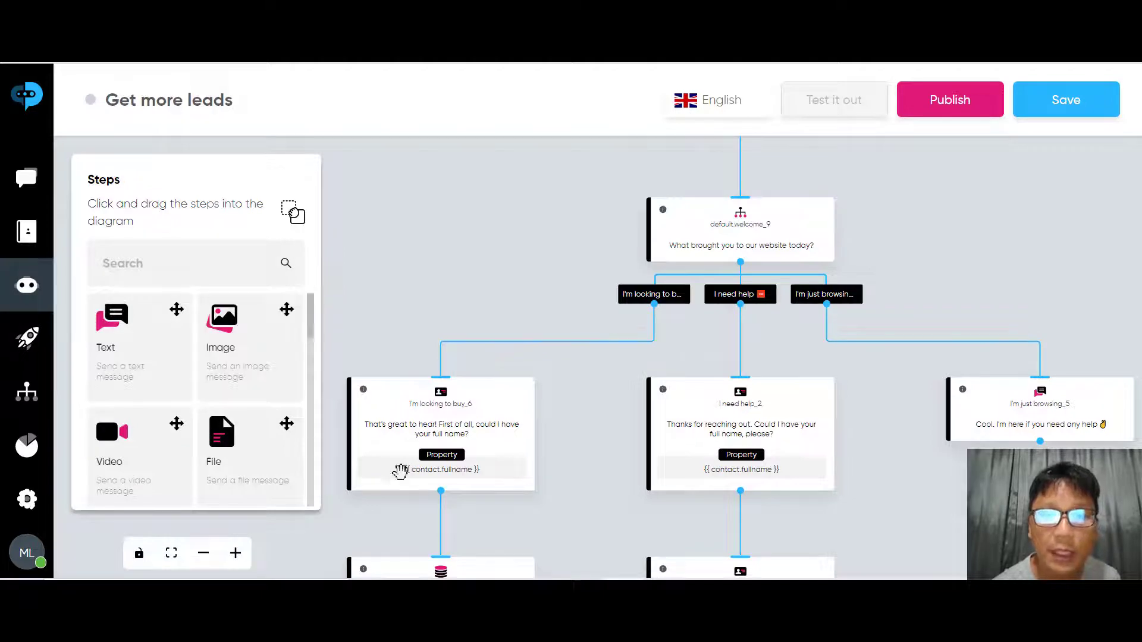
scroll(596, 441, up, 10)
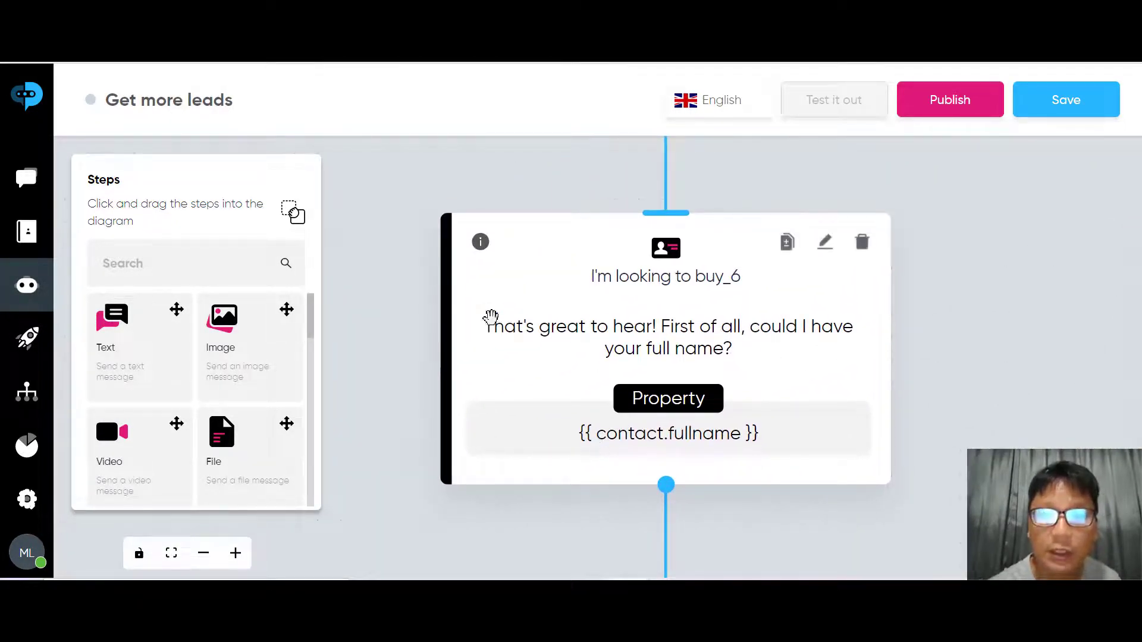
mouse_move(816, 252)
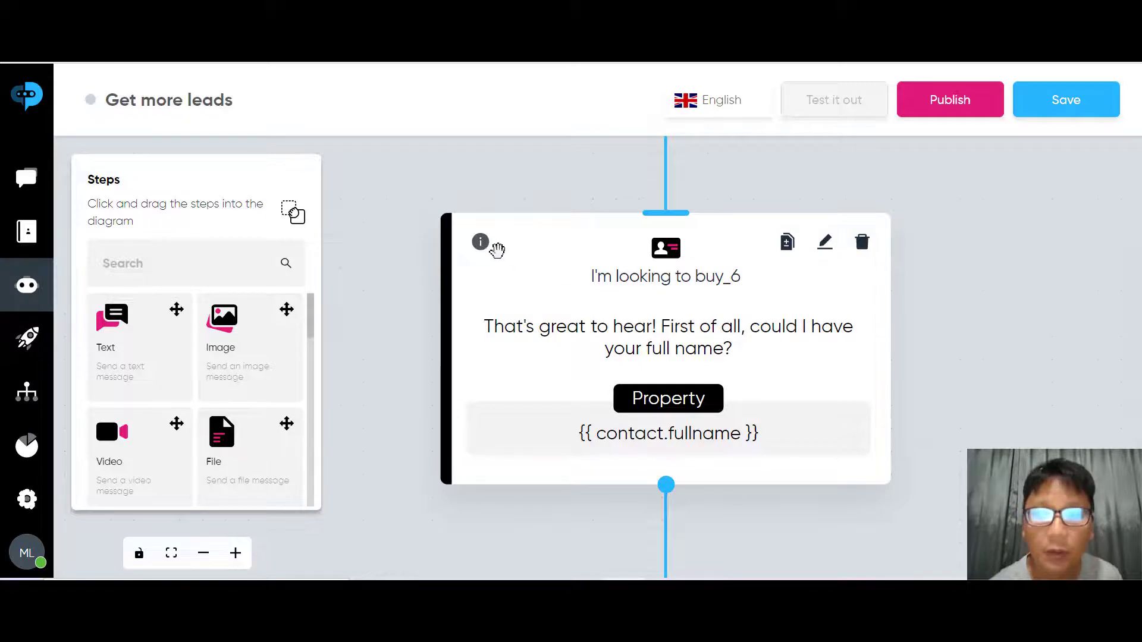
mouse_move(482, 242)
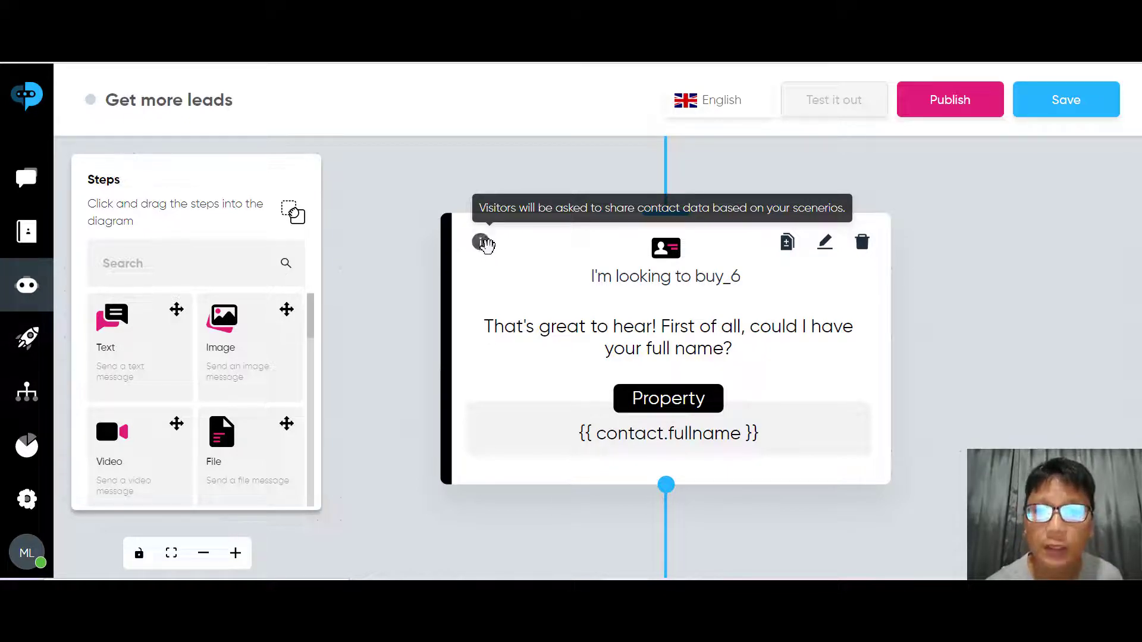
mouse_move(480, 242)
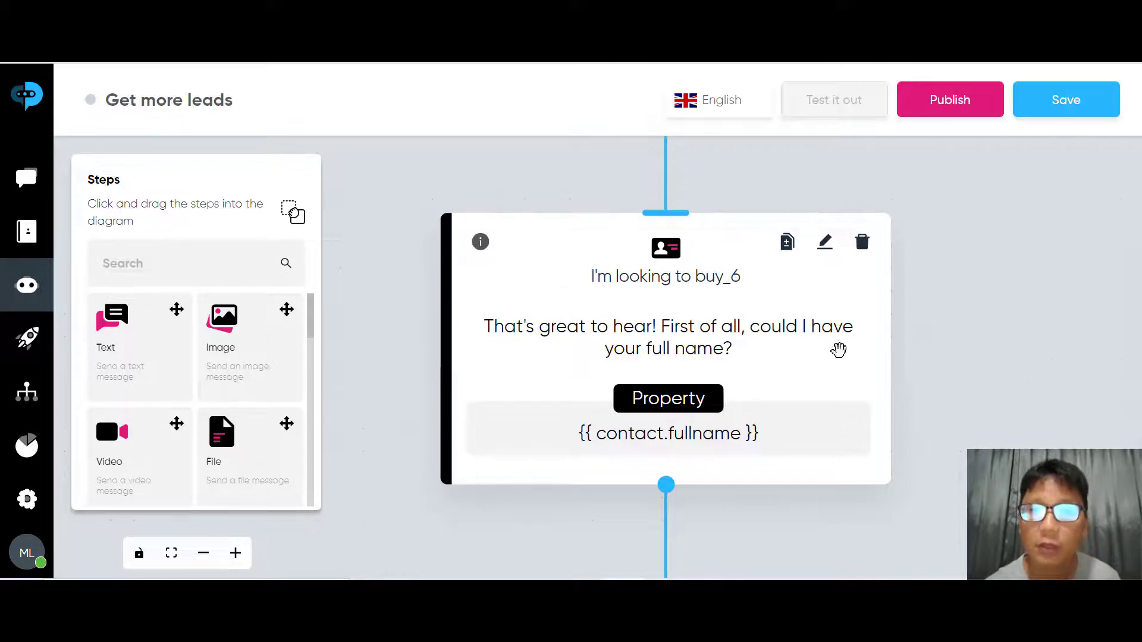
click(787, 244)
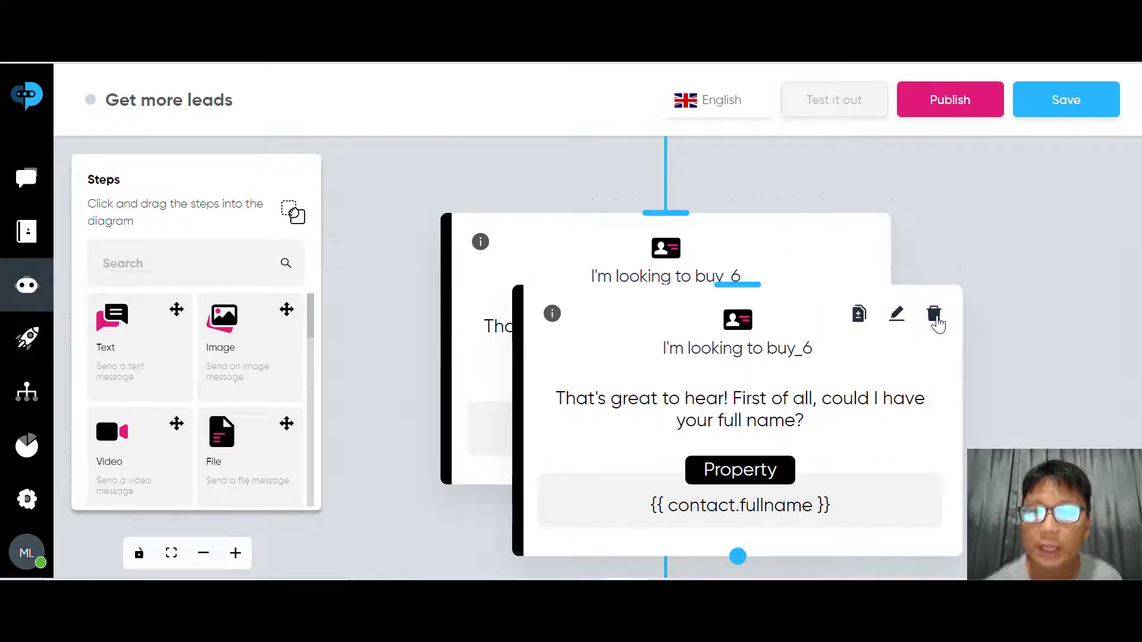
click(934, 315)
click(910, 269)
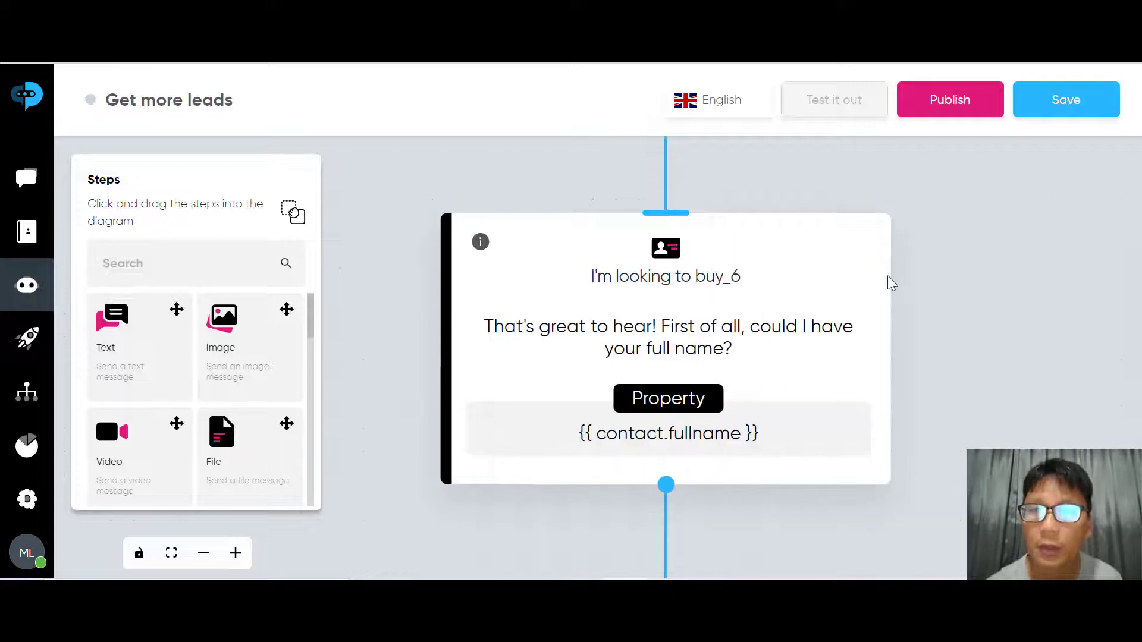
click(825, 254)
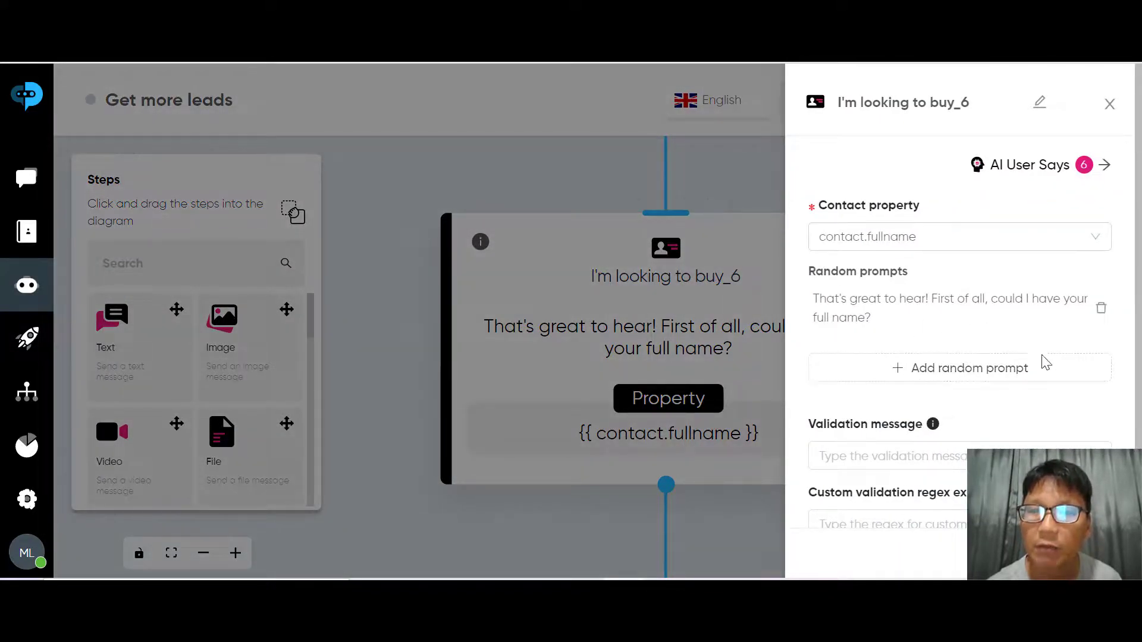
Review the buy_6 edit panel, then close it to return to the full flow
scroll(944, 488, down, 2)
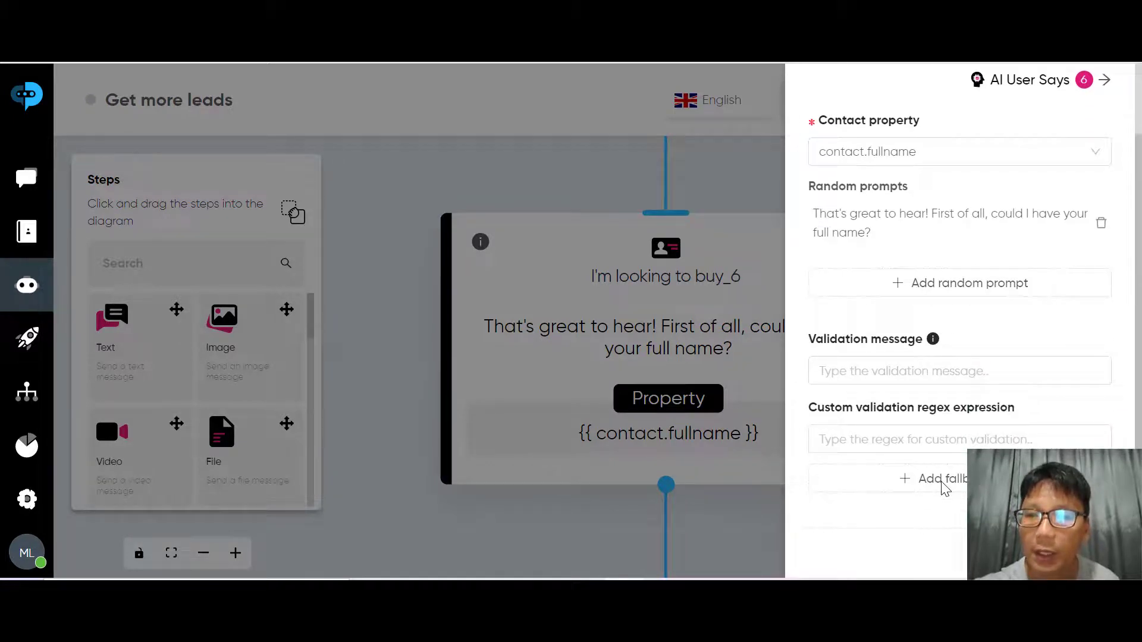
scroll(946, 487, up, 2)
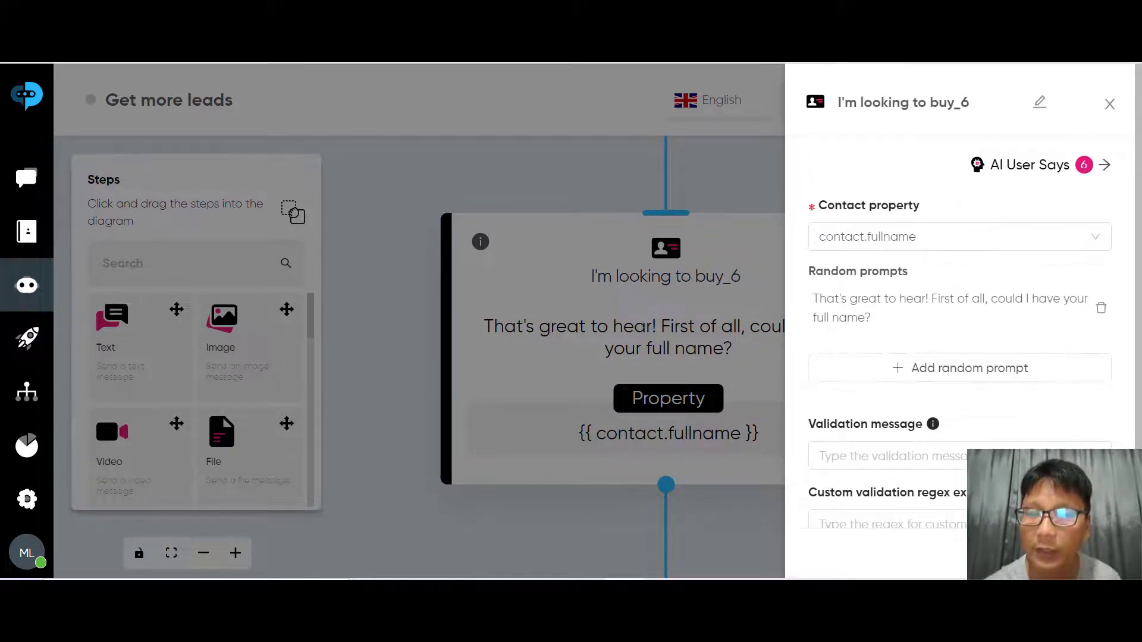
click(1110, 104)
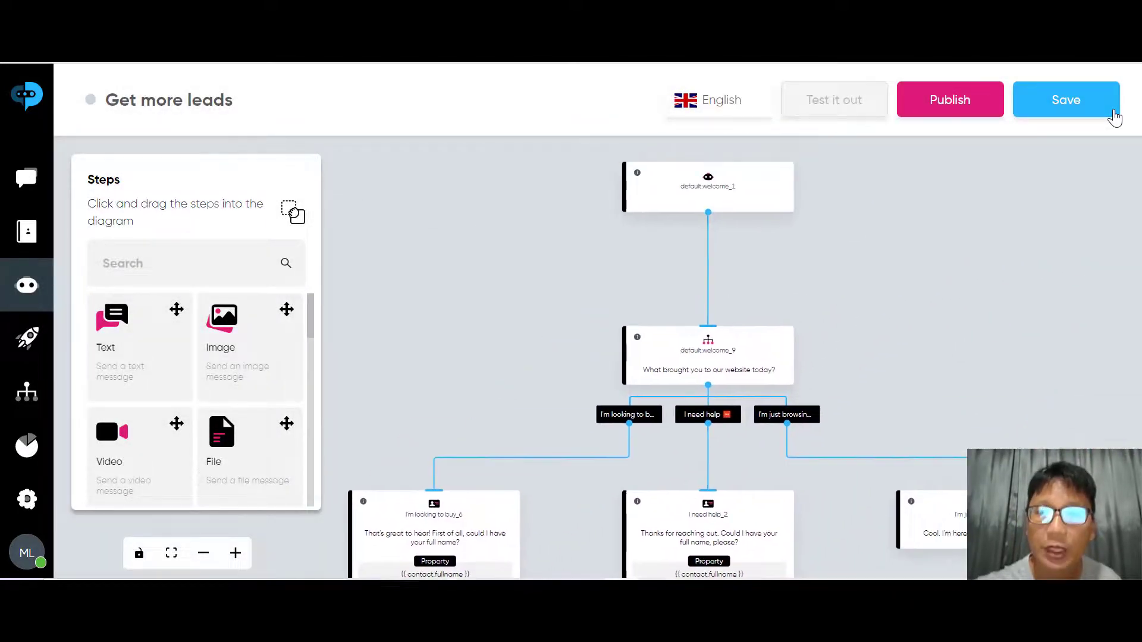
Dismiss the context menu and go back to the Bots page templates section
right_click(1113, 116)
click(880, 428)
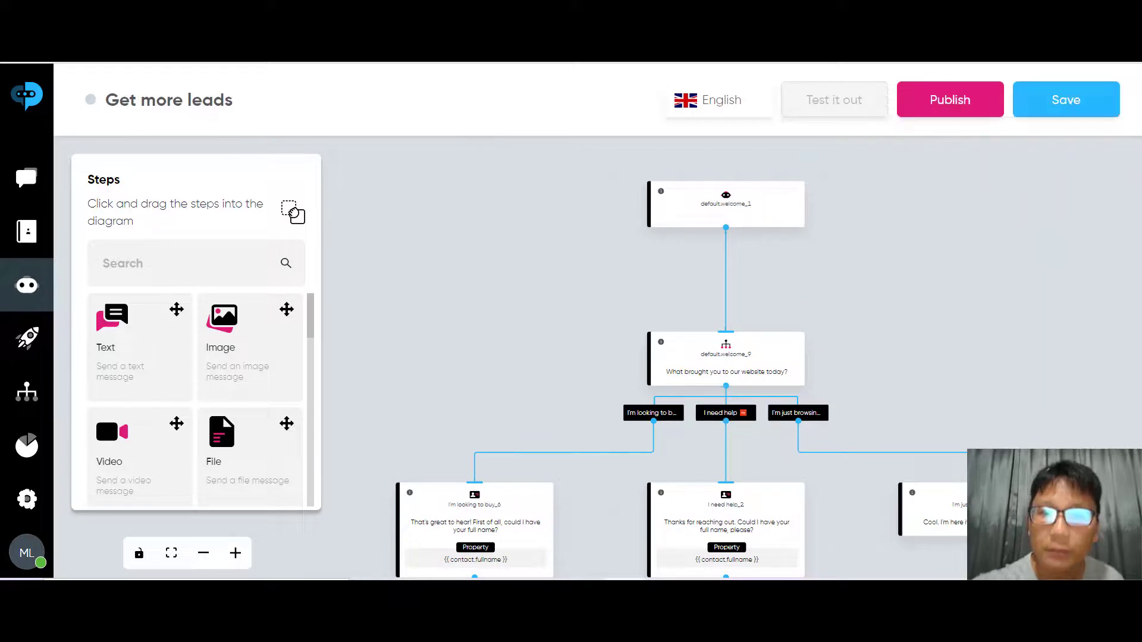
drag(880, 428, 860, 268)
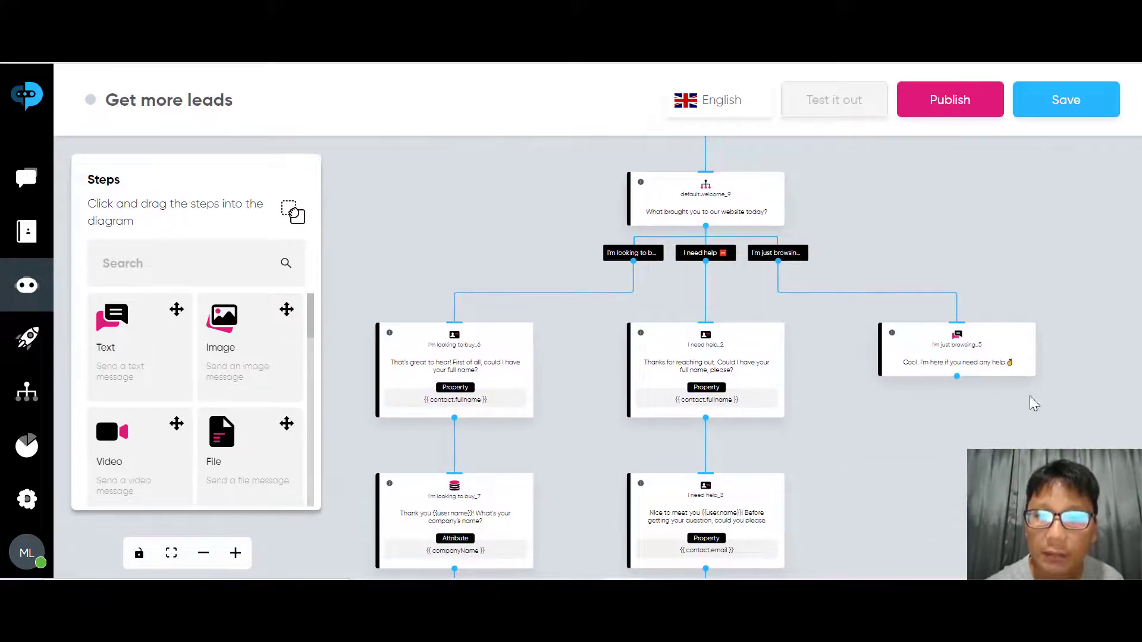
mouse_move(762, 351)
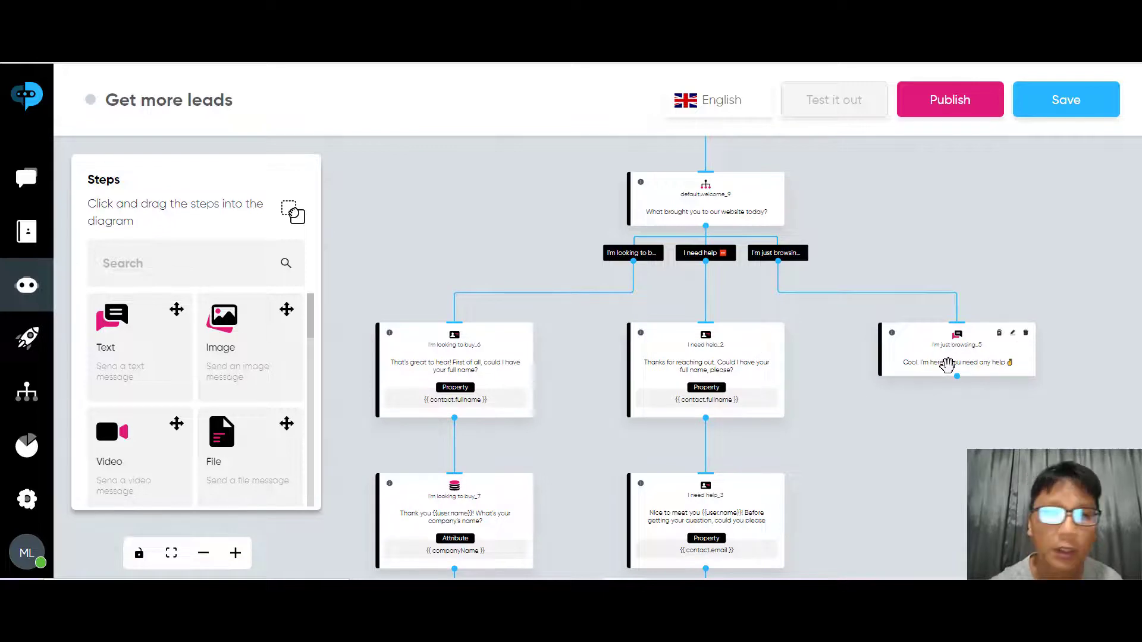
click(21, 297)
scroll(21, 298, down, 3)
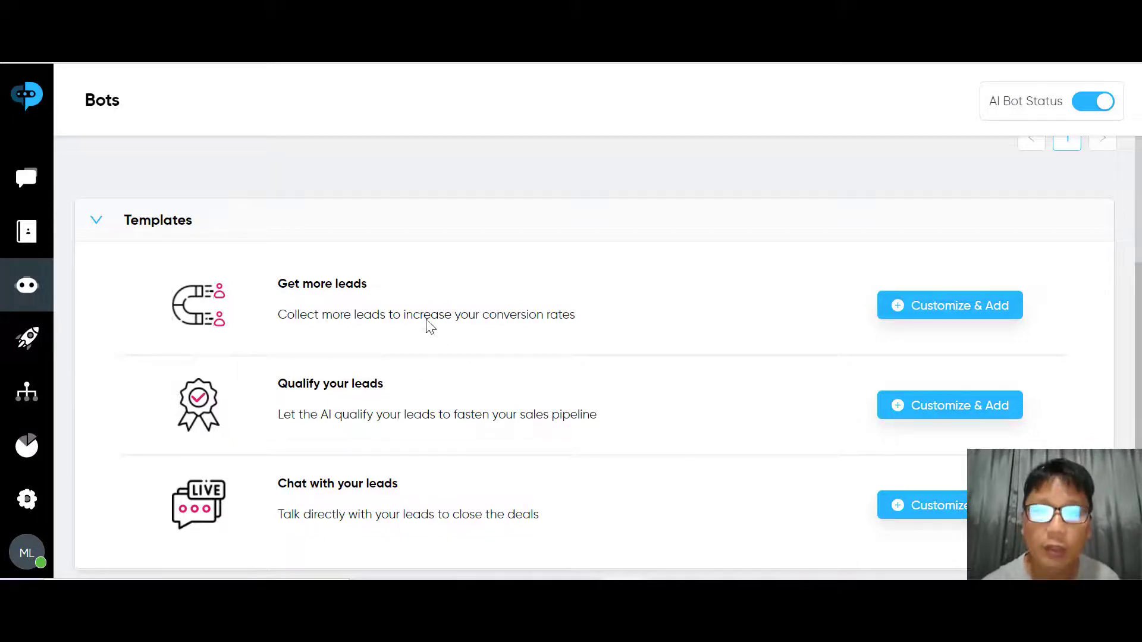
Customize the Qualify your leads template and browse its company-size branches
click(956, 414)
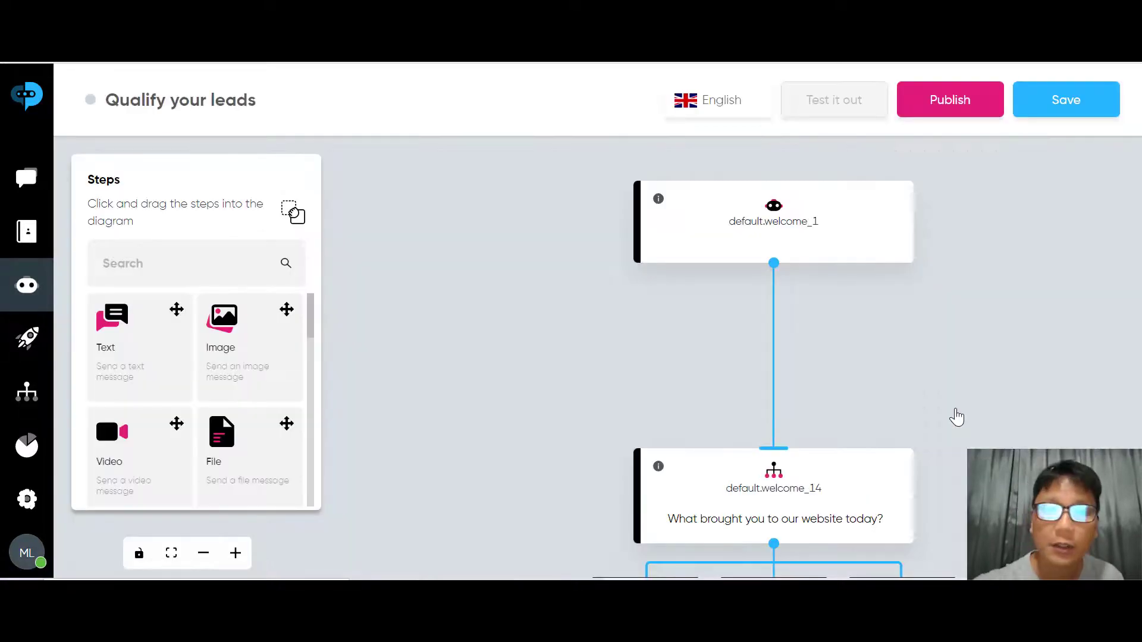
scroll(955, 416, down, 4)
scroll(956, 416, down, 3)
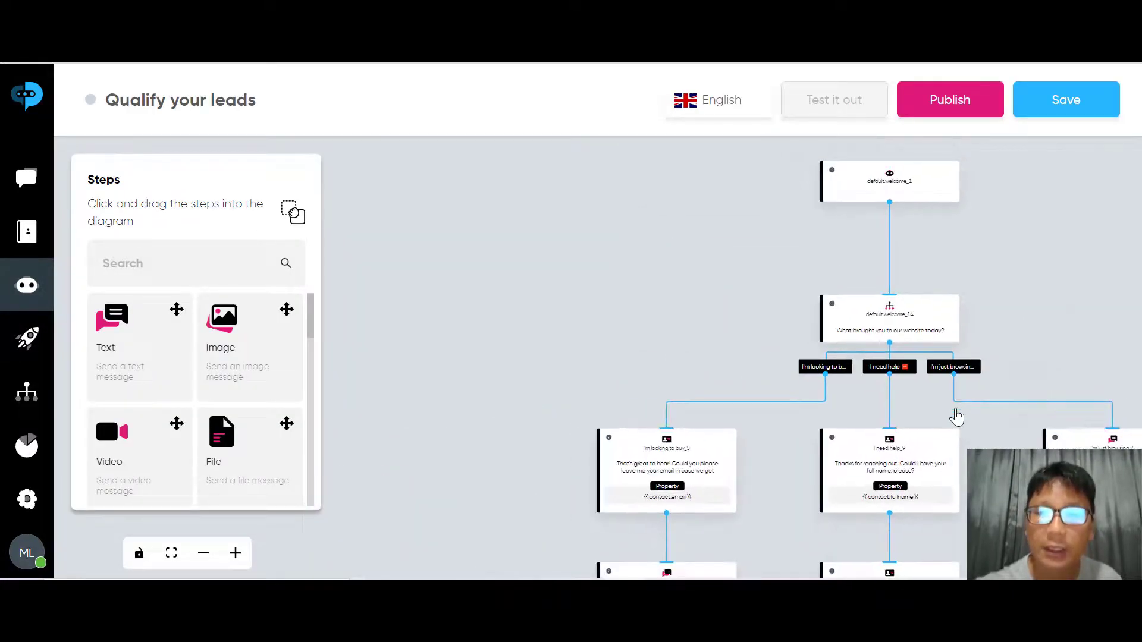
scroll(956, 416, down, 8)
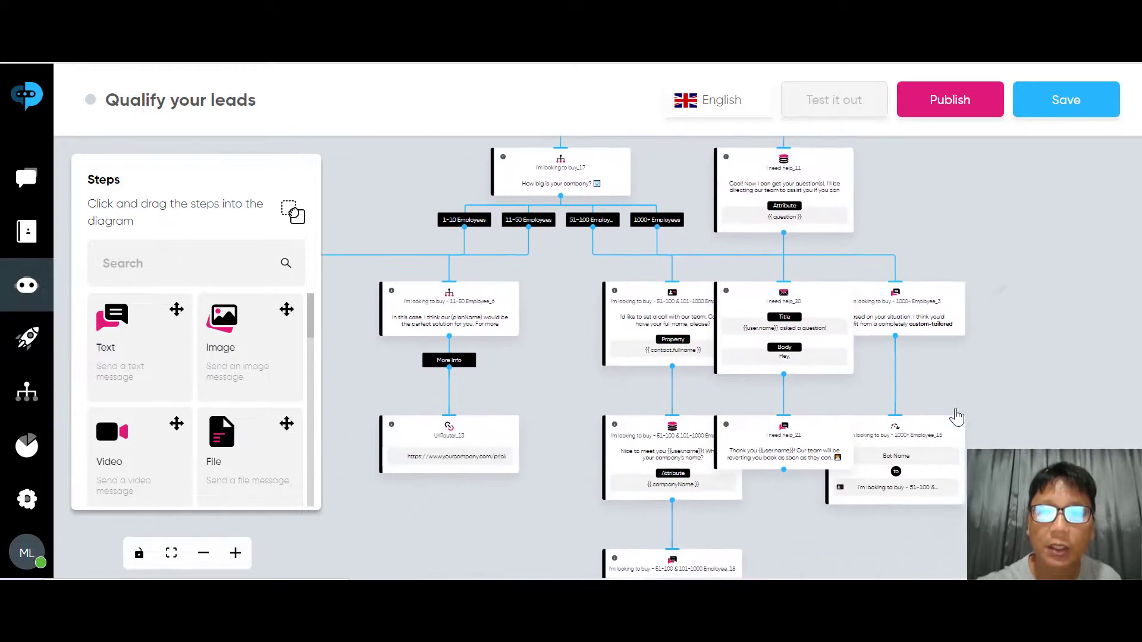
scroll(956, 416, down, 3)
scroll(956, 417, up, 2)
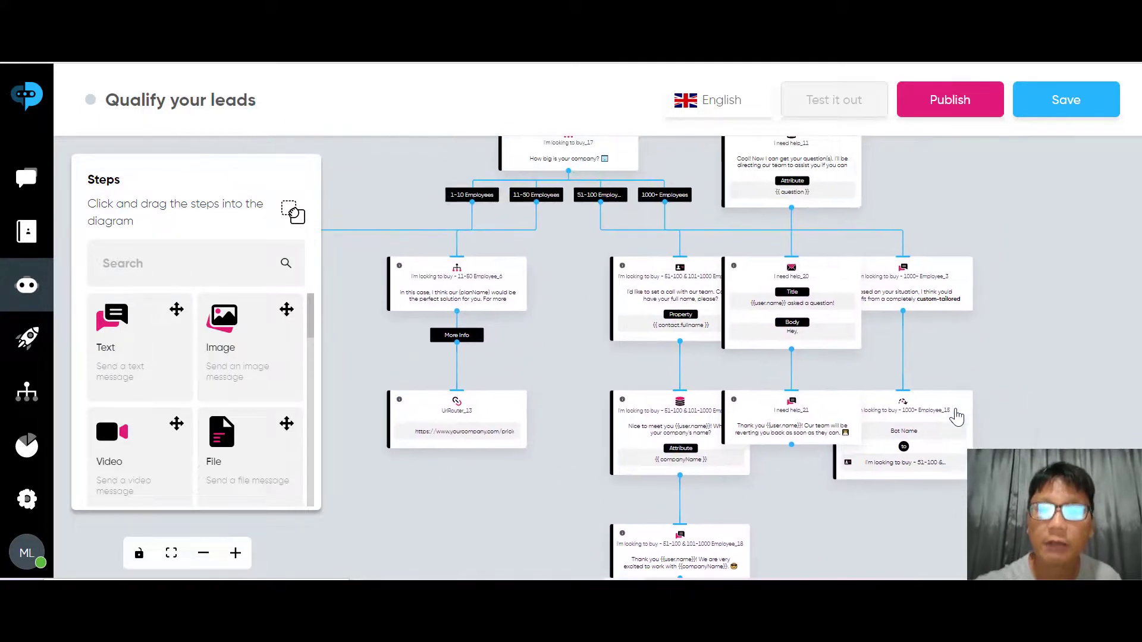
scroll(955, 416, down, 5)
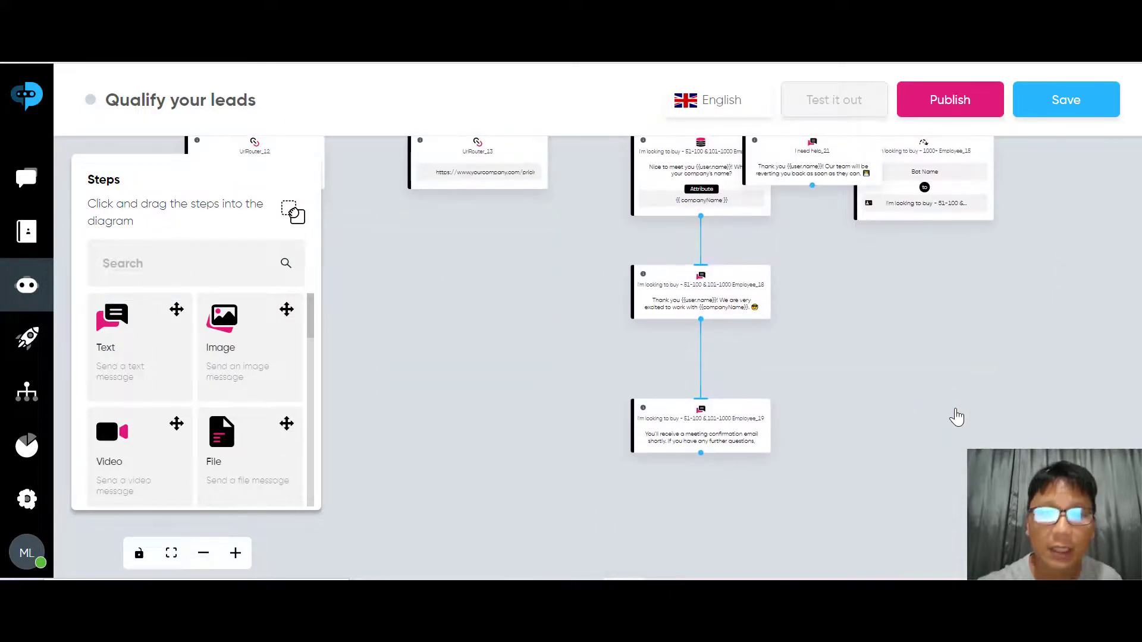
scroll(955, 417, up, 2)
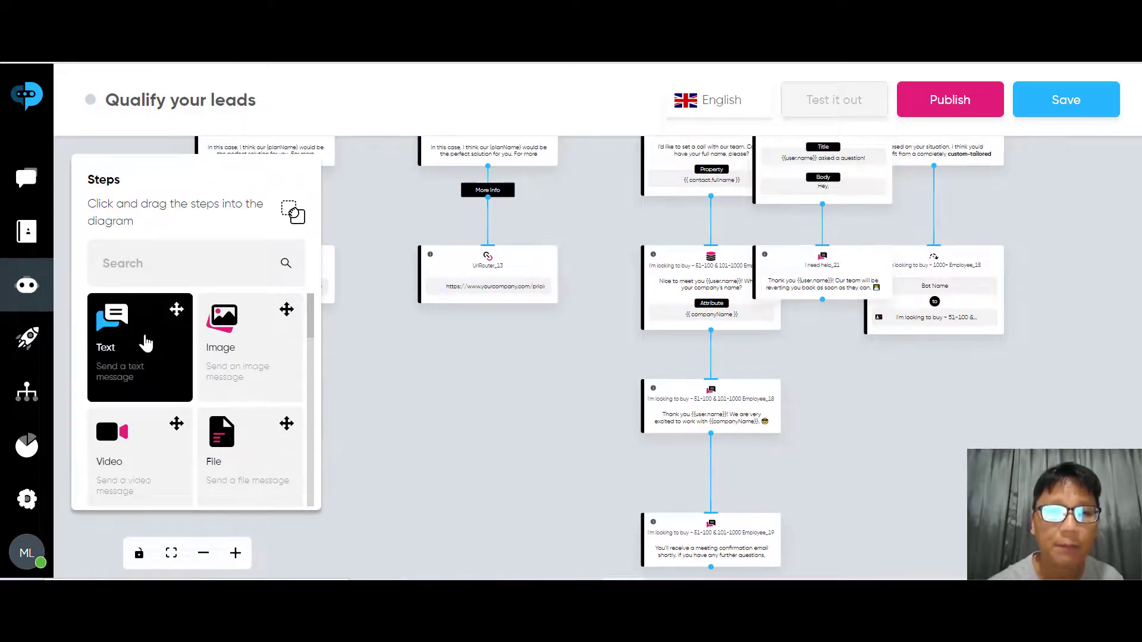
Go back to the Bots page and open the Chat with your leads template
click(6, 280)
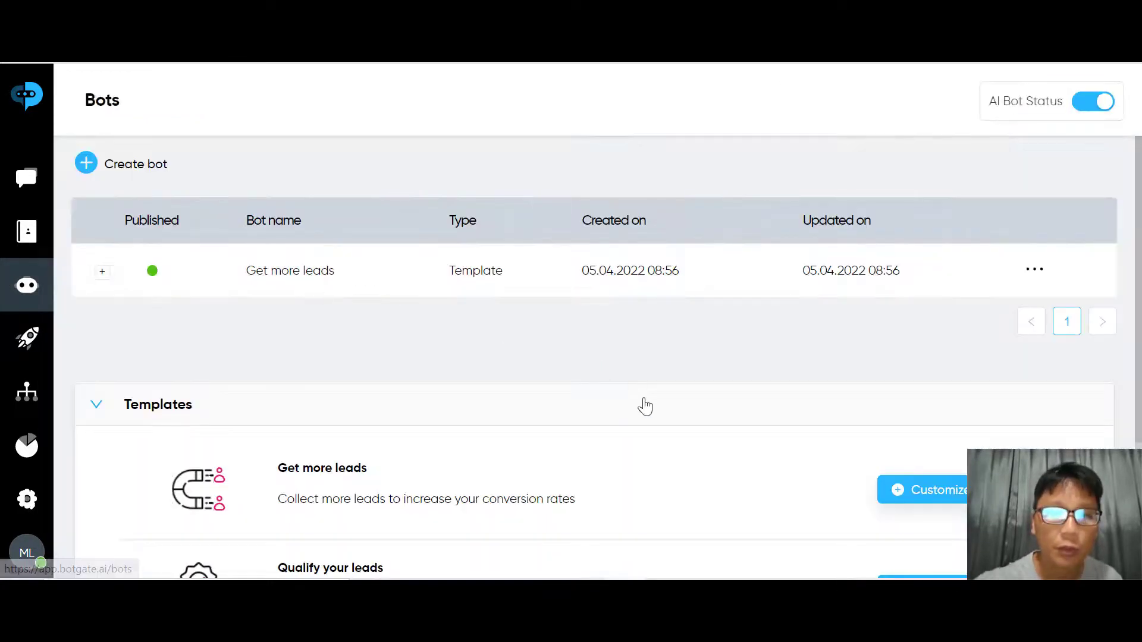
scroll(643, 404, down, 3)
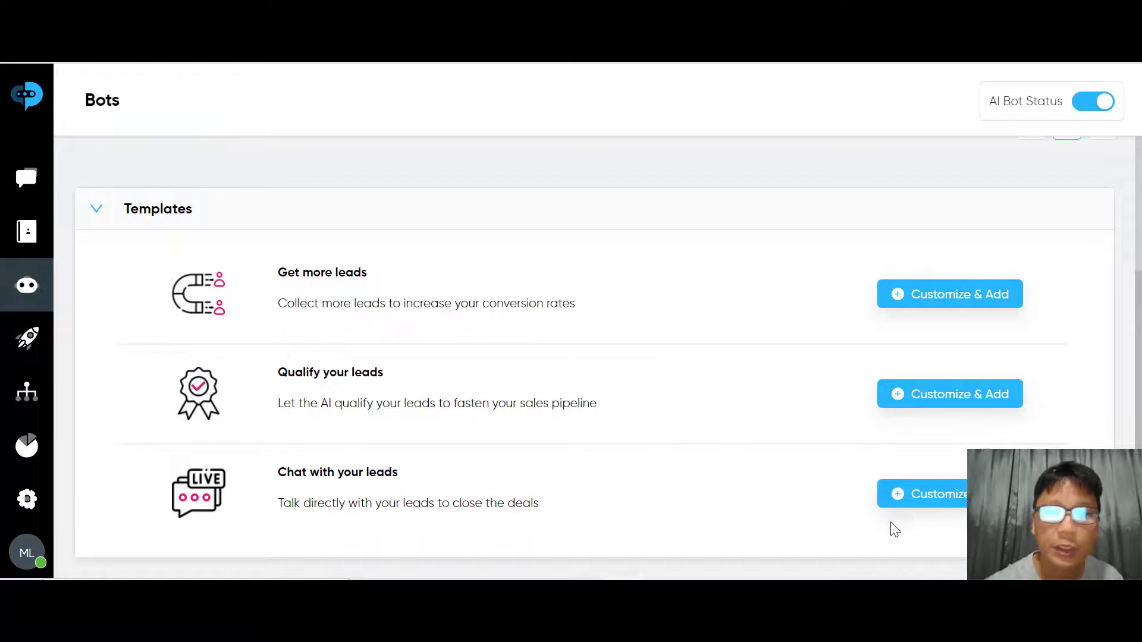
click(936, 494)
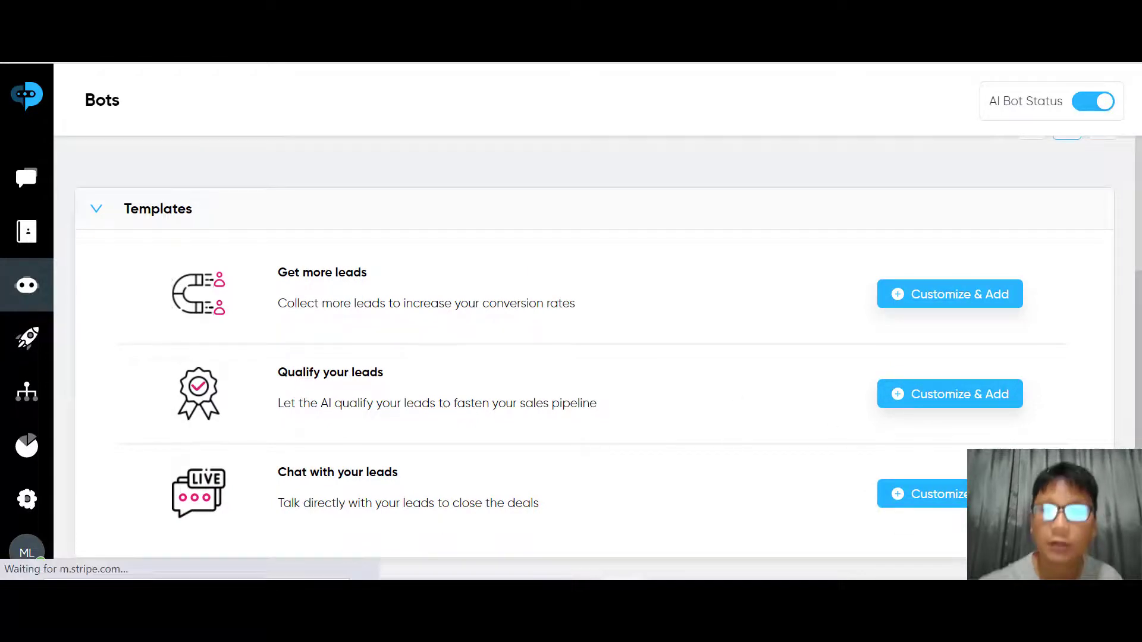
Pan and zoom out the flow to show every branch down to buy_11 and buy_12
drag(936, 493, 911, 332)
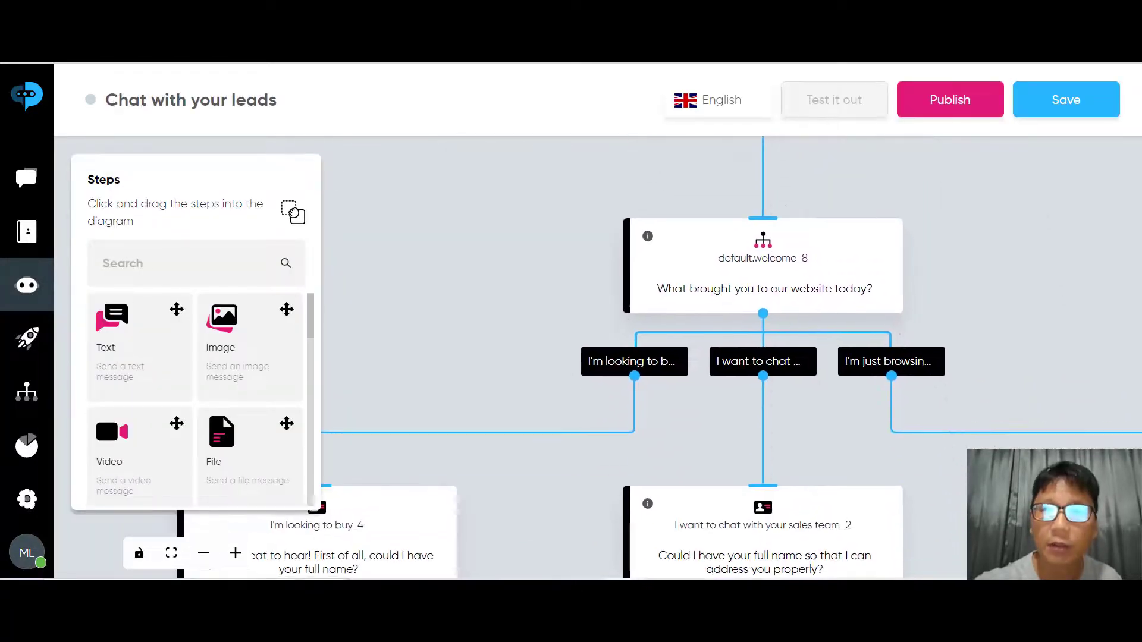
drag(947, 535, 935, 311)
scroll(936, 389, down, 5)
scroll(936, 388, down, 1)
drag(933, 499, 869, 276)
drag(880, 487, 871, 261)
mouse_move(871, 464)
mouse_down()
mouse_move(881, 272)
mouse_move(887, 357)
mouse_move(858, 473)
mouse_up()
scroll(915, 313, down, 1)
drag(862, 321, 895, 412)
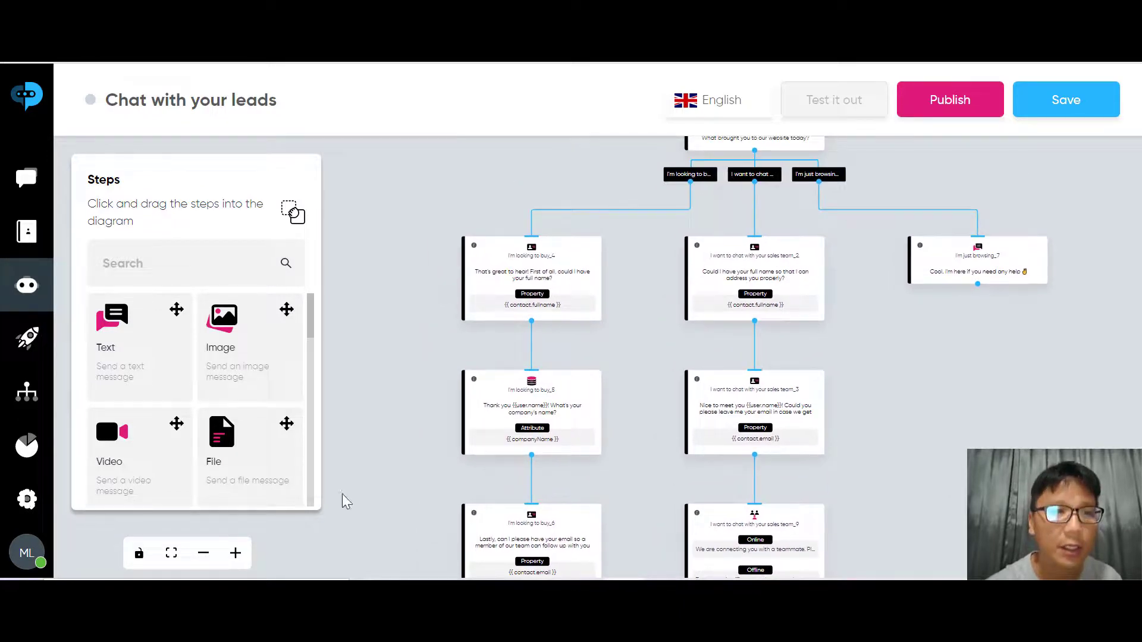
From the Bots list, open the Get more leads bot's flow in the editor
click(17, 302)
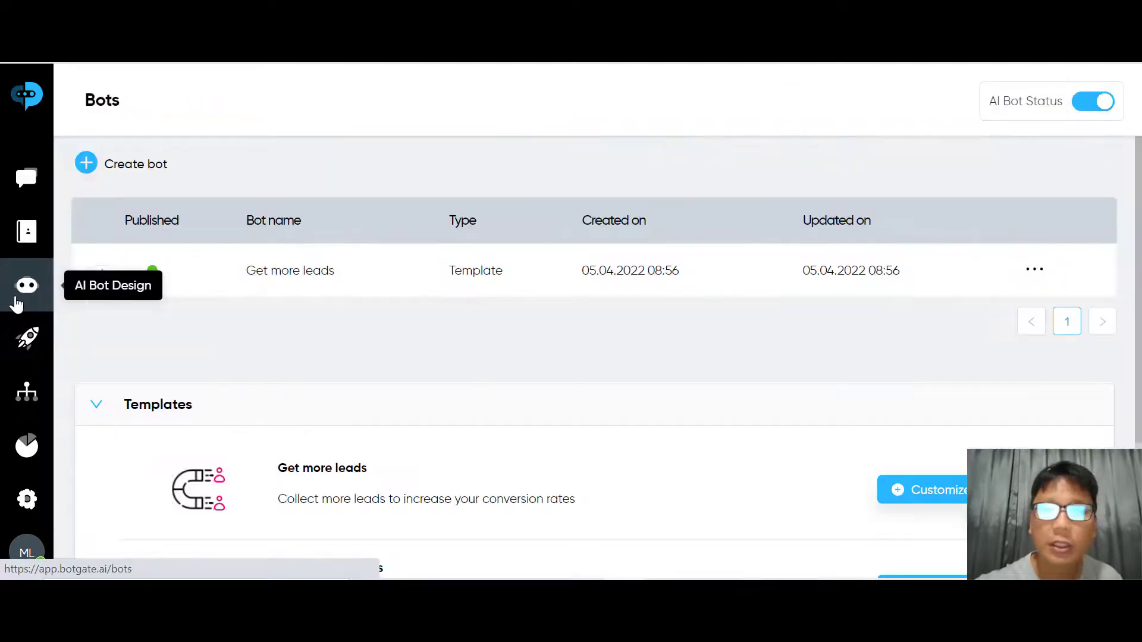
click(277, 290)
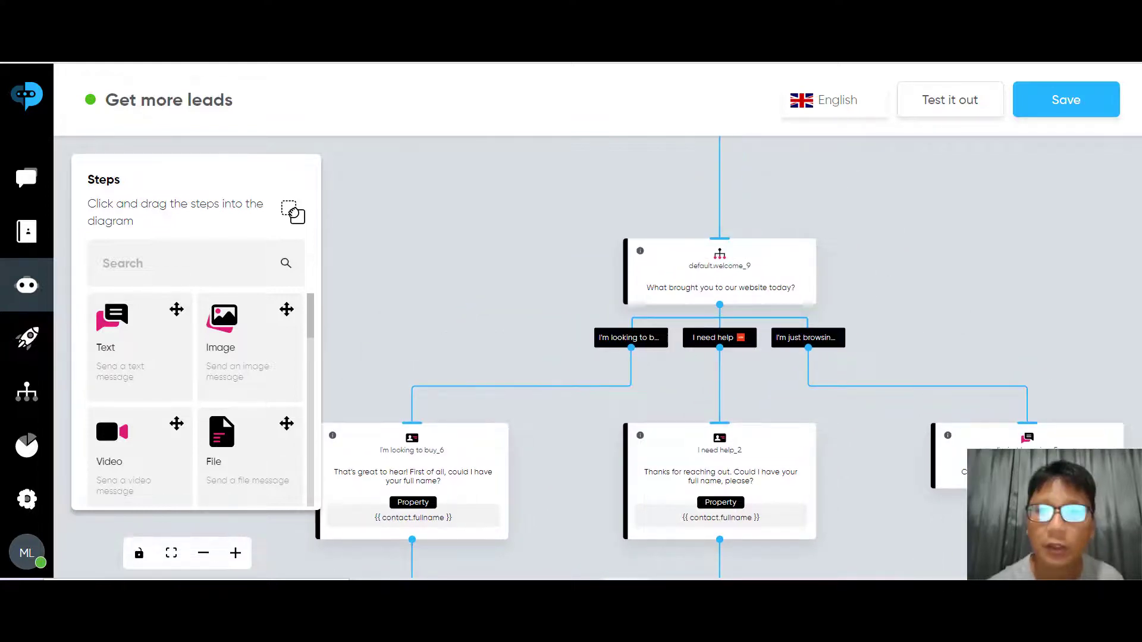
Start a test chat, choose 'I'm looking to buy', and send only a first name
click(969, 112)
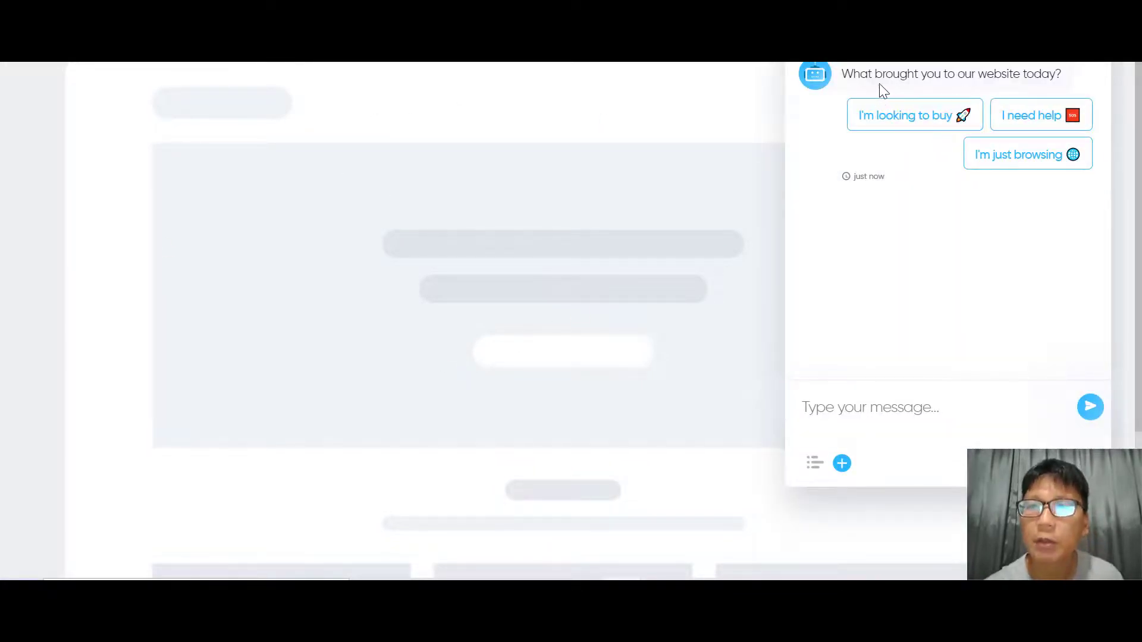
click(914, 129)
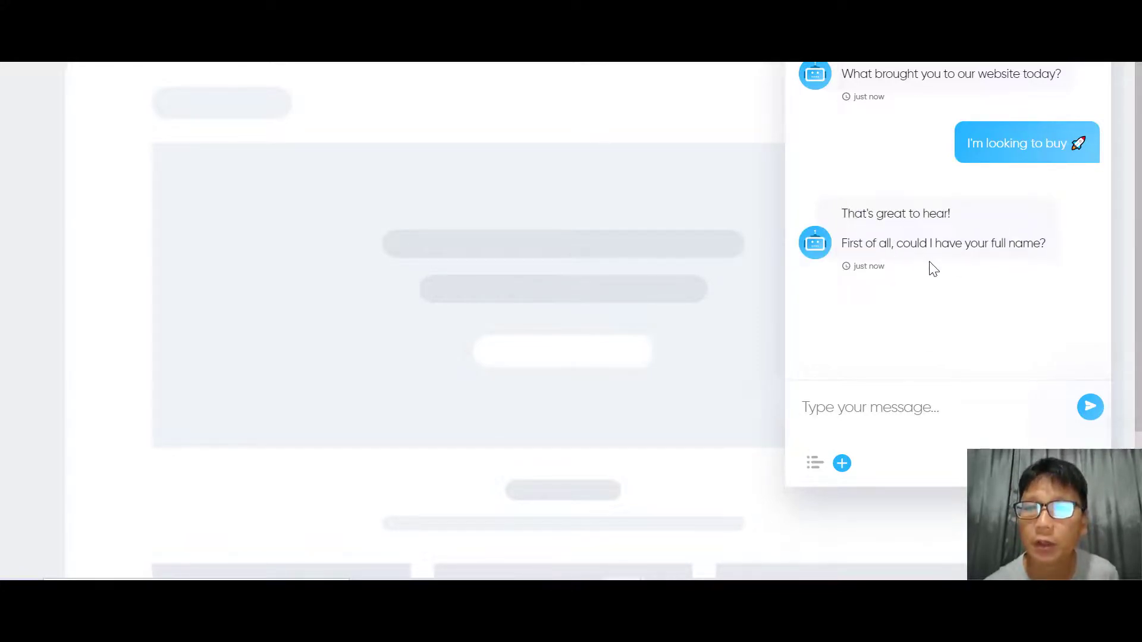
click(904, 412)
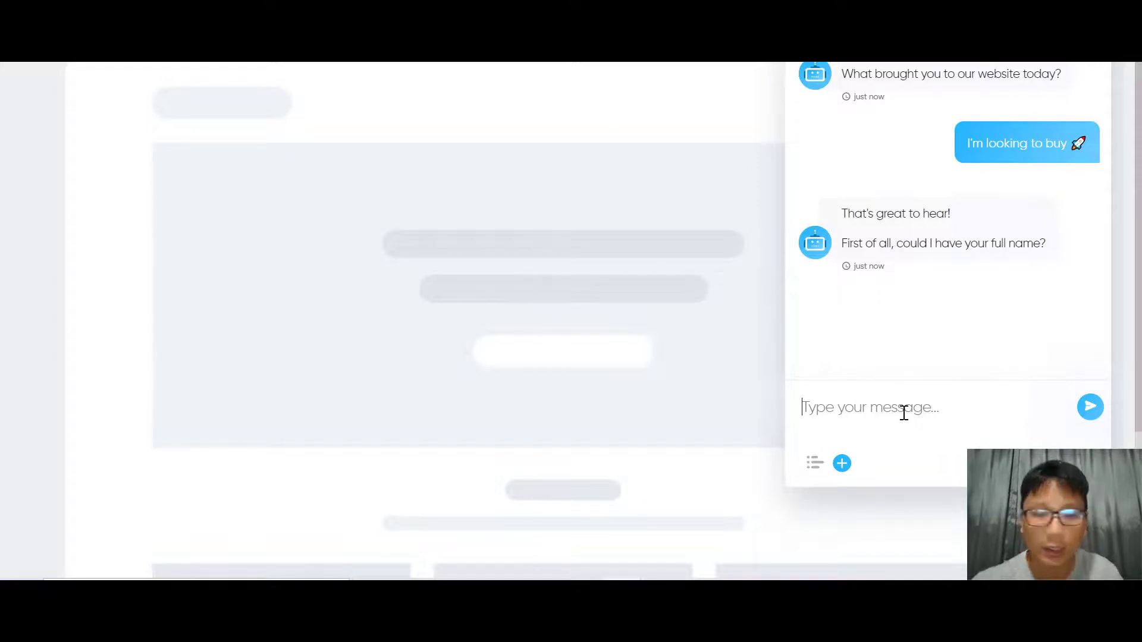
text(motthew)
key(Return)
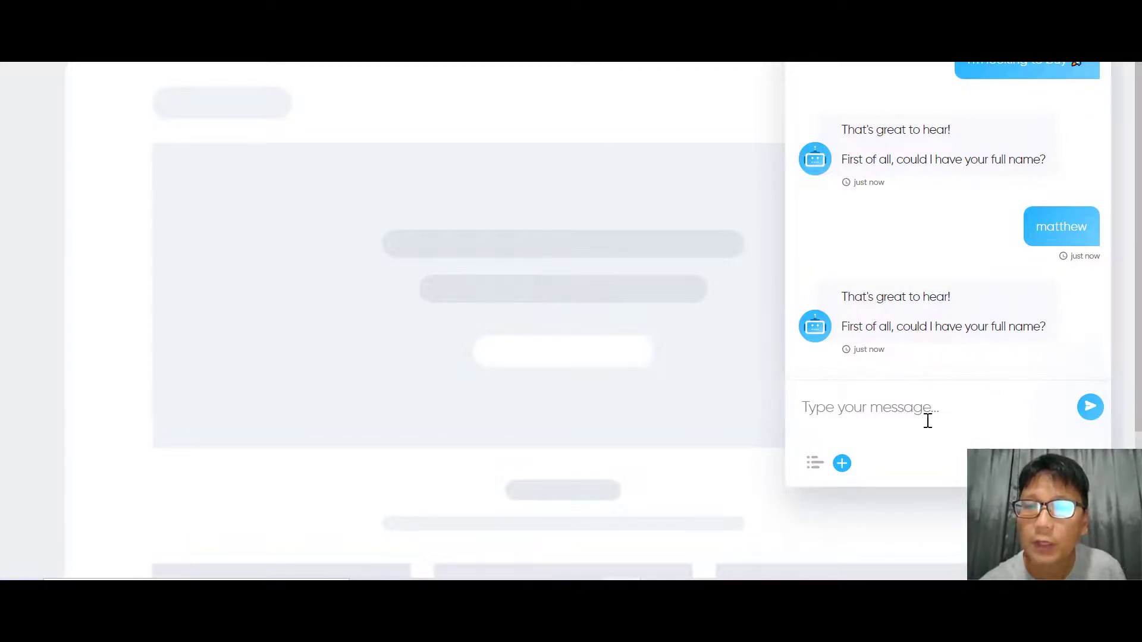
Reply with a full name, a company name and an e-mail address to finish the chat
text(Ma)
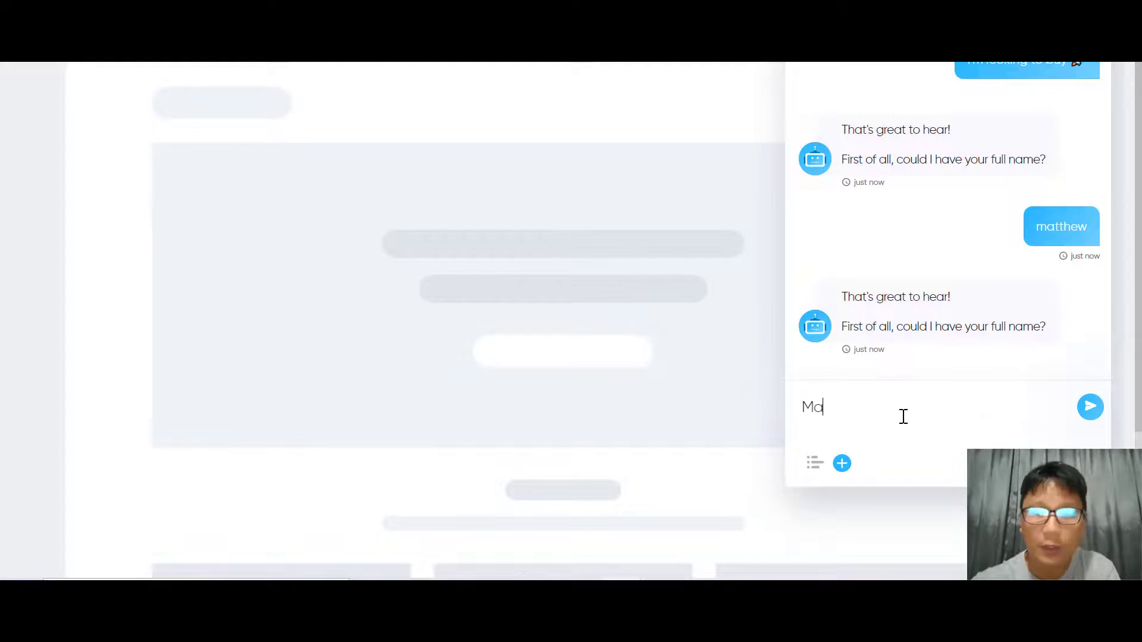
text(tthew Demo)
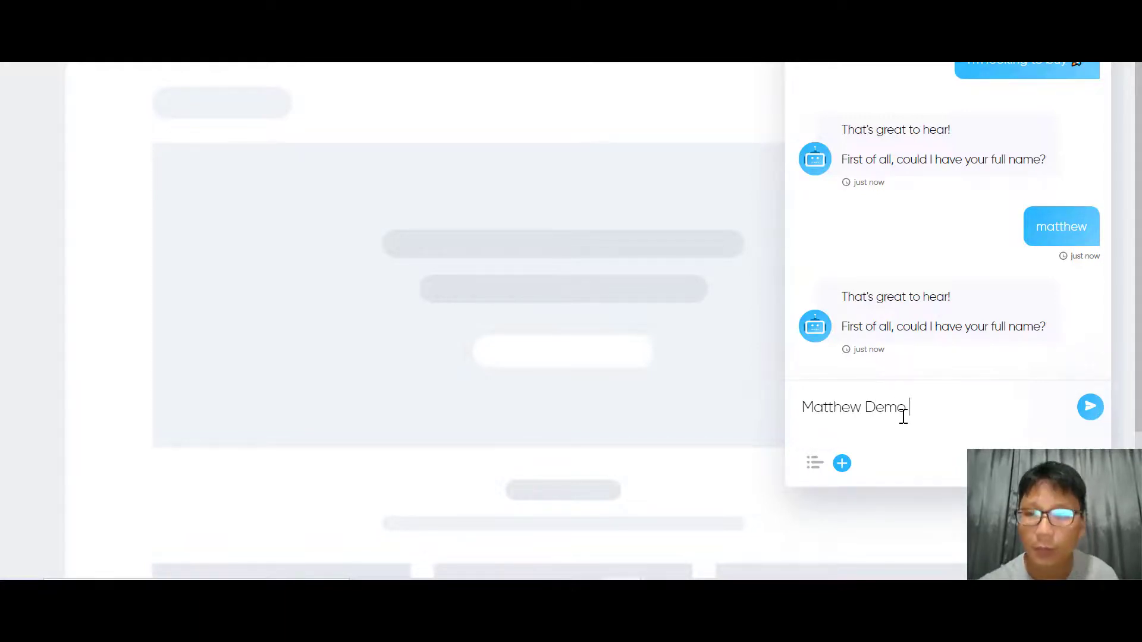
key(Return)
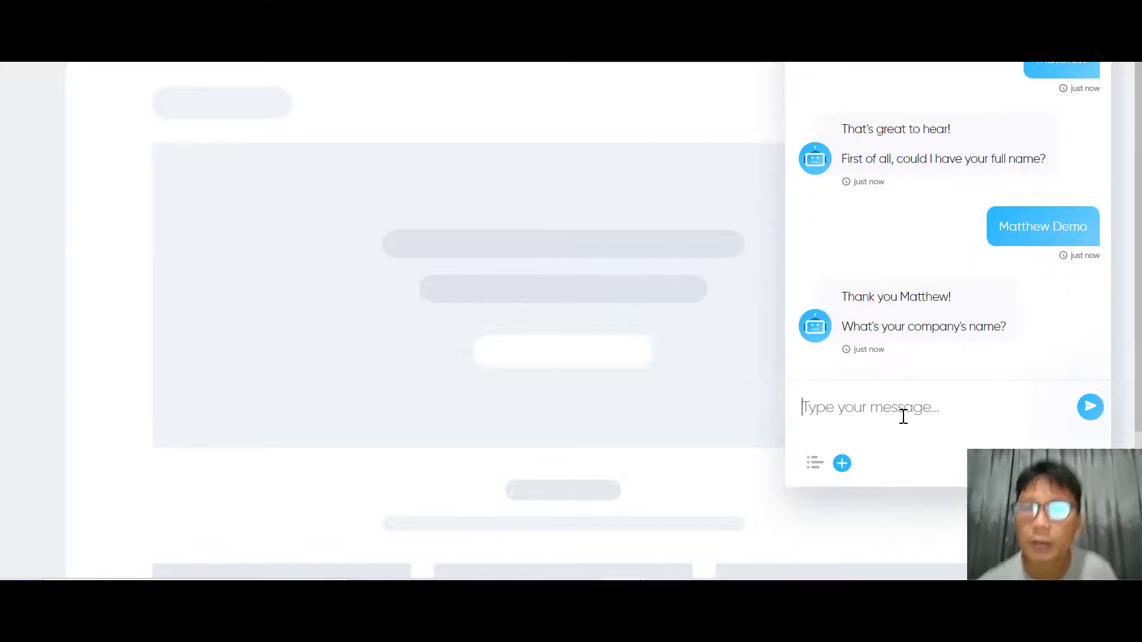
text(Mat)
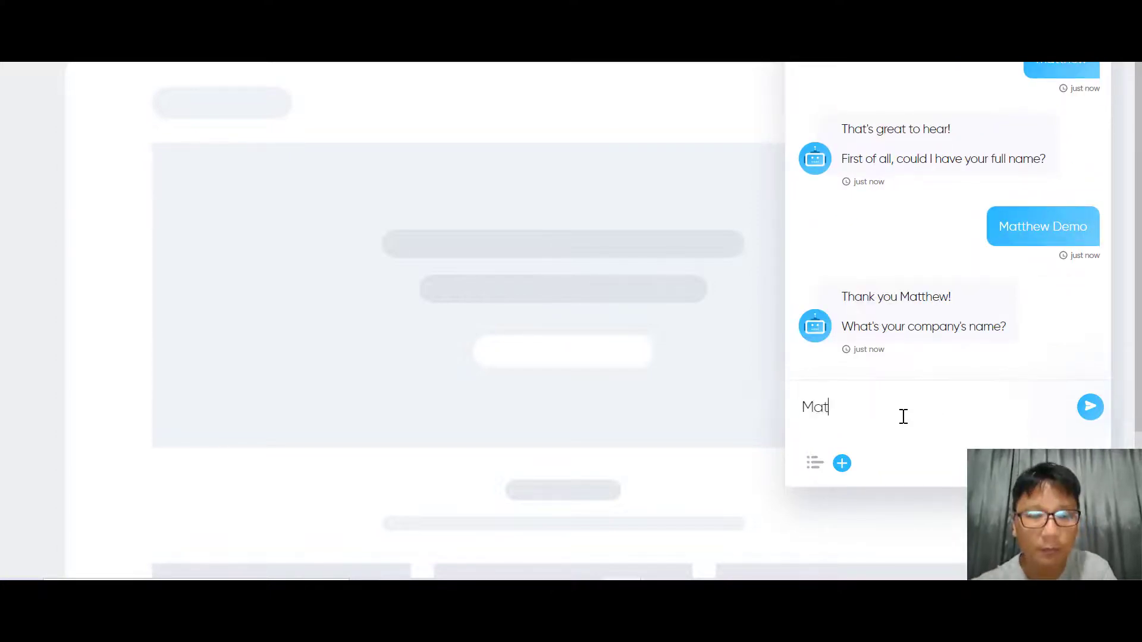
text(thew Dem)
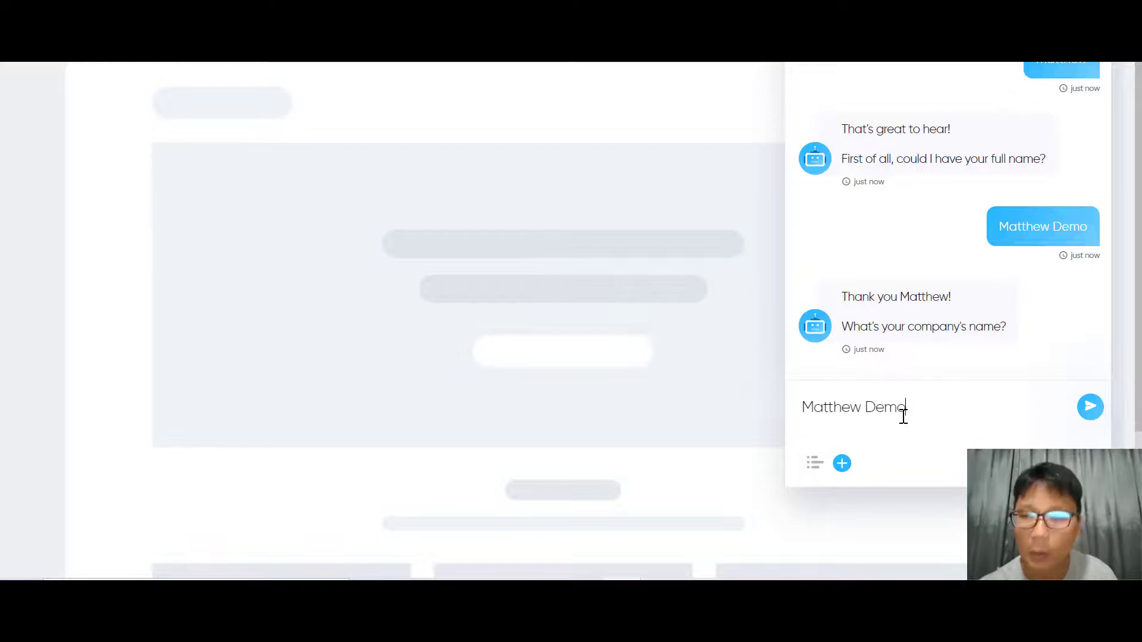
text(o)
key(Return)
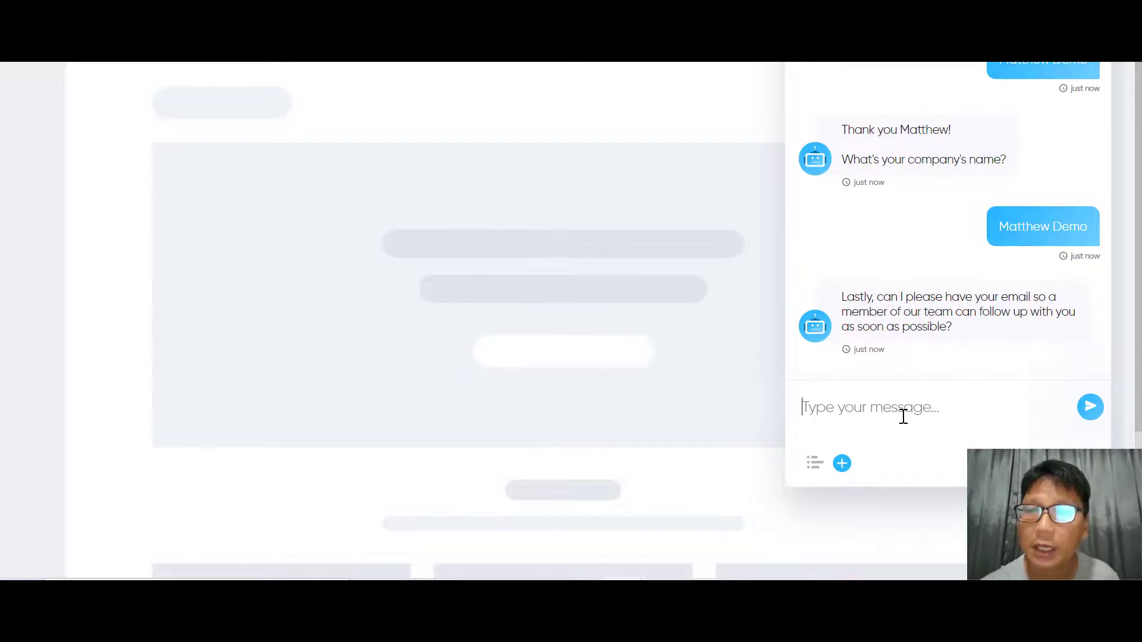
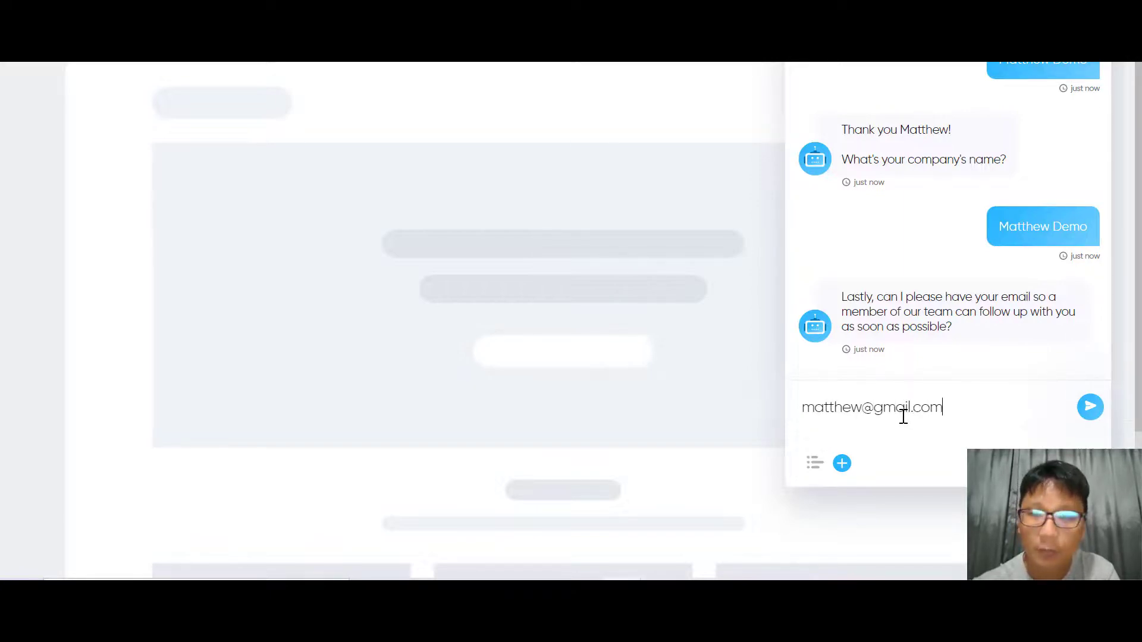
key(Return)
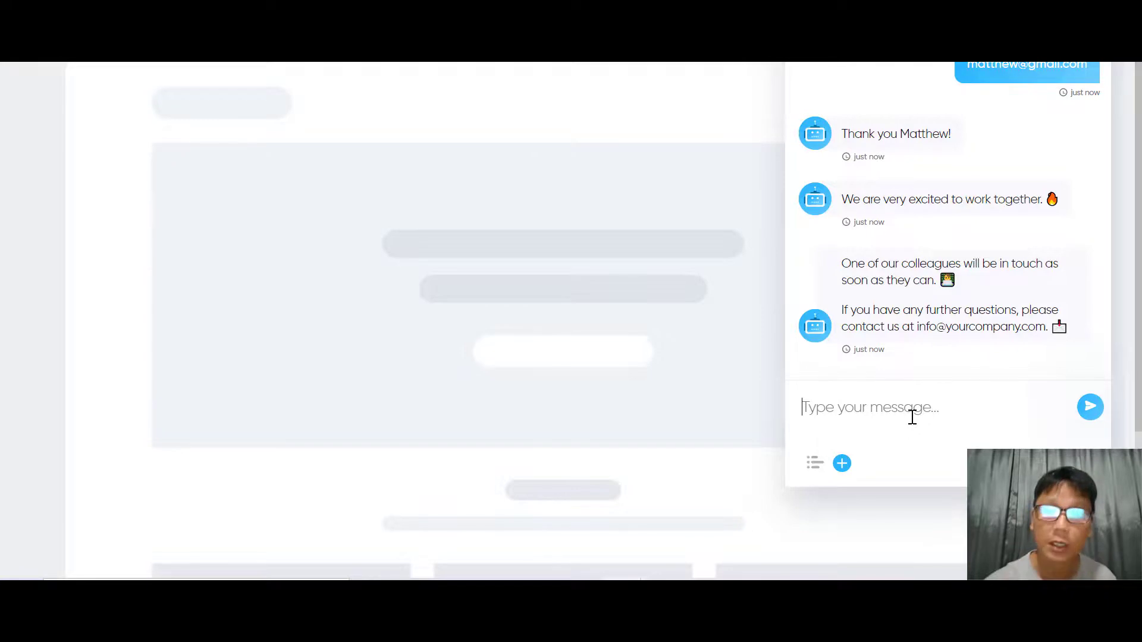
Close the test chat, go back to the Get more leads flow editor, and scroll its Steps panel
click(1080, 518)
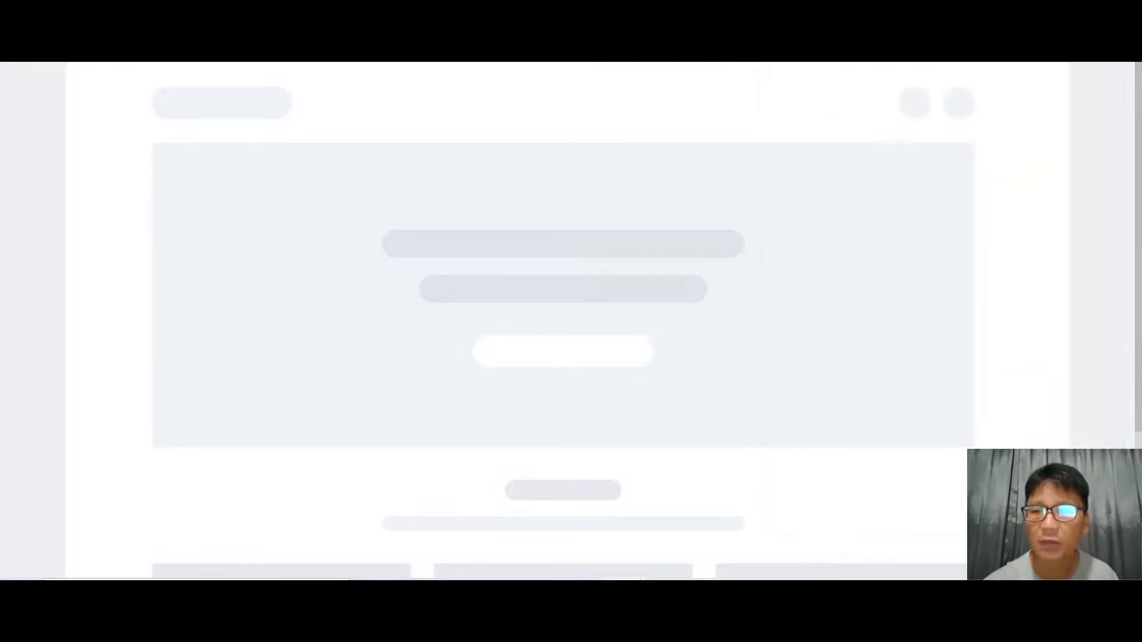
mouse_move(623, 591)
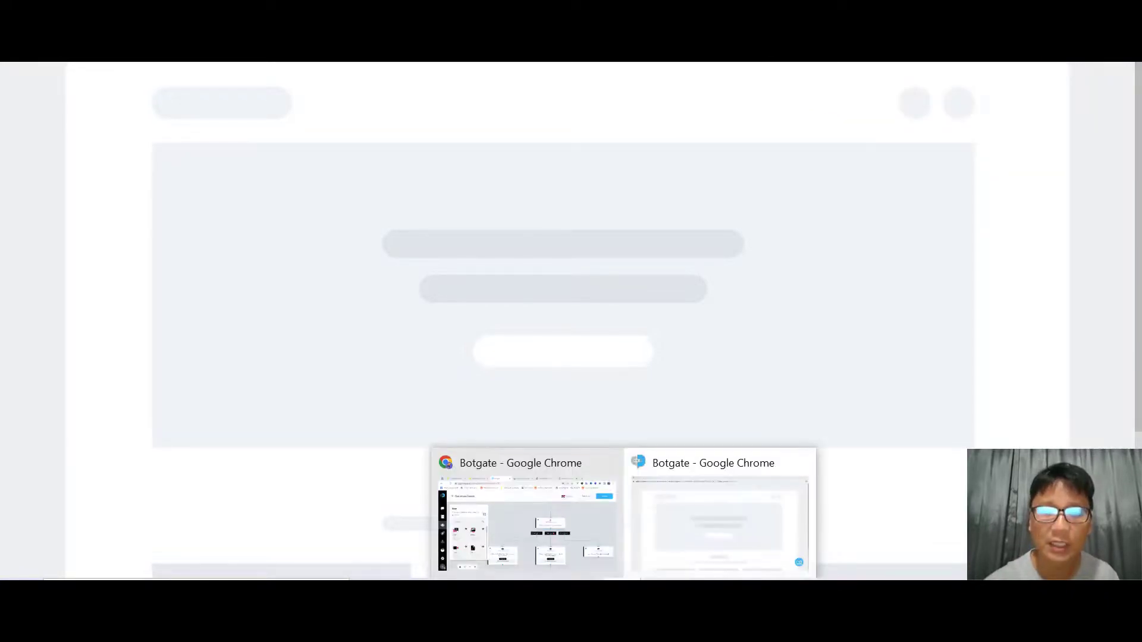
click(552, 515)
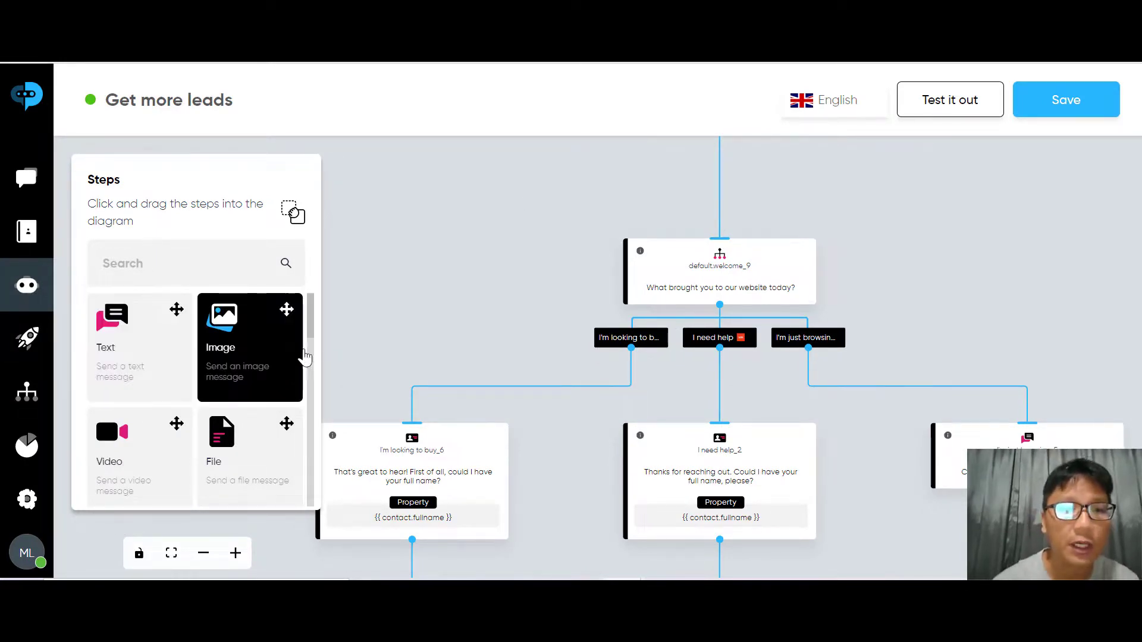
drag(310, 320, 308, 348)
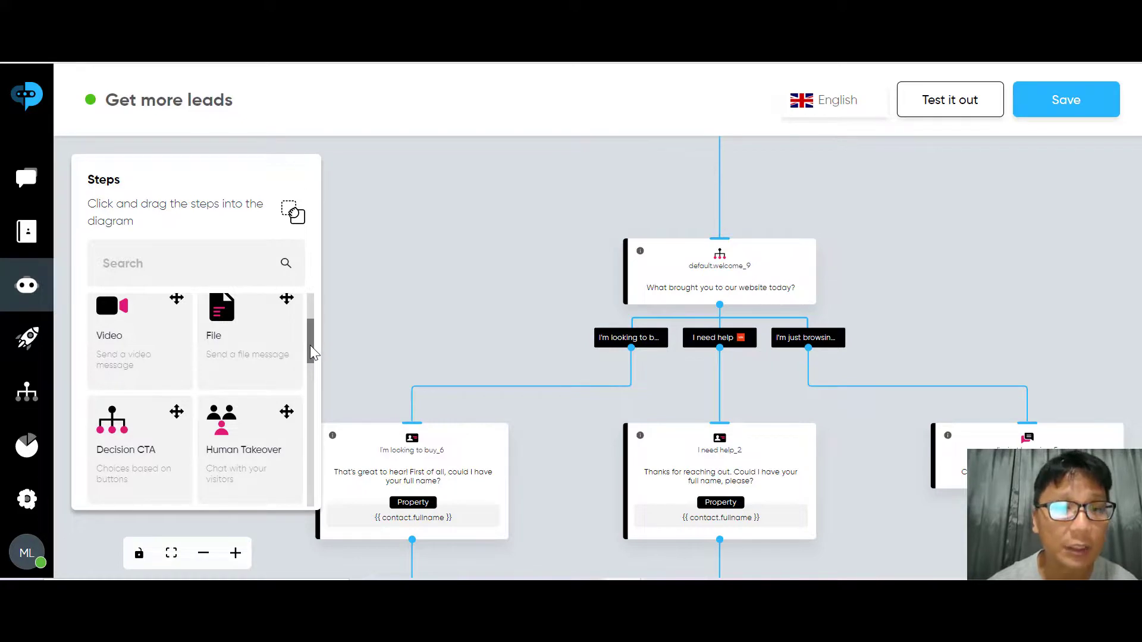
drag(311, 356, 323, 308)
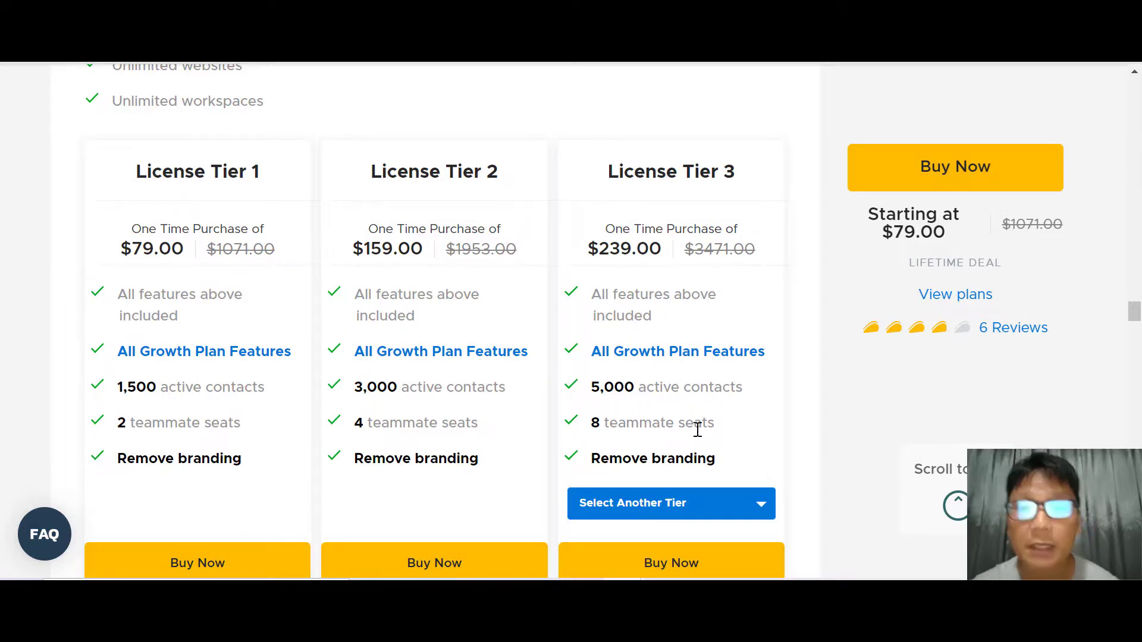
Scroll the AppSumo deal page down to the License Tier 1–3 pricing cards
scroll(764, 482, down, 2)
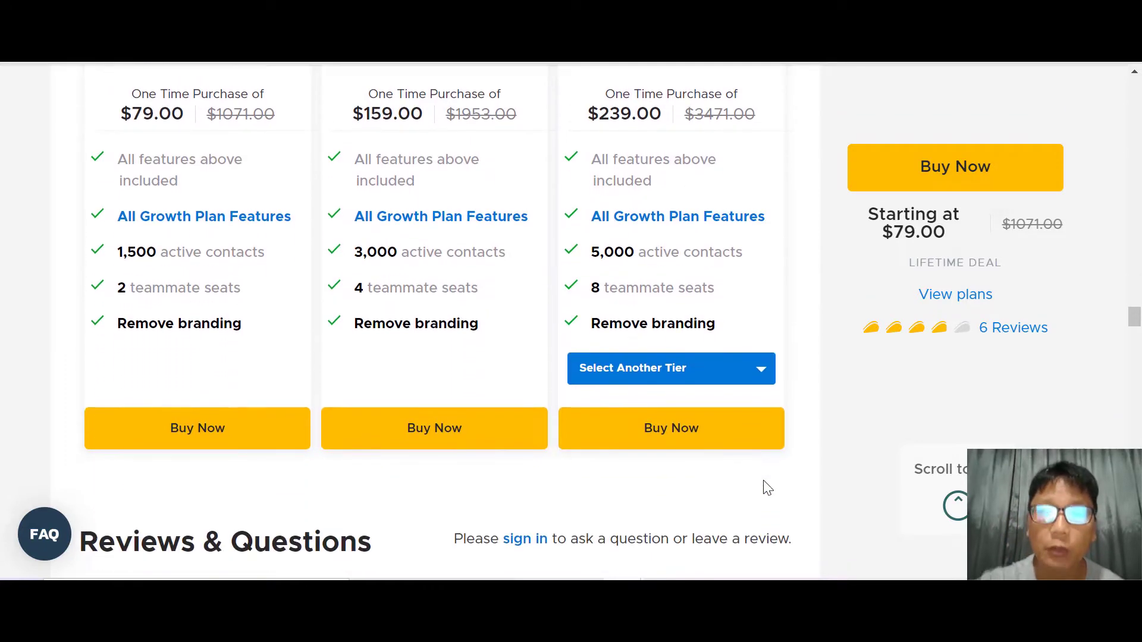
Show License Tier 4 in the third card: $319 one-time, 10,000 active contacts, 8 teammate seats
click(736, 380)
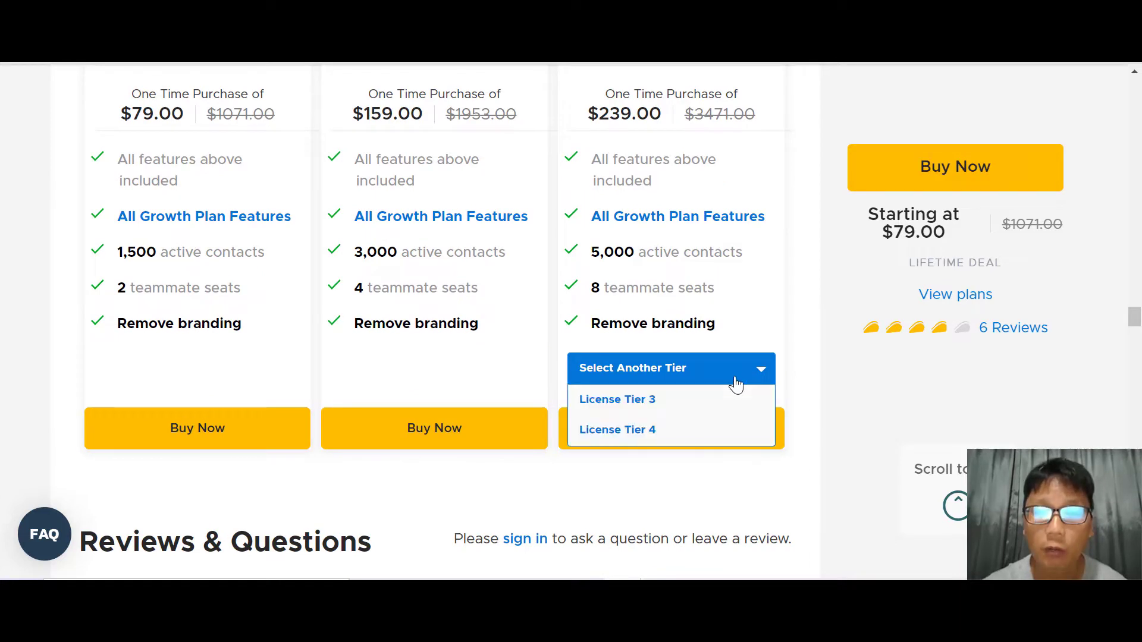
click(670, 437)
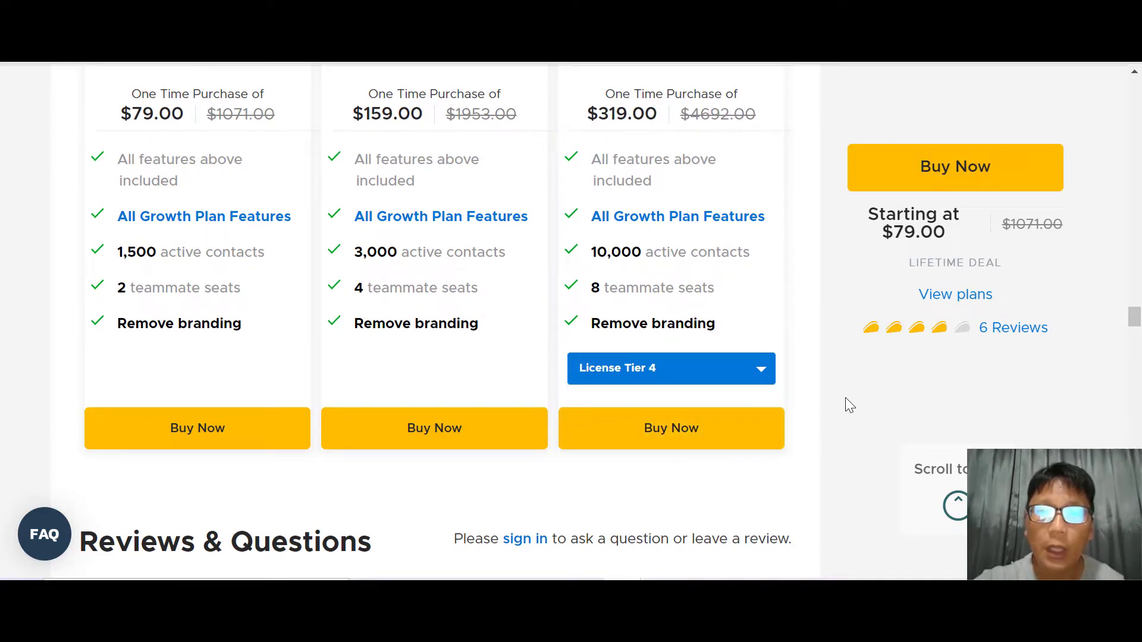
scroll(846, 399, up, 2)
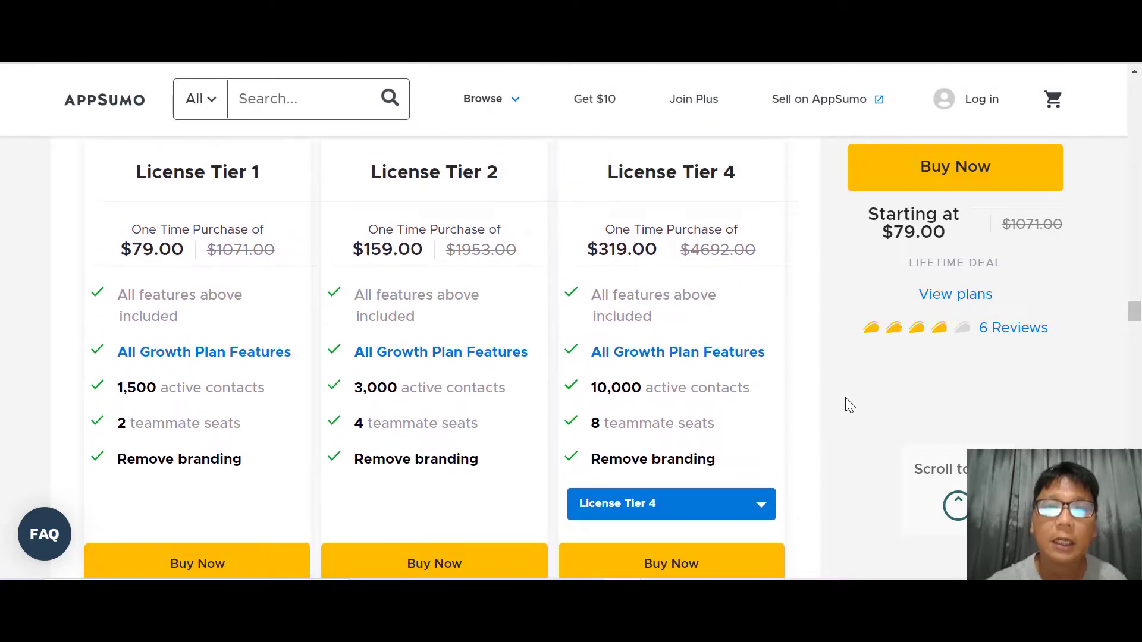